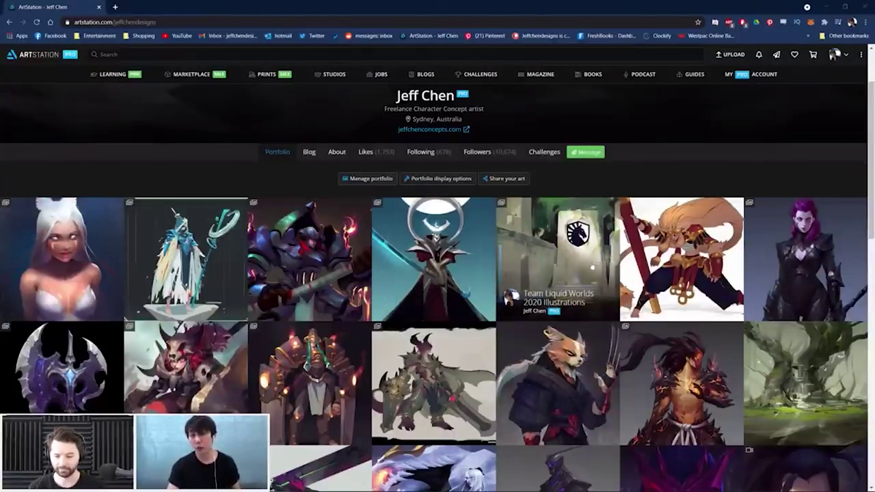
Browse the ArtStation portfolio and open the Sun WuKong Redesign and the armored warrior artworks for viewing
{"action": "scroll", "coordinate": [621, 281], "scroll_direction": "down", "scroll_amount": 1}
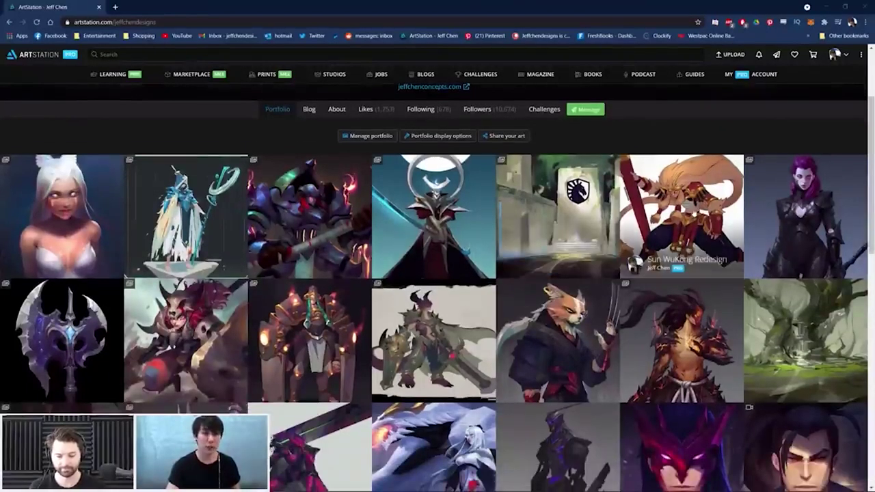
{"action": "middle_click", "coordinate": [693, 217]}
{"action": "middle_click", "coordinate": [327, 195]}
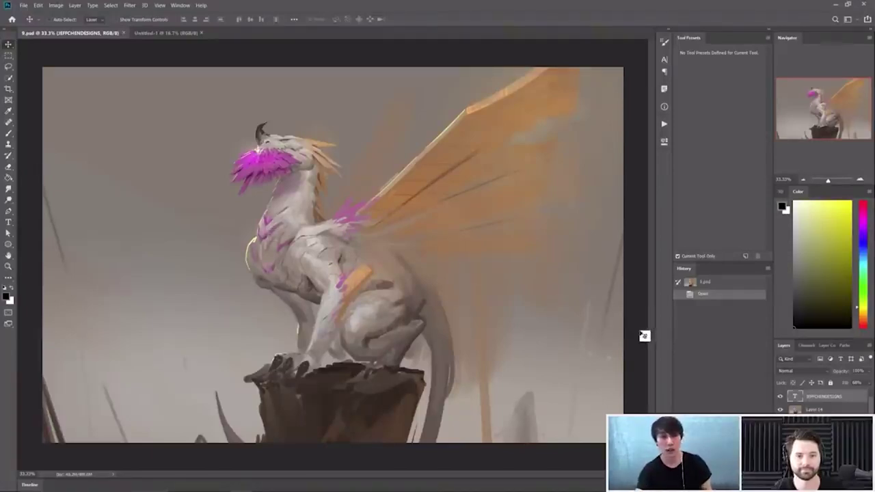
Lasso the creature's dark horn in the dragon painting and paste a copy of it into Untitled-1
{"action": "key", "text": "z"}
{"action": "mouse_move", "coordinate": [271, 139]}
{"action": "left_mouse_down"}
{"action": "mouse_move", "coordinate": [296, 158]}
{"action": "mouse_move", "coordinate": [261, 140]}
{"action": "left_mouse_up"}
{"action": "key", "text": "v"}
{"action": "key", "text": "l"}
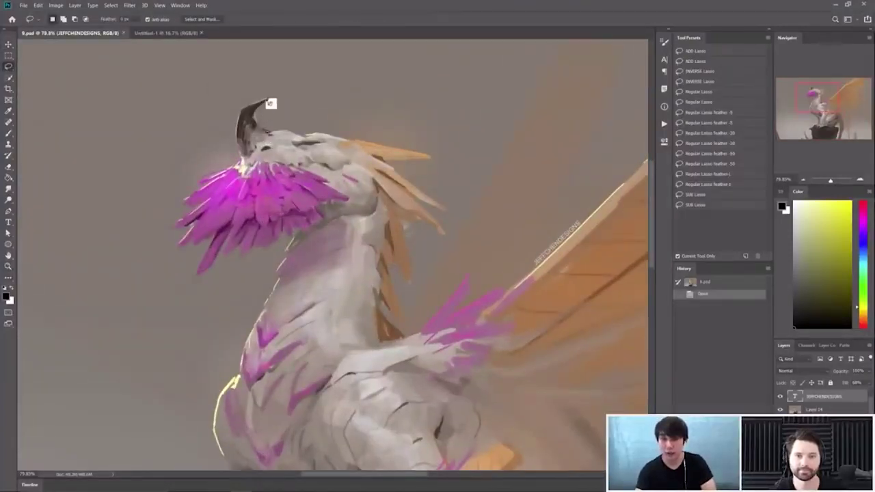
{"action": "left_click_drag", "start_coordinate": [253, 111], "coordinate": [243, 163]}
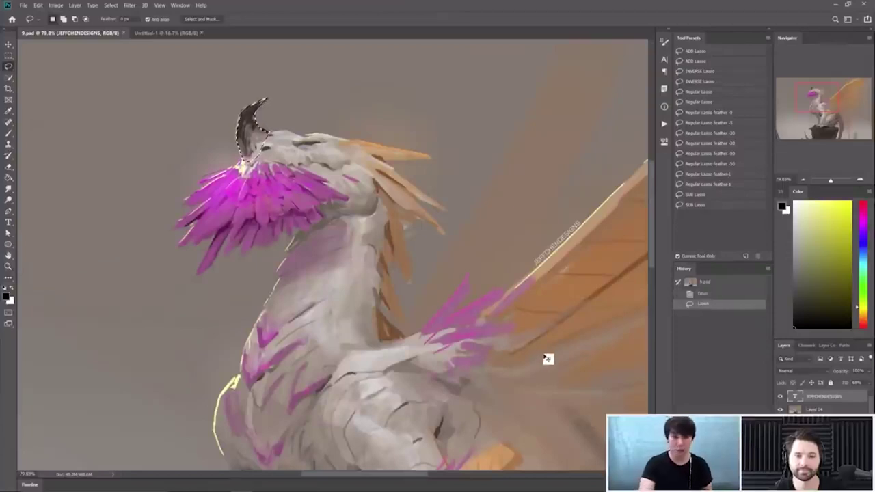
{"action": "left_click", "coordinate": [165, 33]}
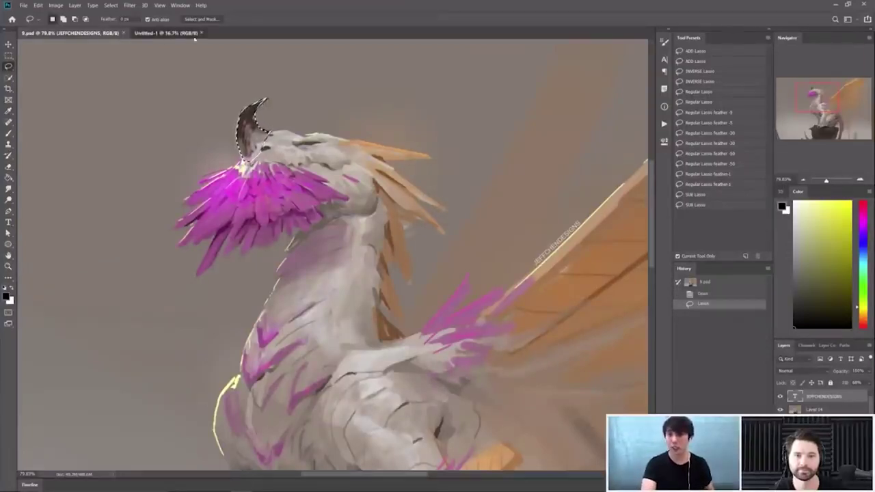
{"action": "key", "text": "ctrl+v"}
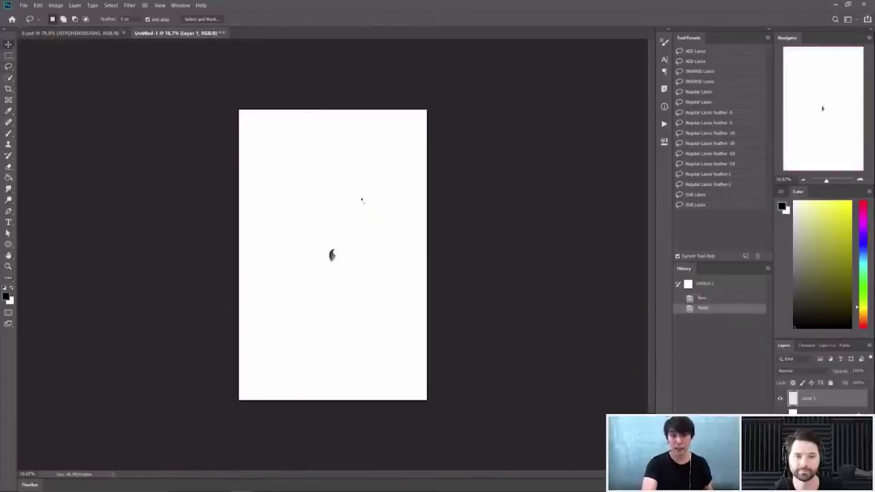
{"action": "key", "text": "v"}
{"action": "scroll", "coordinate": [326, 238], "scroll_direction": "up", "scroll_amount": 5}
Lasso the magenta feather beard in the dragon painting, paste it into Untitled-1 and place it above the horn
{"action": "left_click", "coordinate": [69, 33]}
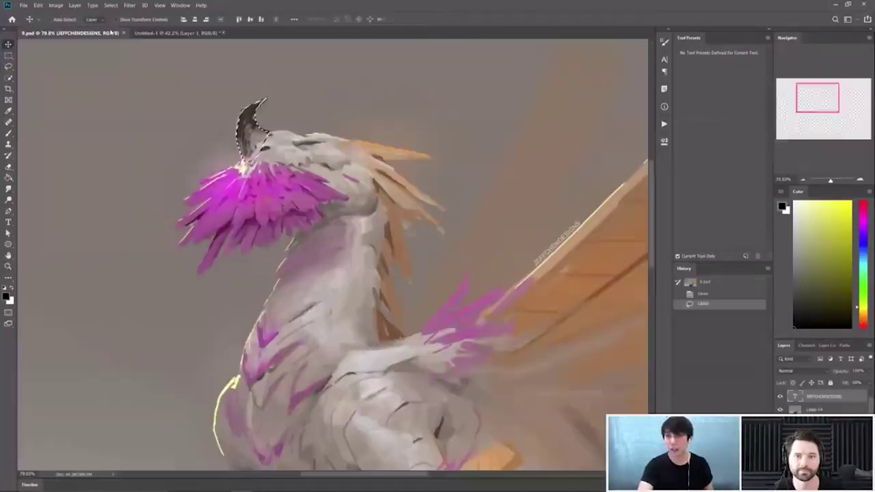
{"action": "key", "text": "l"}
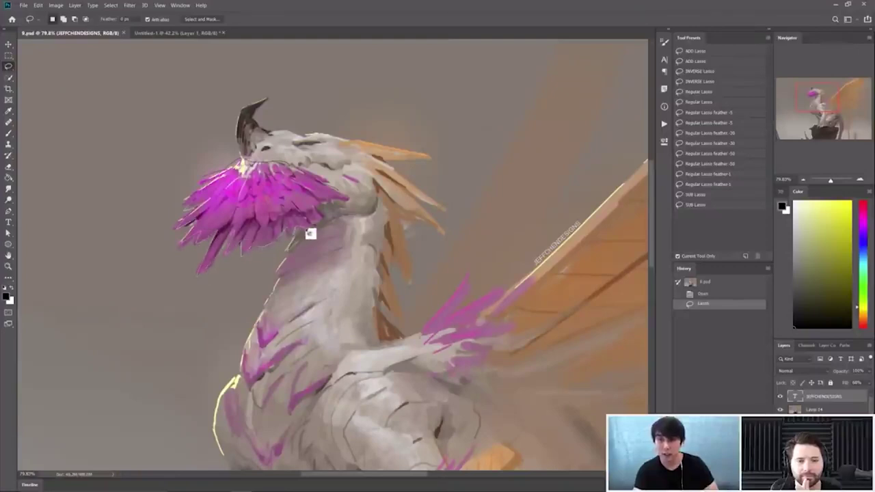
{"action": "mouse_move", "coordinate": [327, 206]}
{"action": "left_mouse_down"}
{"action": "mouse_move", "coordinate": [349, 198]}
{"action": "mouse_move", "coordinate": [338, 192]}
{"action": "left_mouse_up"}
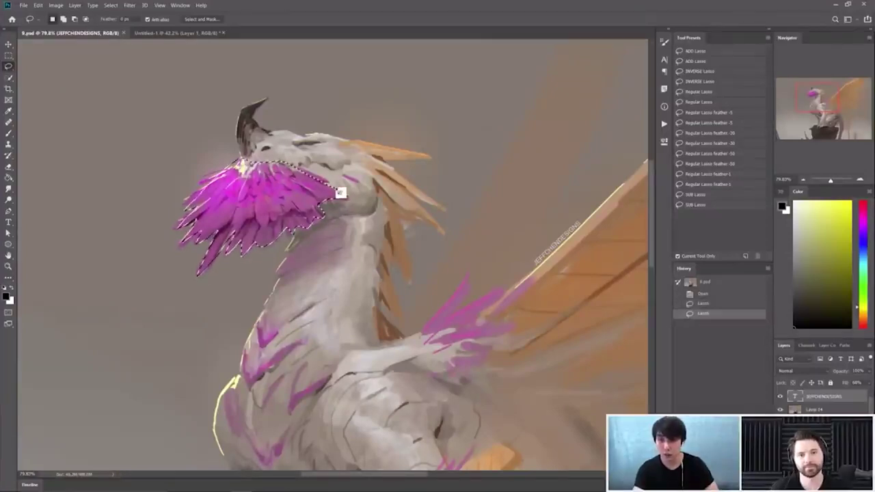
{"action": "key", "text": "ctrl+c"}
{"action": "left_click", "coordinate": [194, 33]}
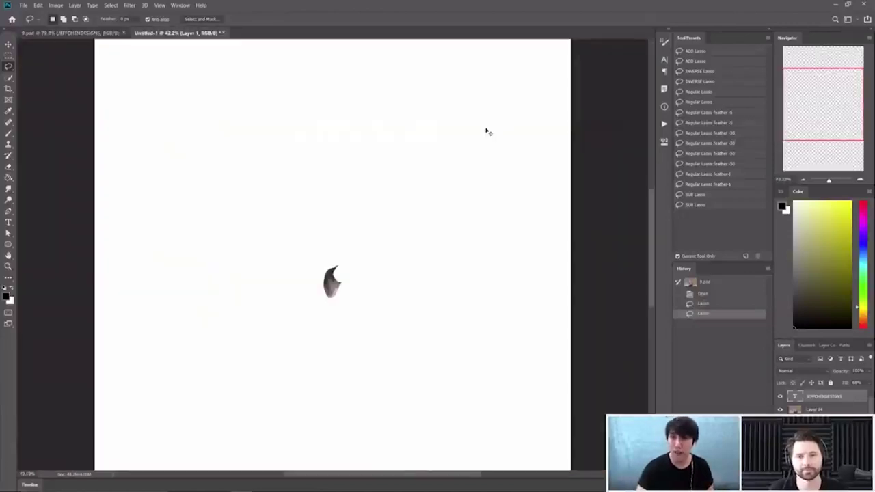
{"action": "key", "text": "ctrl+v"}
{"action": "key", "text": "v"}
{"action": "left_click_drag", "start_coordinate": [334, 242], "coordinate": [316, 166]}
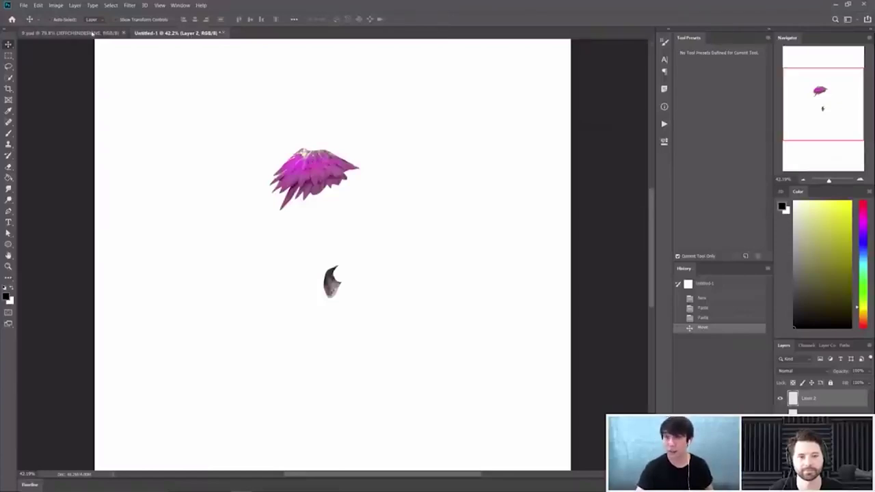
Copy a pale shoulder section of the dragon into Untitled-1 and place it beside the magenta feathers
{"action": "left_click", "coordinate": [68, 32]}
{"action": "scroll", "coordinate": [515, 219], "scroll_direction": "down", "scroll_amount": 5}
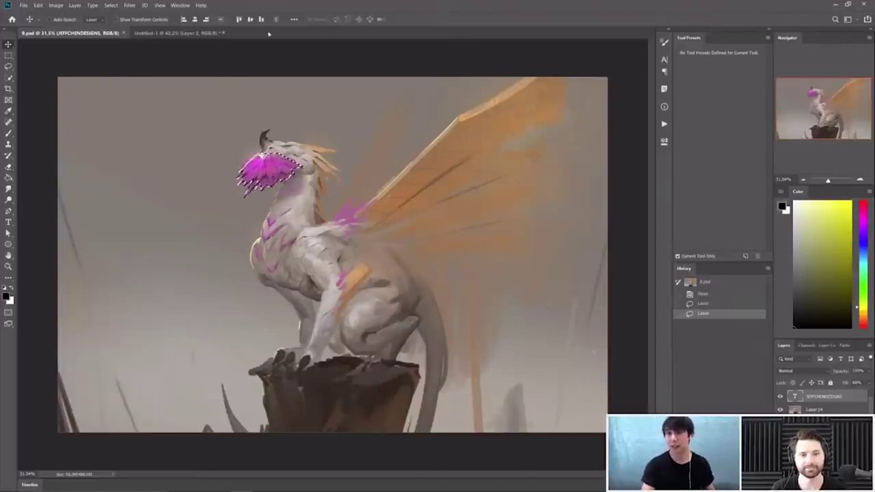
{"action": "left_click", "coordinate": [201, 33]}
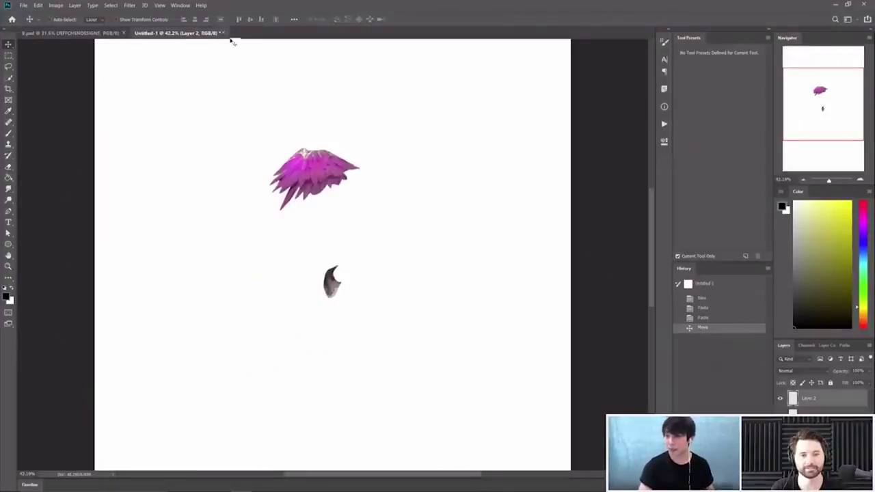
{"action": "left_click", "coordinate": [71, 33]}
{"action": "key", "text": "z"}
{"action": "left_click_drag", "start_coordinate": [205, 184], "coordinate": [242, 178]}
{"action": "key", "text": "l"}
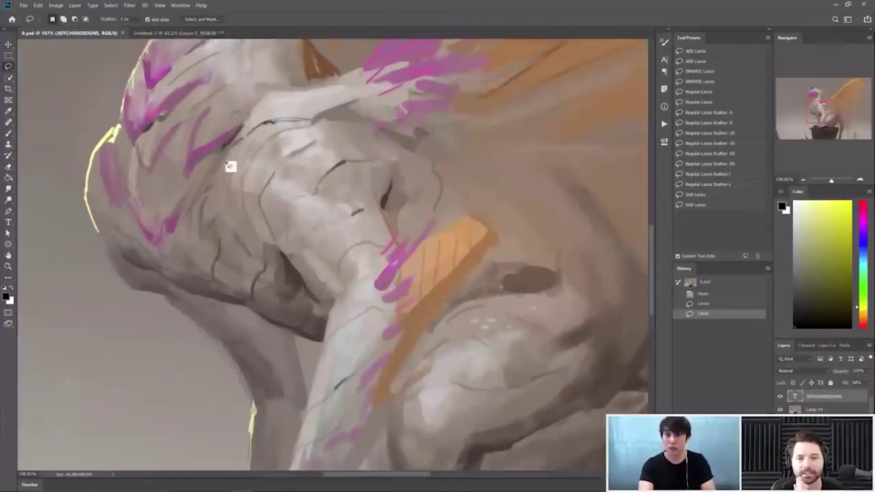
{"action": "key", "text": "ctrl+Tab"}
{"action": "key", "text": "v"}
{"action": "left_click_drag", "start_coordinate": [345, 246], "coordinate": [443, 202]}
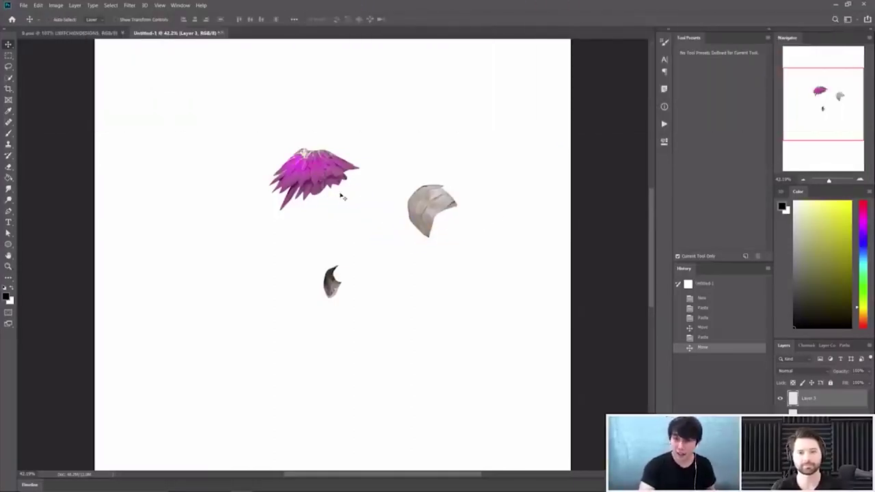
Desaturate the pasted pieces with a Hue/Saturation adjustment layer at saturation -100 in Color blend mode, and return to the dragon painting
{"action": "key", "text": "z"}
{"action": "left_click_drag", "start_coordinate": [325, 287], "coordinate": [373, 270]}
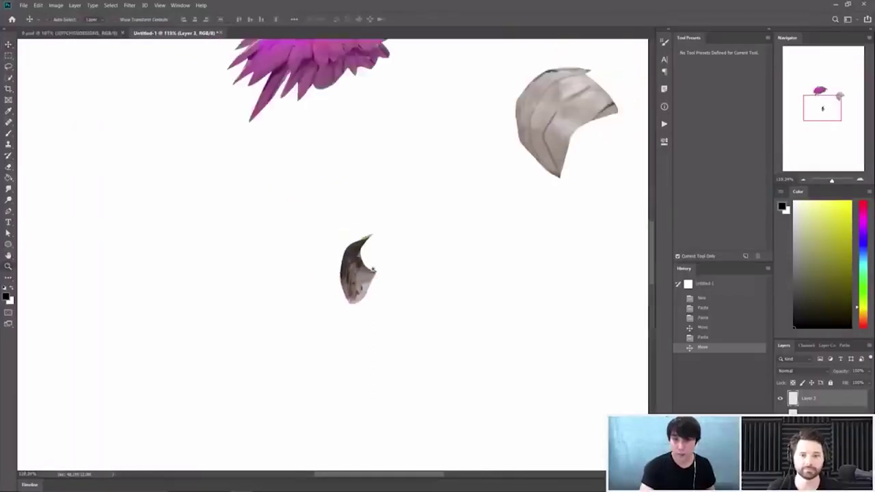
{"action": "key", "text": "z"}
{"action": "left_click_drag", "start_coordinate": [387, 143], "coordinate": [353, 99]}
{"action": "left_click_drag", "start_coordinate": [354, 99], "coordinate": [453, 120]}
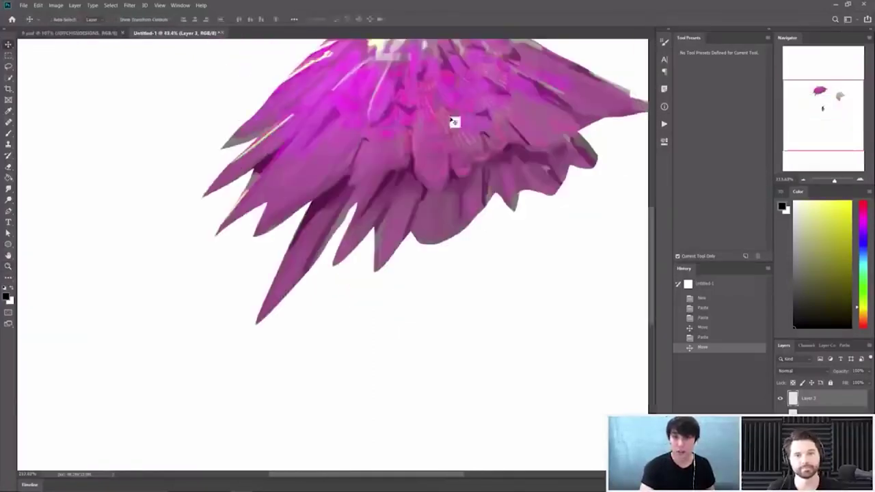
{"action": "scroll", "coordinate": [455, 122], "scroll_direction": "down", "scroll_amount": 5}
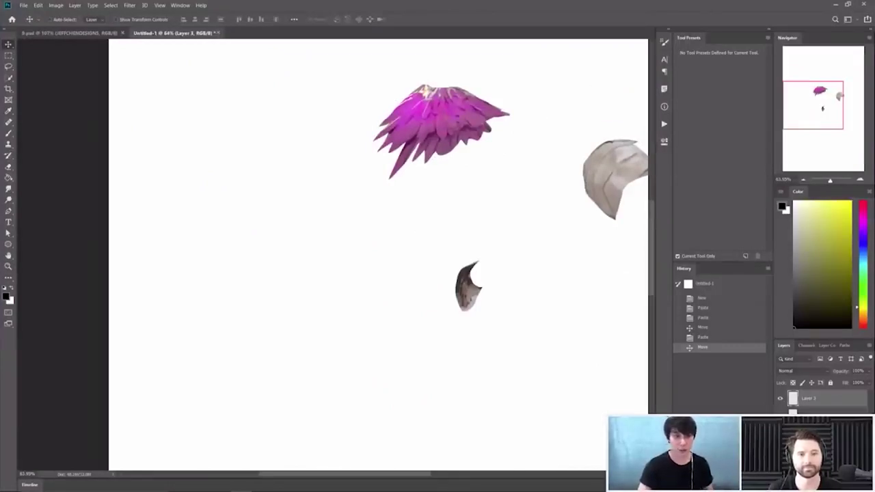
{"action": "left_click", "coordinate": [827, 483]}
{"action": "left_click", "coordinate": [839, 404]}
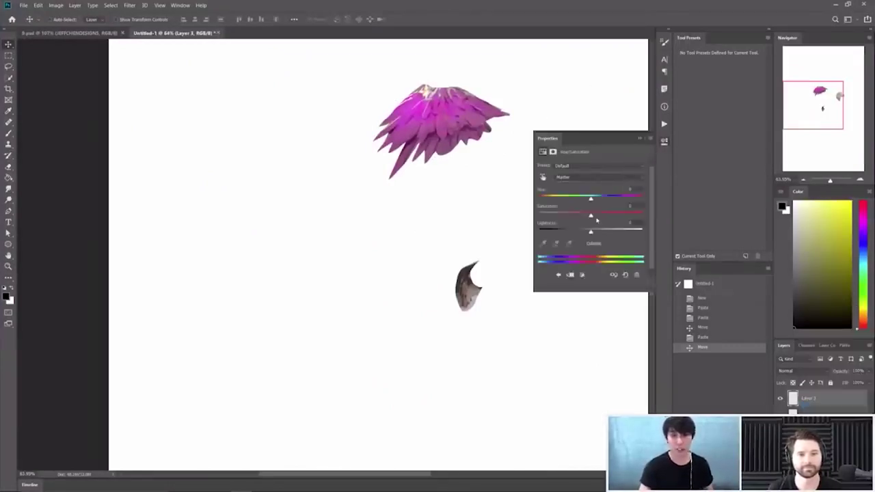
{"action": "left_click_drag", "start_coordinate": [595, 218], "coordinate": [531, 222]}
{"action": "left_click", "coordinate": [786, 371]}
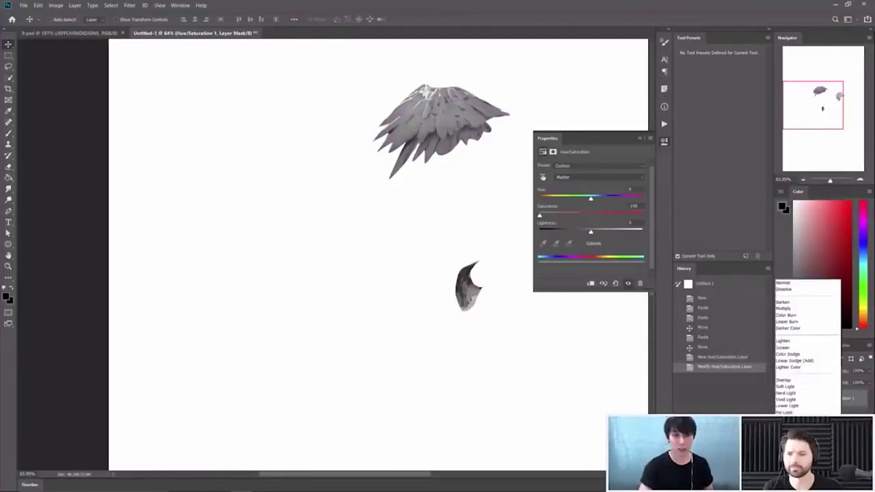
{"action": "left_click", "coordinate": [785, 476]}
{"action": "left_click", "coordinate": [664, 140]}
{"action": "scroll", "coordinate": [432, 220], "scroll_direction": "right", "scroll_amount": 3}
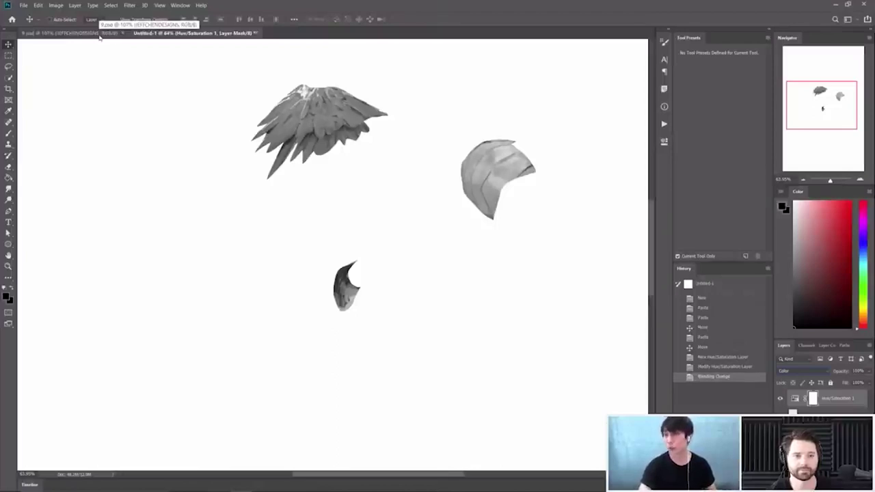
{"action": "left_click", "coordinate": [100, 33]}
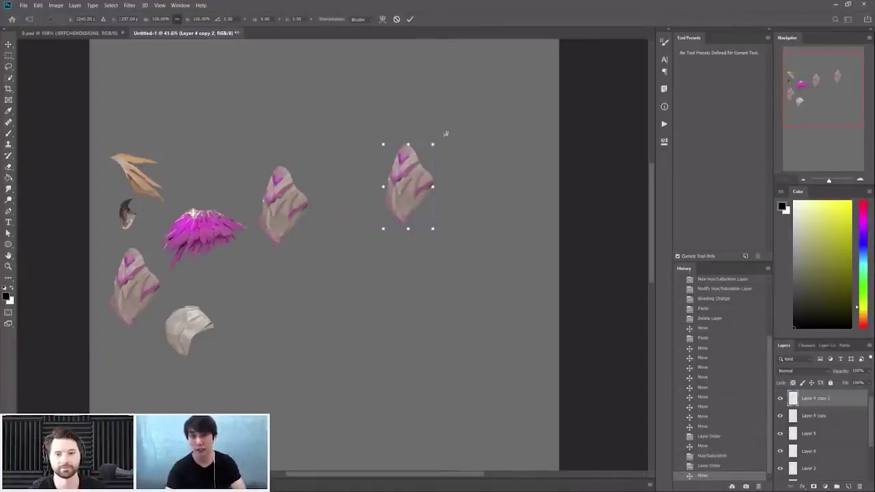
Rotate the copied striped scale piece on Layer 4 copy 2 nearly upside down, move it upward and bend it with Warp
{"action": "left_click_drag", "start_coordinate": [445, 134], "coordinate": [459, 290]}
{"action": "left_click_drag", "start_coordinate": [440, 169], "coordinate": [438, 147]}
{"action": "right_click", "coordinate": [435, 157]}
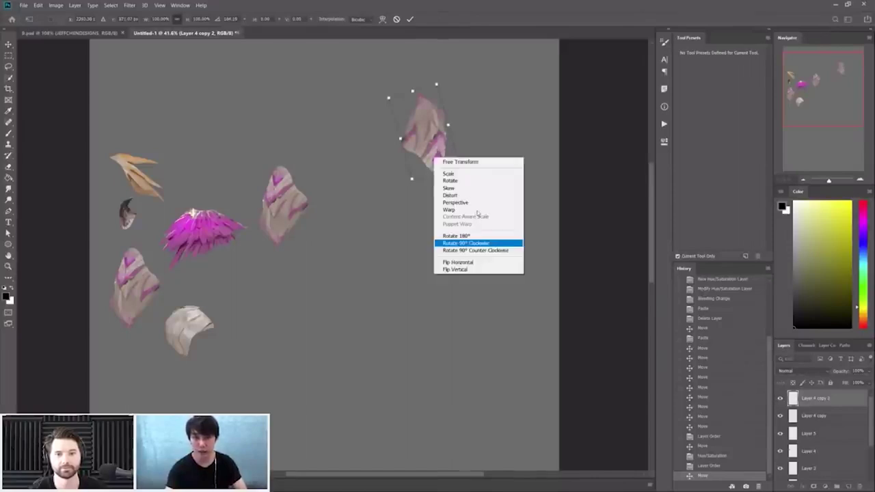
{"action": "left_click", "coordinate": [477, 210]}
{"action": "left_click_drag", "start_coordinate": [459, 166], "coordinate": [476, 196]}
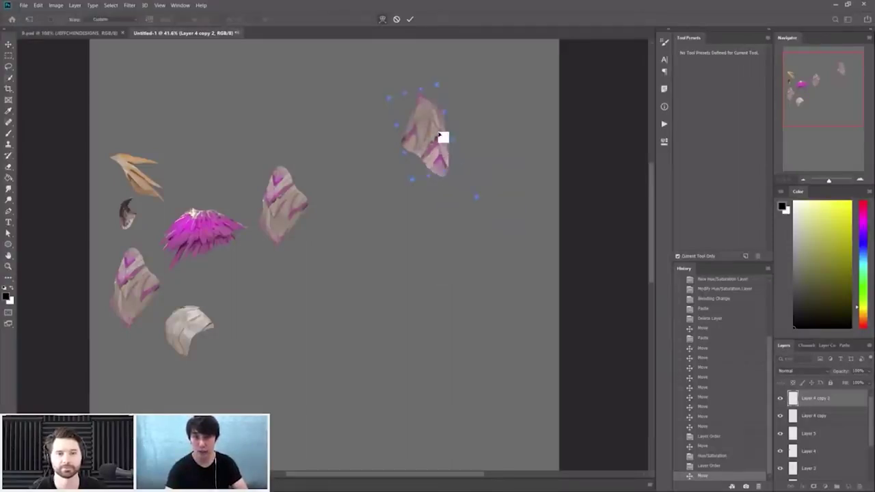
{"action": "left_click_drag", "start_coordinate": [442, 136], "coordinate": [410, 138]}
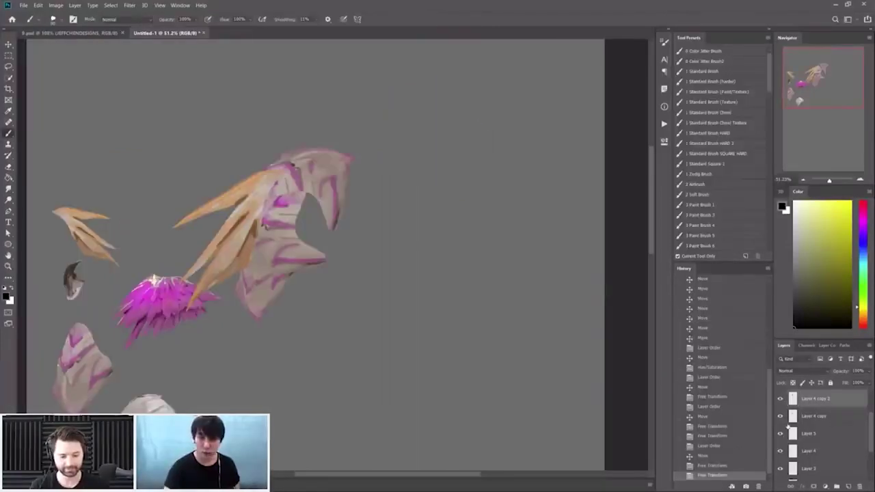
Move the spare striped scale piece on Layer 4 copy above the source pieces, clear of the assembled head shape
{"action": "key", "text": "v"}
{"action": "left_click_drag", "start_coordinate": [287, 274], "coordinate": [409, 141]}
{"action": "key", "text": "ctrl+0"}
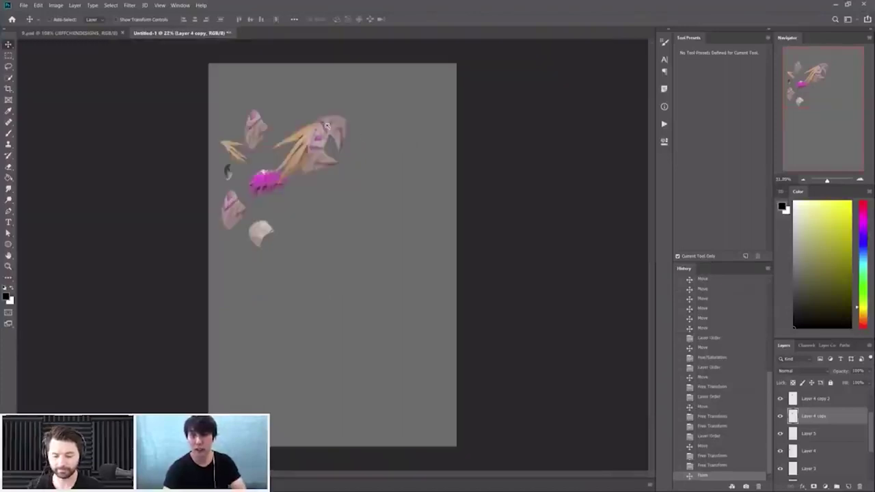
Select Layer 4 copy 2, Layer 4 copy 3 and Layer 5 copy, shift the assembled shape up and away from the source pieces, and merge the layers
{"action": "scroll", "coordinate": [331, 130], "scroll_direction": "up", "scroll_amount": 5}
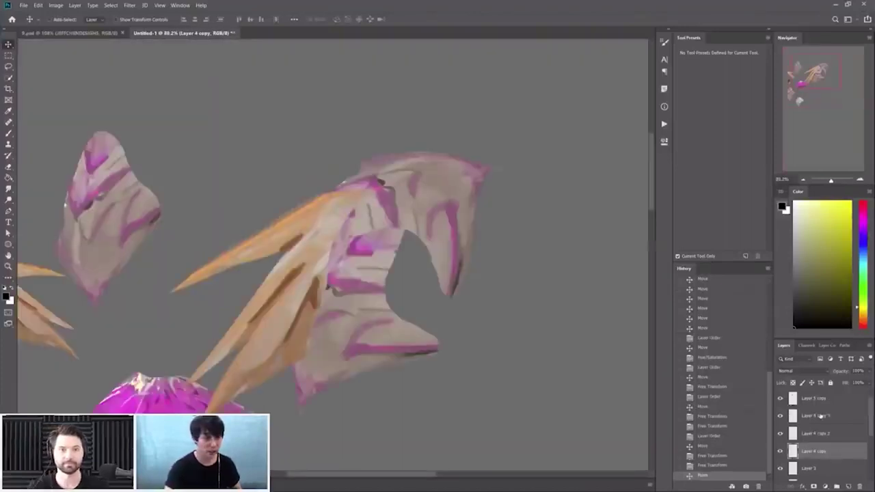
{"action": "left_click", "coordinate": [813, 433]}
{"action": "left_click", "coordinate": [814, 398], "text": "shift"}
{"action": "left_click_drag", "start_coordinate": [321, 241], "coordinate": [402, 183]}
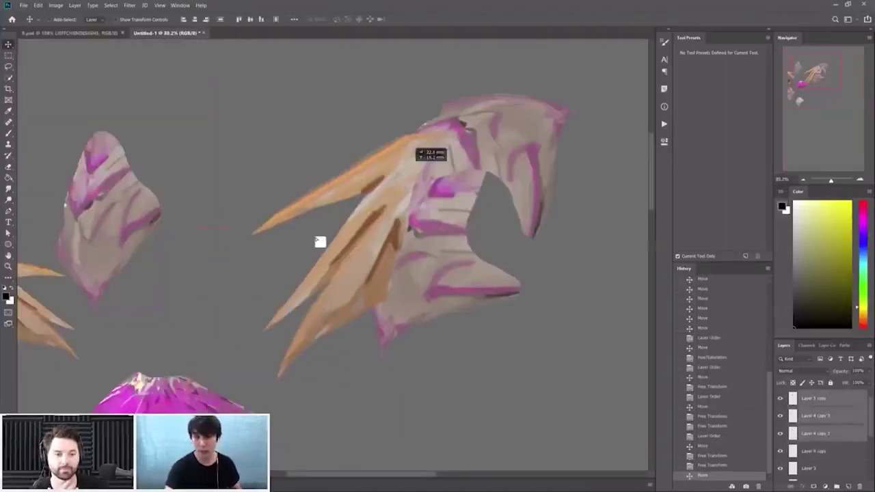
{"action": "key", "text": "z"}
{"action": "left_click_drag", "start_coordinate": [468, 183], "coordinate": [468, 242]}
{"action": "key", "text": "z"}
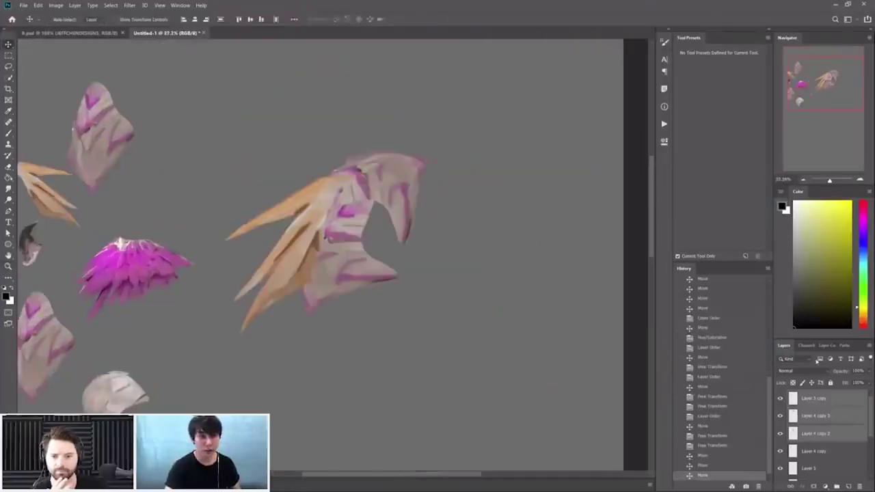
{"action": "right_click", "coordinate": [816, 399]}
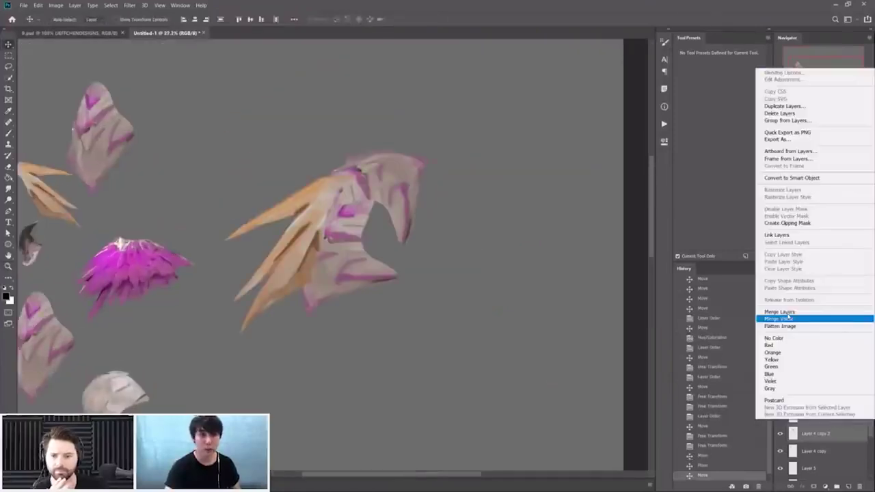
{"action": "left_click", "coordinate": [779, 311]}
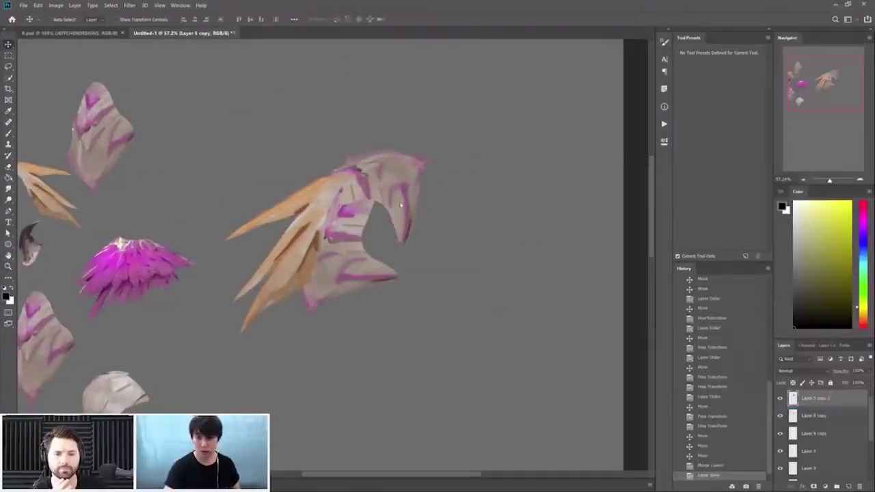
Scale the duplicate of the merged shape to about 68%, flip it horizontally and place it facing the original
{"action": "key", "text": "ctrl+t"}
{"action": "left_click_drag", "start_coordinate": [435, 149], "coordinate": [355, 189]}
{"action": "left_click_drag", "start_coordinate": [290, 253], "coordinate": [451, 234]}
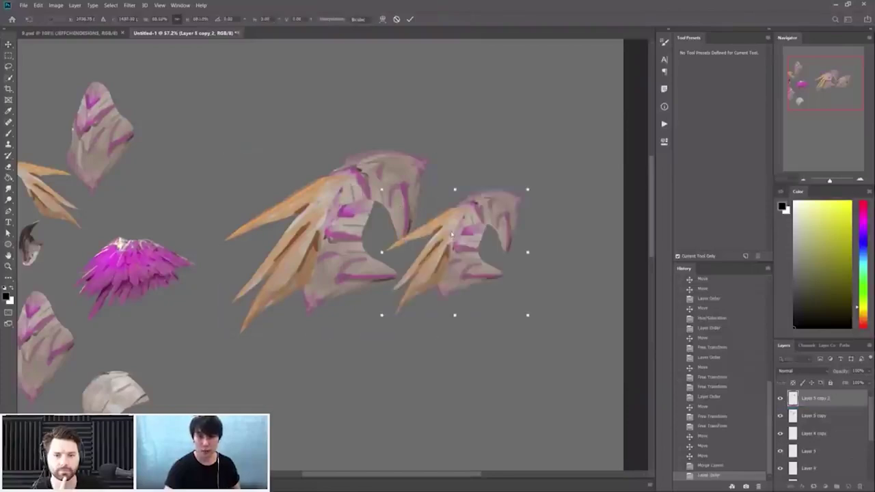
{"action": "right_click", "coordinate": [516, 318]}
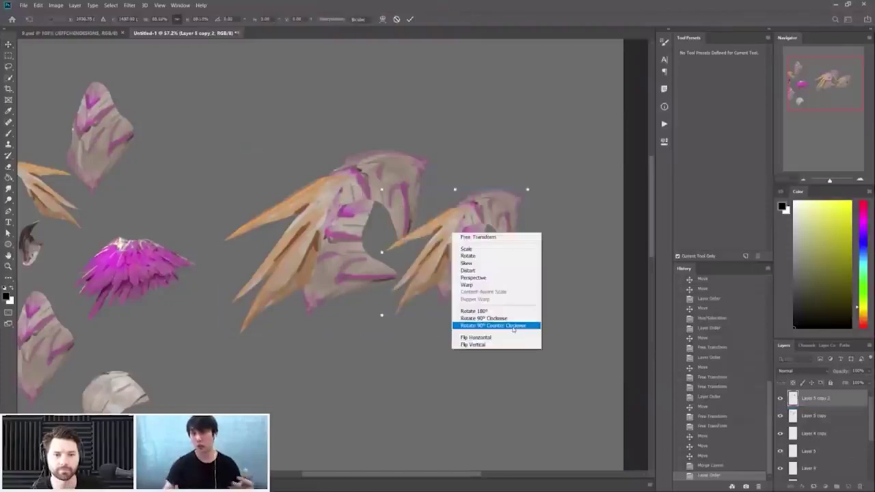
{"action": "left_click", "coordinate": [500, 337]}
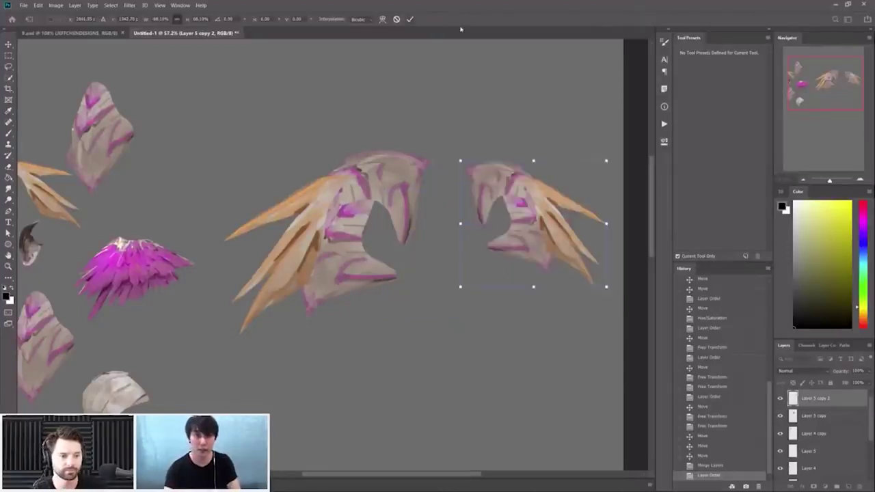
{"action": "key", "text": "Return"}
Add a new layer above Layer 4 copy and start painting a dark silhouette between the two winged shoulder pieces
{"action": "left_click", "coordinate": [817, 433]}
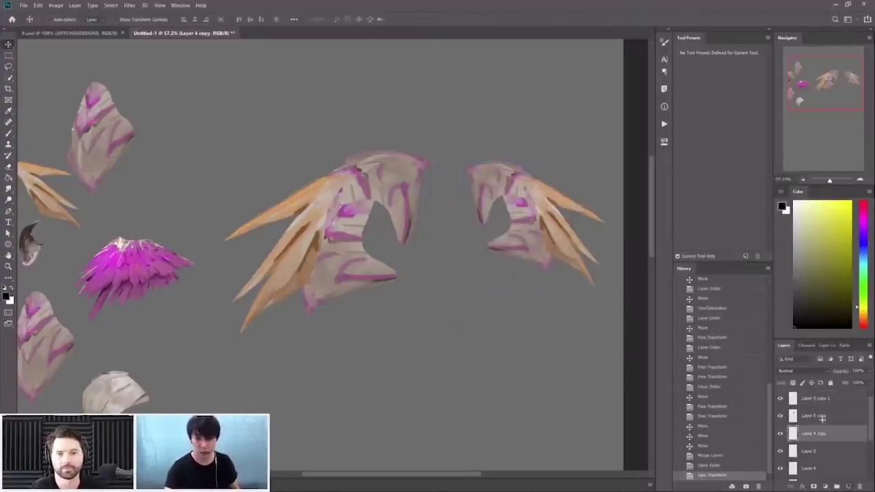
{"action": "key", "text": "b"}
{"action": "key", "text": "ctrl+shift+alt+n"}
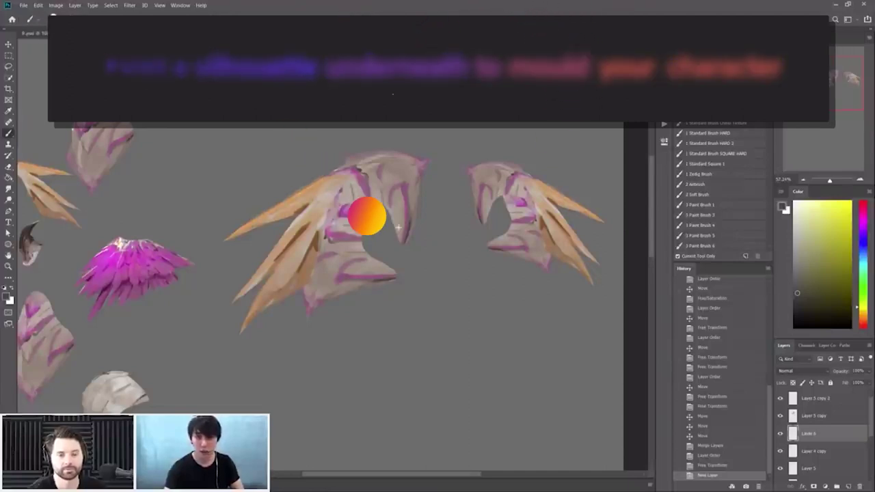
{"action": "mouse_move", "coordinate": [361, 215]}
{"action": "left_mouse_down"}
{"action": "mouse_move", "coordinate": [434, 233]}
{"action": "mouse_move", "coordinate": [490, 206]}
{"action": "mouse_move", "coordinate": [478, 161]}
{"action": "left_mouse_up"}
{"action": "key", "text": "ctrl+space"}
{"action": "key", "text": "b"}
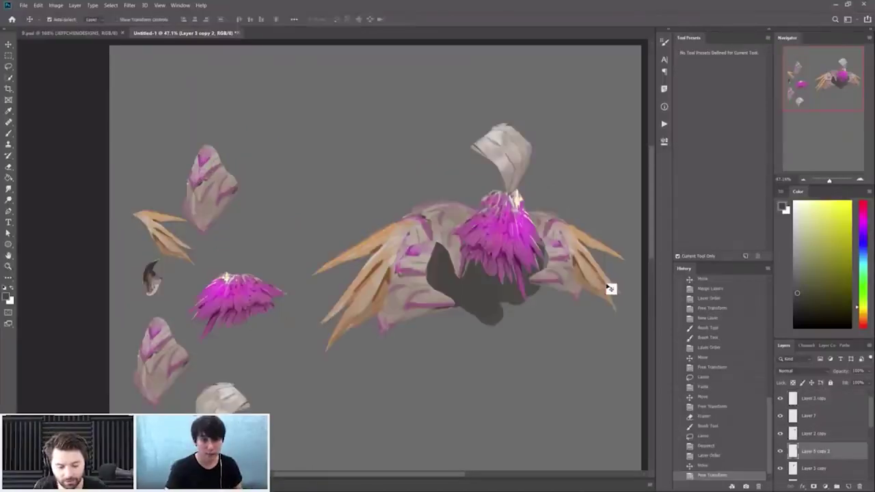
Distort the smaller flipped wing piece on Layer 5 copy 2, stretching it downward to about 118% height and raising its upper outer corner
{"action": "key", "text": "ctrl+t"}
{"action": "right_click", "coordinate": [571, 278]}
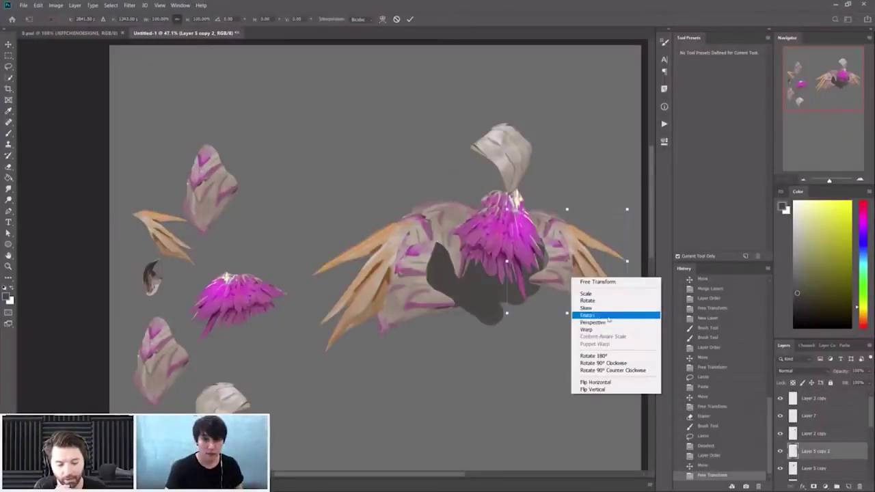
{"action": "left_click", "coordinate": [608, 316]}
{"action": "left_click_drag", "start_coordinate": [572, 317], "coordinate": [580, 333]}
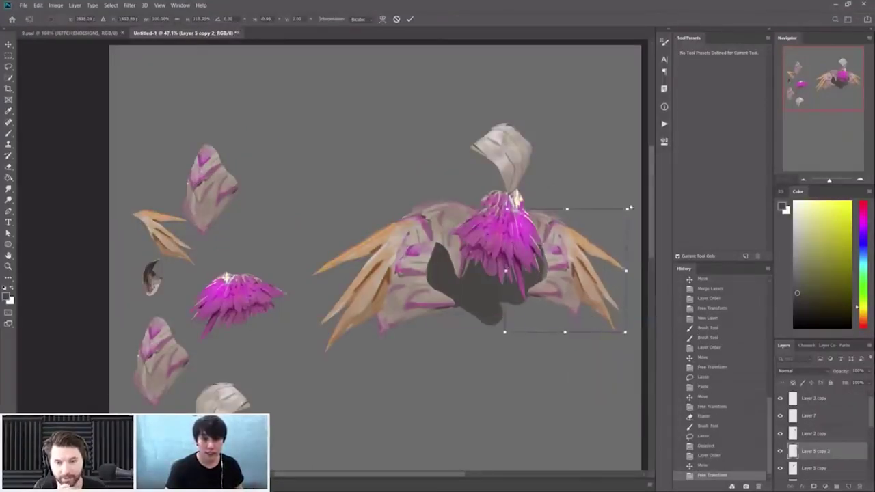
{"action": "right_click", "coordinate": [616, 234]}
{"action": "left_click", "coordinate": [630, 272]}
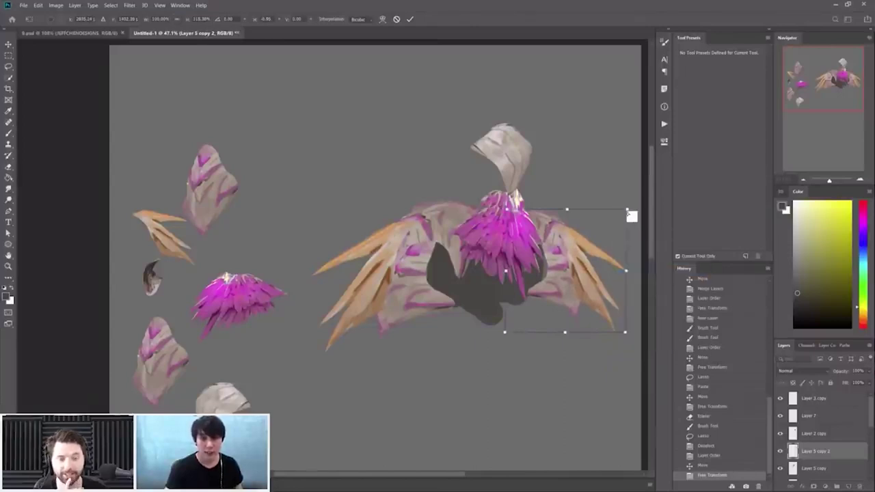
{"action": "left_click_drag", "start_coordinate": [627, 210], "coordinate": [629, 192]}
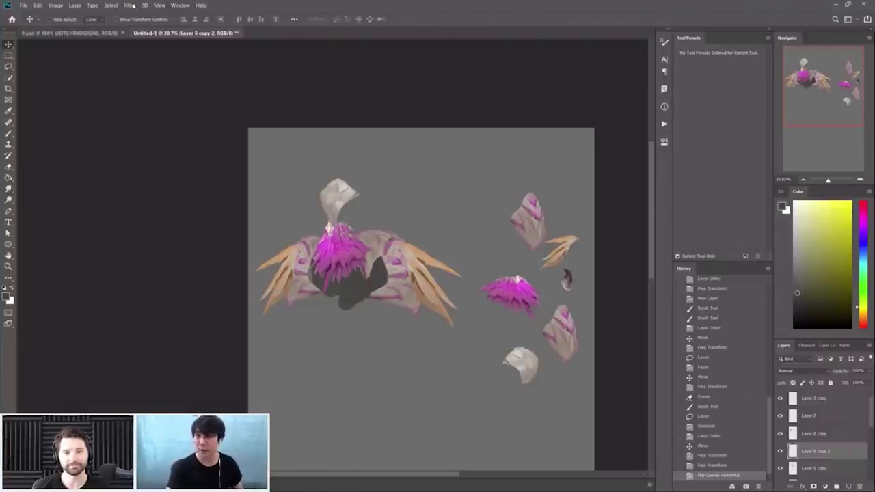
Liquify the wing piece on Layer 5 copy 2 with an enlarged brush, pushing its shape outward
{"action": "left_click", "coordinate": [129, 5]}
{"action": "left_click", "coordinate": [157, 74]}
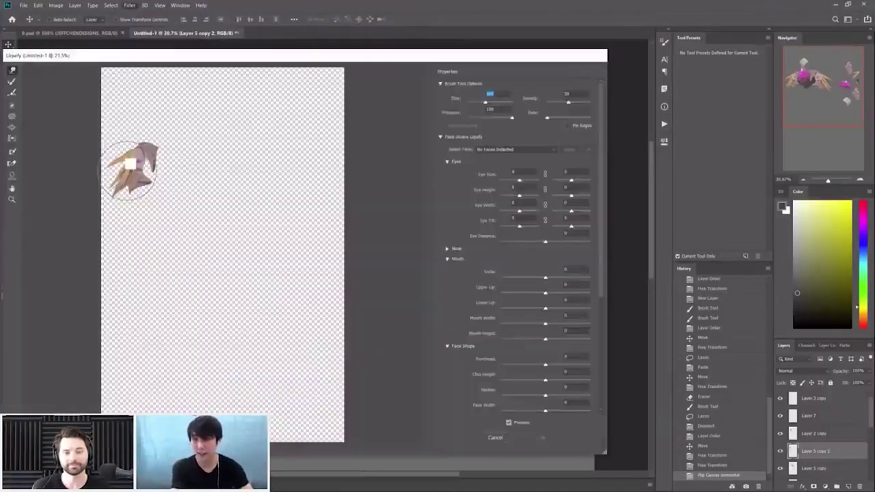
{"action": "key", "text": "]"}
{"action": "left_click_drag", "start_coordinate": [128, 171], "coordinate": [104, 177]}
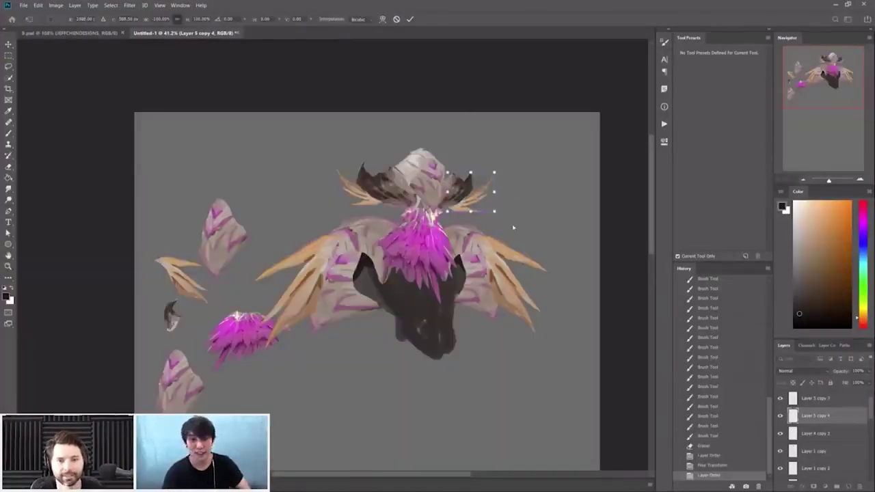
Distort the orange spike piece on Layer 5 copy 4, pulling its outer edge in toward the head
{"action": "right_click", "coordinate": [482, 190]}
{"action": "left_click", "coordinate": [513, 227]}
{"action": "left_click_drag", "start_coordinate": [494, 194], "coordinate": [485, 179]}
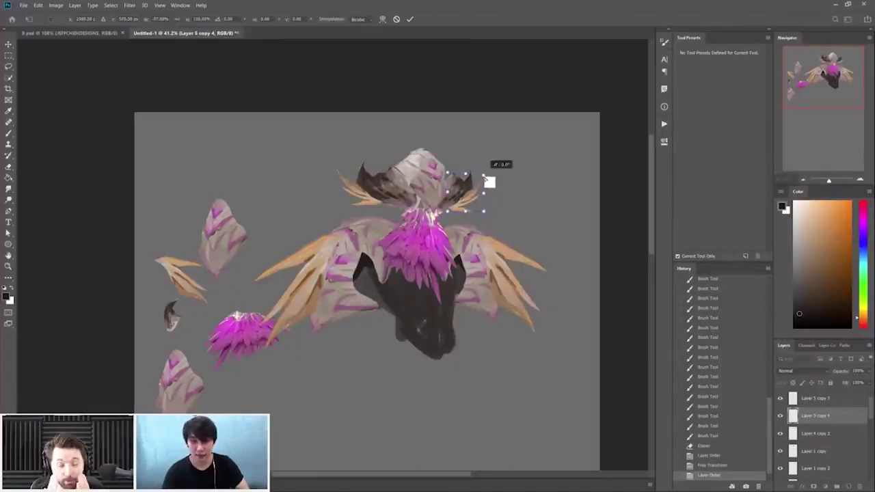
{"action": "left_click", "coordinate": [411, 20]}
{"action": "scroll", "coordinate": [484, 150], "scroll_direction": "down", "scroll_amount": 1}
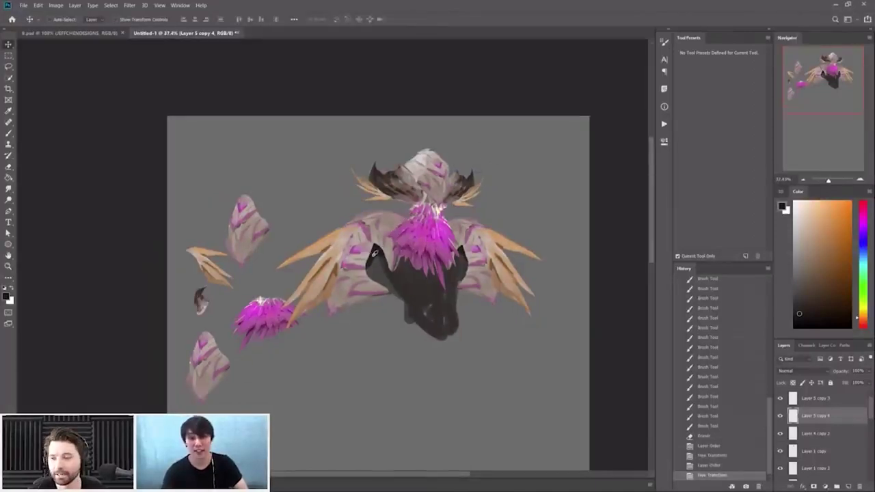
Identify the dark torso silhouette's layer by toggling its visibility off and on, and select Layer 6
{"action": "key", "text": "b"}
{"action": "scroll", "coordinate": [375, 253], "scroll_direction": "up", "scroll_amount": 3}
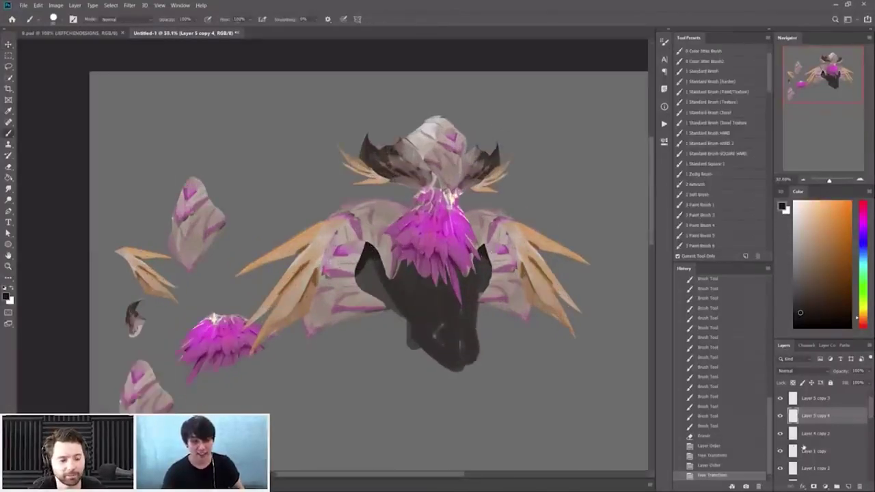
{"action": "scroll", "coordinate": [863, 424], "scroll_direction": "down", "scroll_amount": 2}
{"action": "scroll", "coordinate": [839, 433], "scroll_direction": "down", "scroll_amount": 1}
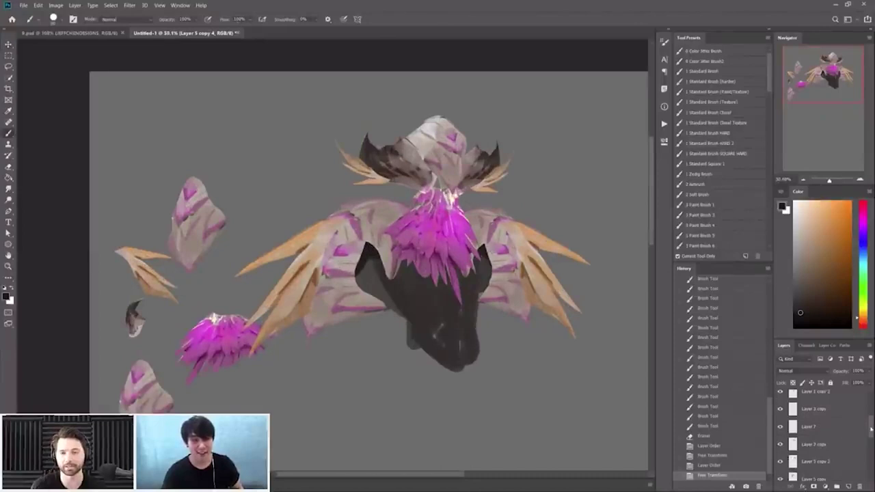
{"action": "left_click_drag", "start_coordinate": [870, 432], "coordinate": [870, 452]}
{"action": "left_click", "coordinate": [779, 417]}
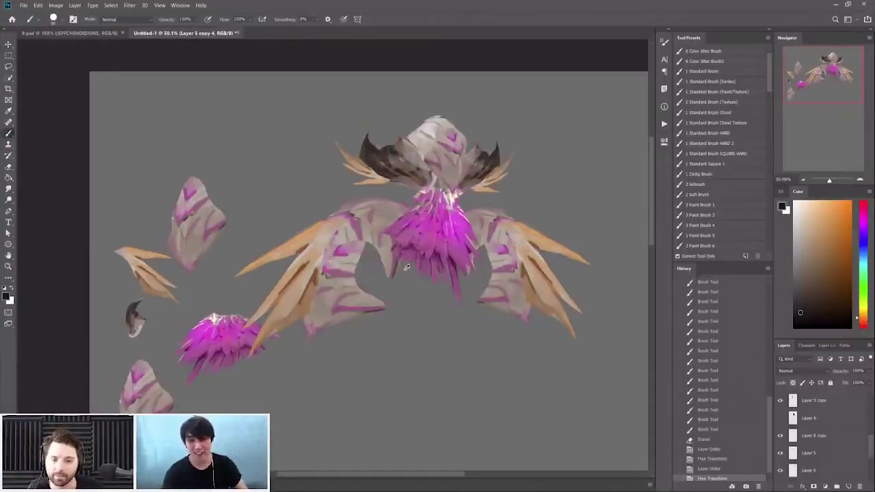
{"action": "left_click", "coordinate": [779, 417]}
{"action": "left_click", "coordinate": [810, 417]}
Brush more dark strokes over the chest, waist and side edges of the torso silhouette on Layer 6
{"action": "mouse_move", "coordinate": [410, 262]}
{"action": "left_mouse_down"}
{"action": "mouse_move", "coordinate": [404, 267]}
{"action": "mouse_move", "coordinate": [416, 287]}
{"action": "mouse_move", "coordinate": [410, 283]}
{"action": "left_mouse_up"}
{"action": "mouse_move", "coordinate": [455, 355]}
{"action": "left_mouse_down"}
{"action": "mouse_move", "coordinate": [435, 347]}
{"action": "mouse_move", "coordinate": [413, 306]}
{"action": "mouse_move", "coordinate": [382, 279]}
{"action": "mouse_move", "coordinate": [410, 298]}
{"action": "left_mouse_up"}
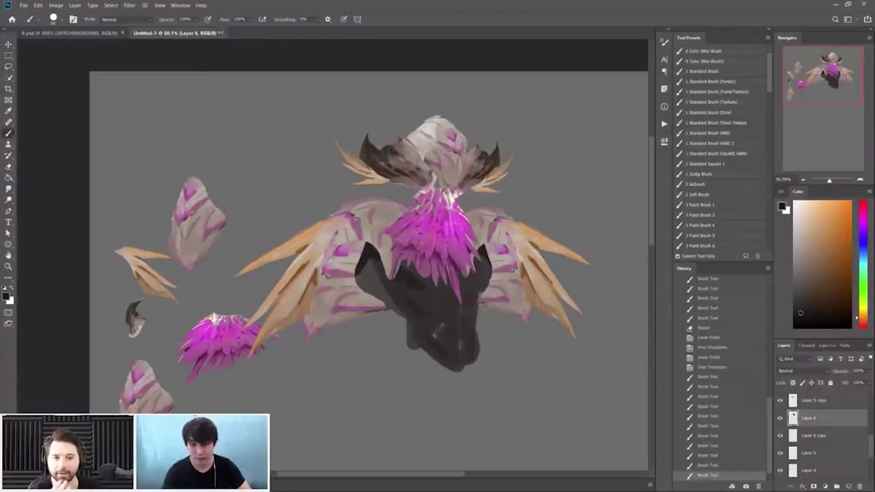
{"action": "mouse_move", "coordinate": [479, 289]}
{"action": "left_mouse_down"}
{"action": "mouse_move", "coordinate": [485, 276]}
{"action": "mouse_move", "coordinate": [477, 298]}
{"action": "left_mouse_up"}
{"action": "left_click_drag", "start_coordinate": [482, 290], "coordinate": [490, 256]}
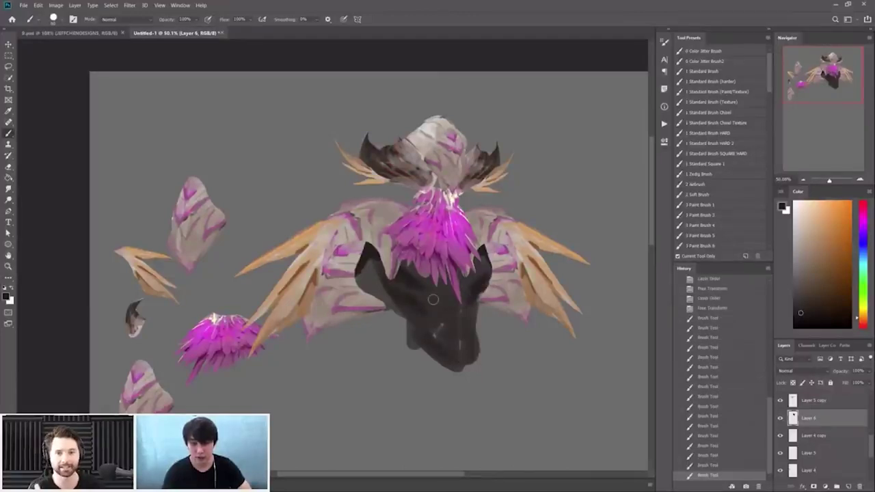
{"action": "left_click_drag", "start_coordinate": [434, 300], "coordinate": [425, 296]}
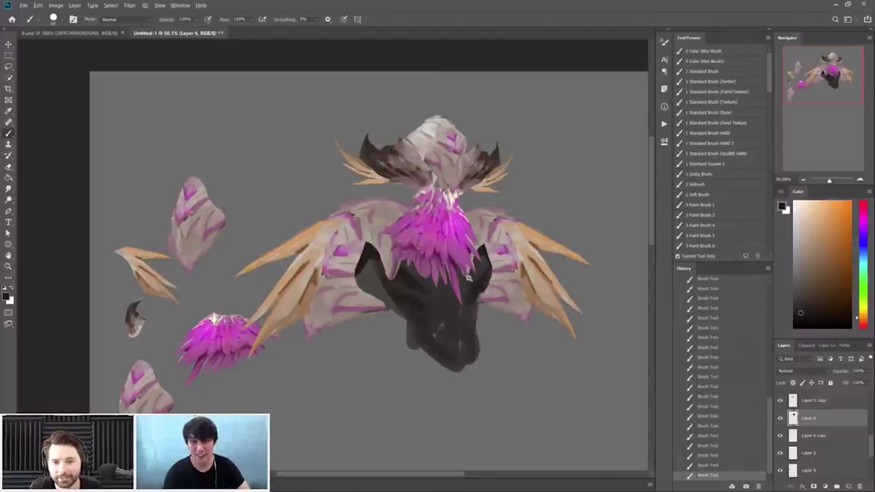
{"action": "left_click", "coordinate": [449, 188], "text": "alt"}
{"action": "key", "text": "z"}
{"action": "left_click_drag", "start_coordinate": [427, 114], "coordinate": [461, 114]}
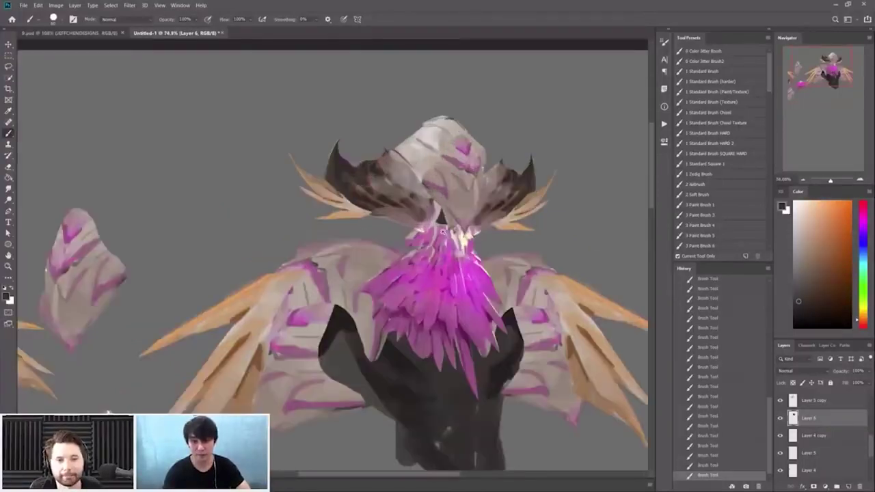
{"action": "scroll", "coordinate": [389, 204], "scroll_direction": "down", "scroll_amount": 10}
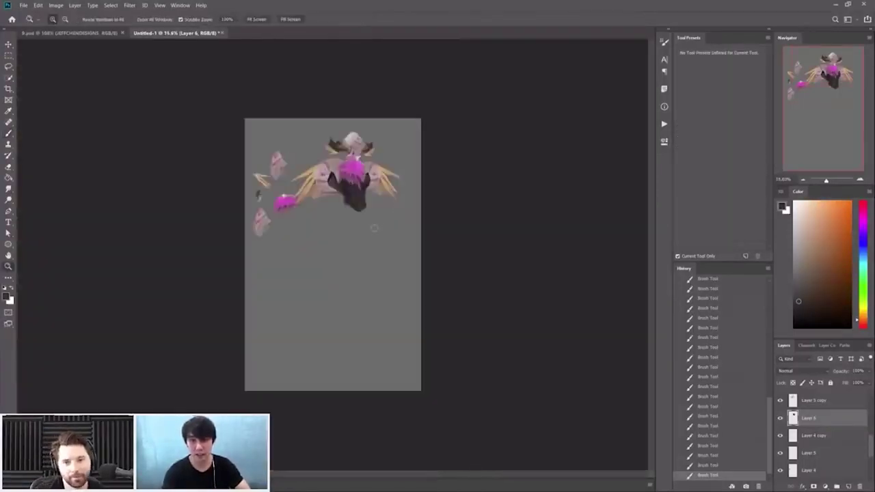
Extend the silhouette on Layer 6 with a hip and long left leg, using the dark tone sampled from the torso
{"action": "key", "text": "b"}
{"action": "scroll", "coordinate": [339, 186], "scroll_direction": "up", "scroll_amount": 4}
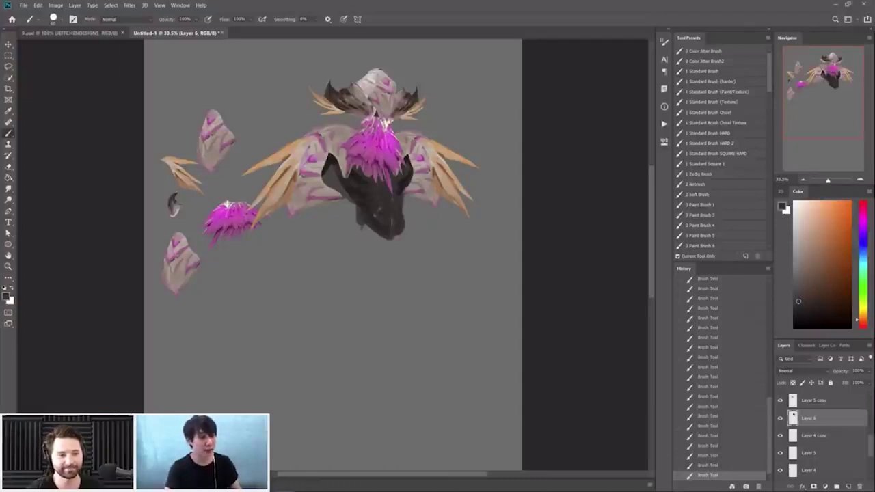
{"action": "left_click", "coordinate": [375, 218], "text": "alt"}
{"action": "mouse_move", "coordinate": [350, 230]}
{"action": "left_mouse_down"}
{"action": "mouse_move", "coordinate": [400, 254]}
{"action": "mouse_move", "coordinate": [411, 223]}
{"action": "mouse_move", "coordinate": [395, 265]}
{"action": "mouse_move", "coordinate": [348, 271]}
{"action": "mouse_move", "coordinate": [330, 292]}
{"action": "mouse_move", "coordinate": [372, 274]}
{"action": "mouse_move", "coordinate": [364, 286]}
{"action": "left_mouse_up"}
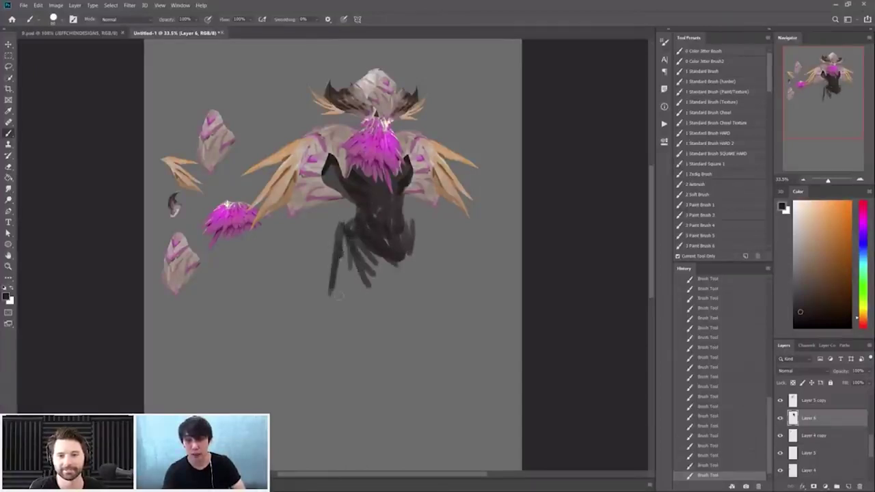
{"action": "left_click_drag", "start_coordinate": [339, 243], "coordinate": [335, 328]}
{"action": "left_click_drag", "start_coordinate": [362, 251], "coordinate": [352, 333]}
{"action": "left_click_drag", "start_coordinate": [377, 258], "coordinate": [369, 328]}
{"action": "left_click_drag", "start_coordinate": [355, 240], "coordinate": [342, 308]}
{"action": "mouse_move", "coordinate": [337, 274]}
{"action": "left_mouse_down"}
{"action": "mouse_move", "coordinate": [352, 334]}
{"action": "mouse_move", "coordinate": [345, 343]}
{"action": "left_mouse_up"}
Paint the silhouette's right leg in dark vertical strokes below the hip on Layer 6
{"action": "left_click_drag", "start_coordinate": [410, 252], "coordinate": [417, 282]}
{"action": "left_click_drag", "start_coordinate": [418, 236], "coordinate": [426, 315]}
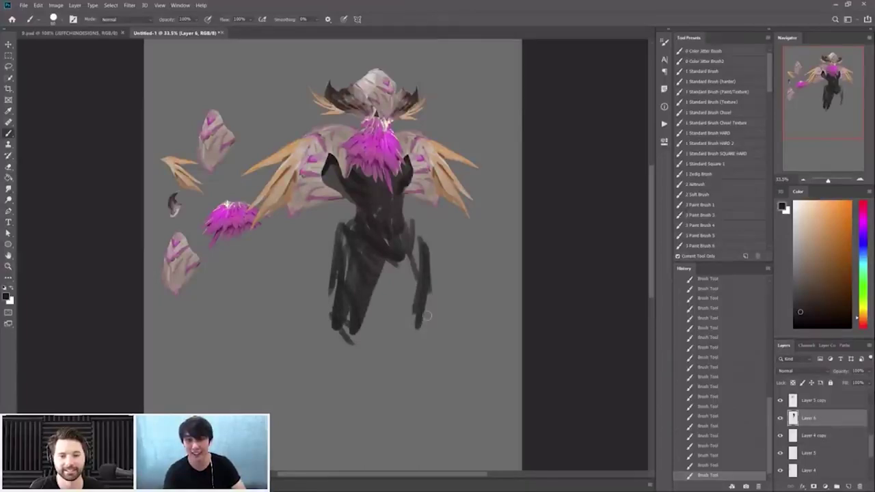
{"action": "left_click_drag", "start_coordinate": [419, 242], "coordinate": [429, 335]}
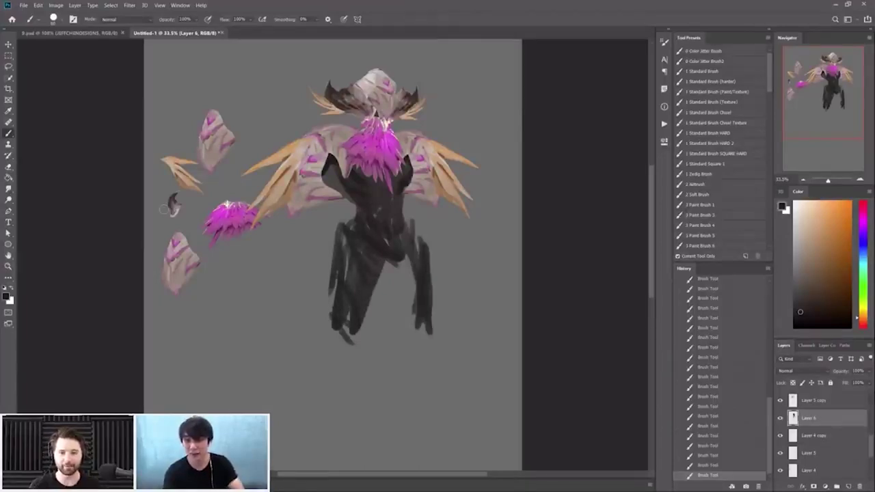
Show the white scale piece on Layer 3 and duplicate it to the top of the layer stack
{"action": "scroll", "coordinate": [783, 434], "scroll_direction": "down", "scroll_amount": 3}
{"action": "left_click", "coordinate": [780, 420]}
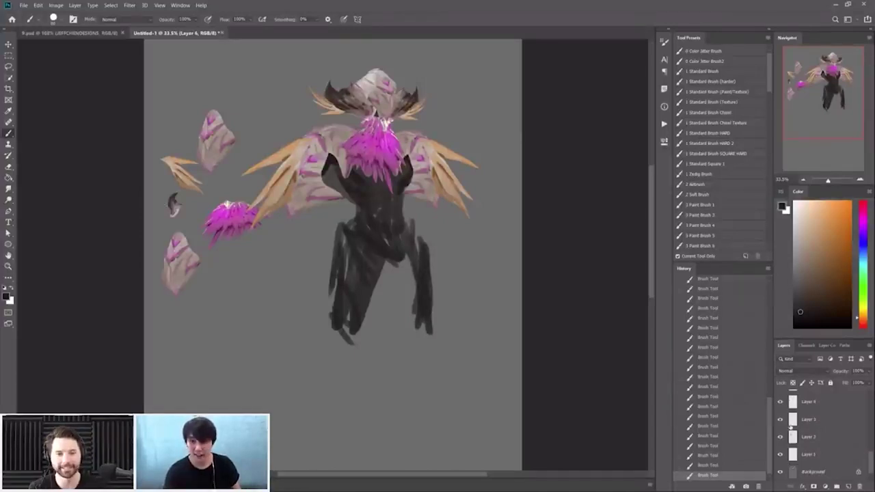
{"action": "scroll", "coordinate": [831, 372], "scroll_direction": "up", "scroll_amount": 2}
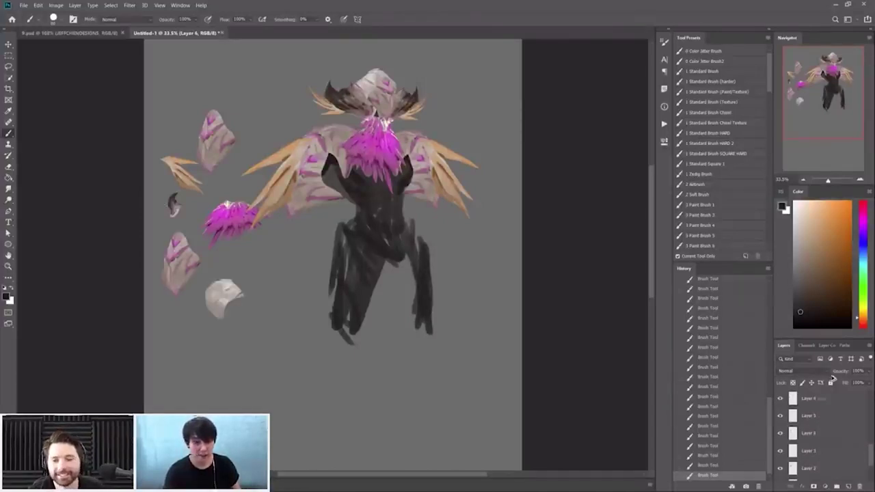
{"action": "scroll", "coordinate": [834, 392], "scroll_direction": "up", "scroll_amount": 3}
{"action": "left_click", "coordinate": [827, 397]}
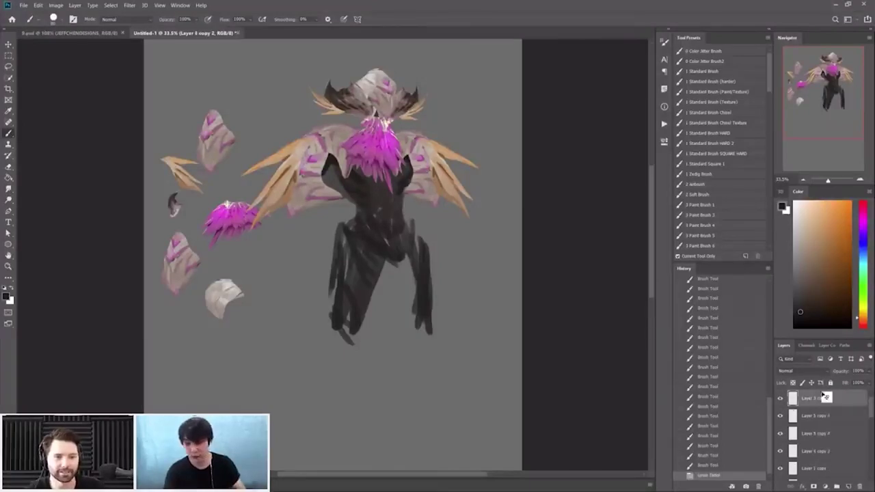
Move the copied white scale piece beside the figure's left hip, rotate it slightly and reorder its layer
{"action": "key", "text": "ctrl+t"}
{"action": "left_click_drag", "start_coordinate": [215, 296], "coordinate": [315, 221]}
{"action": "left_click_drag", "start_coordinate": [333, 173], "coordinate": [341, 172]}
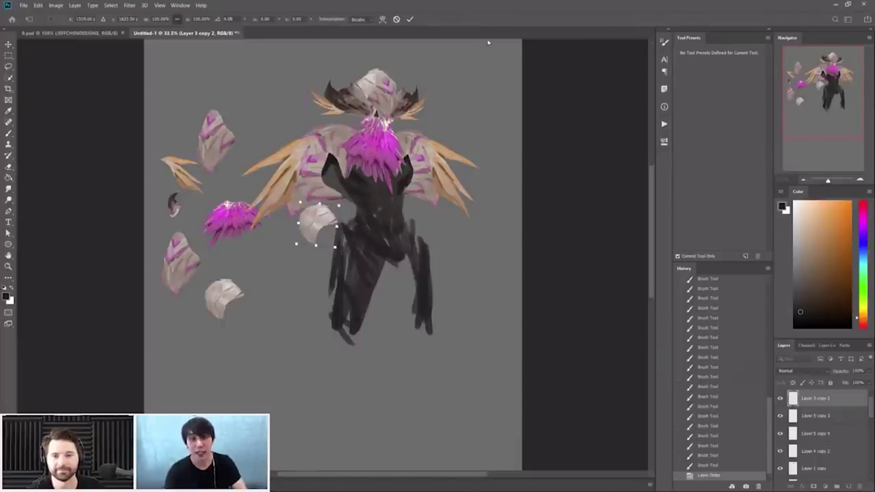
{"action": "left_click", "coordinate": [410, 19]}
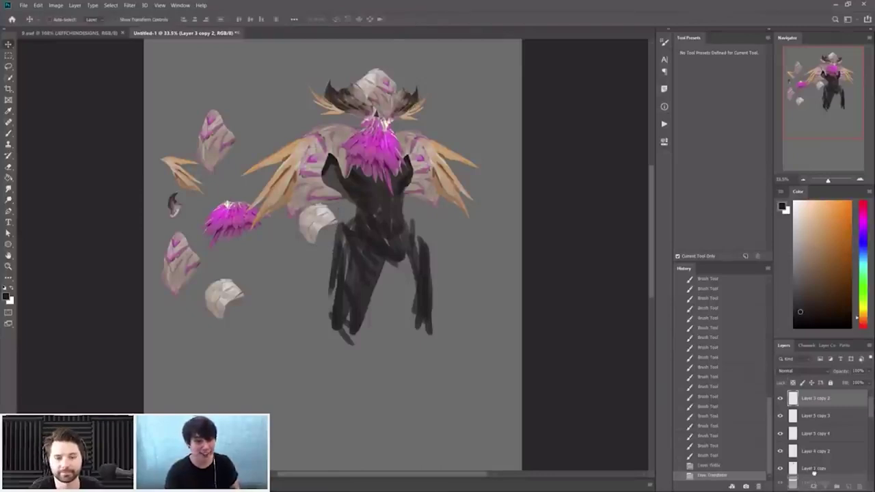
{"action": "left_click_drag", "start_coordinate": [819, 454], "coordinate": [820, 459]}
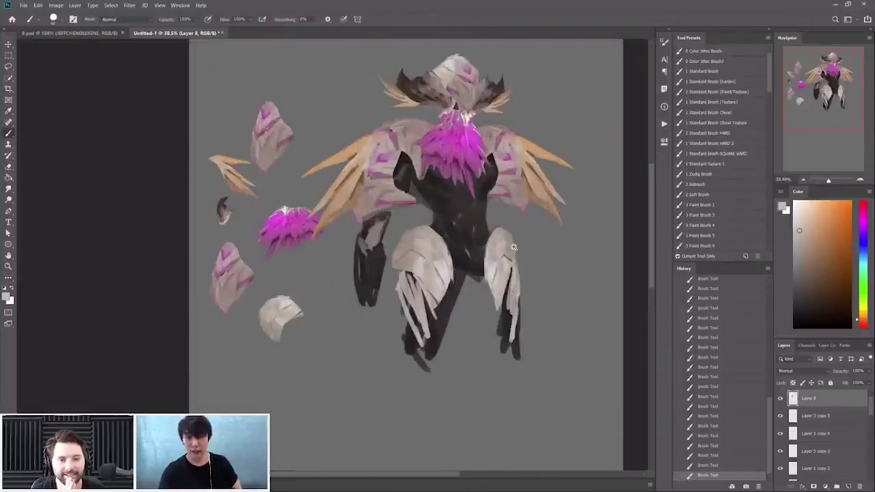
{"action": "key", "text": "z"}
{"action": "mouse_move", "coordinate": [493, 147]}
{"action": "left_mouse_down"}
{"action": "mouse_move", "coordinate": [469, 146]}
{"action": "mouse_move", "coordinate": [512, 164]}
{"action": "left_mouse_up"}
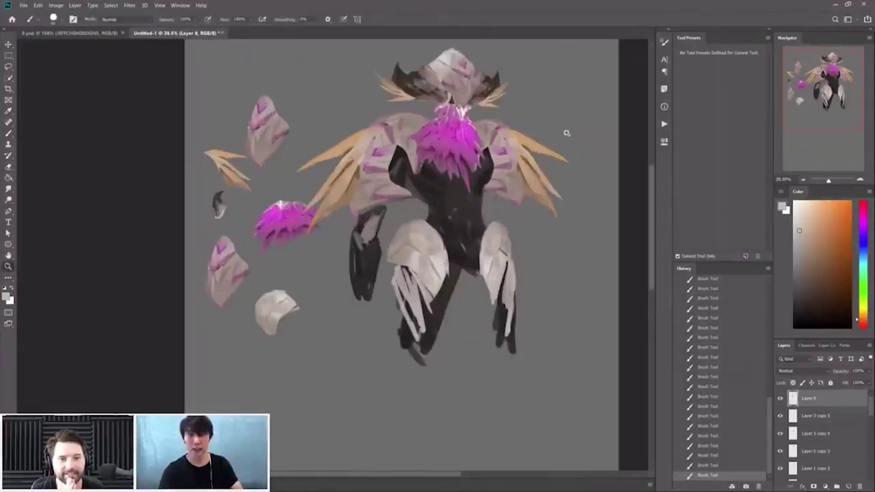
{"action": "mouse_move", "coordinate": [452, 81]}
{"action": "left_mouse_down"}
{"action": "mouse_move", "coordinate": [568, 135]}
{"action": "mouse_move", "coordinate": [513, 136]}
{"action": "left_mouse_up"}
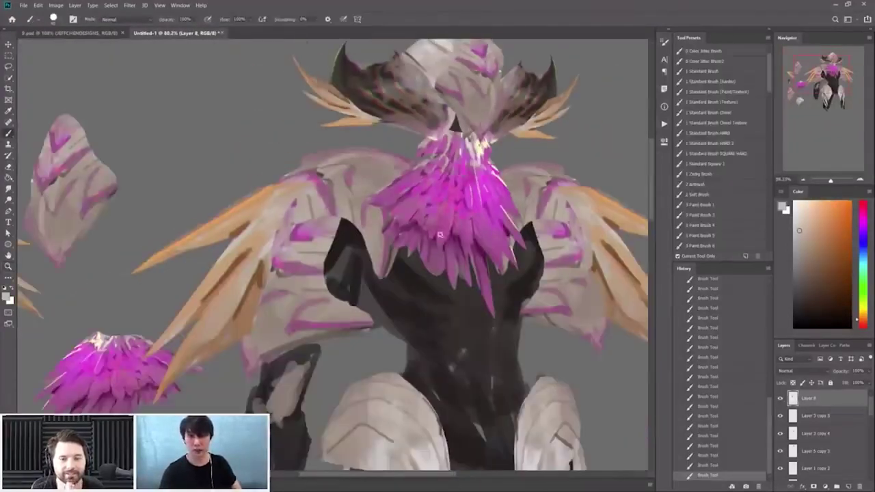
{"action": "key", "text": "z"}
{"action": "left_click_drag", "start_coordinate": [408, 293], "coordinate": [362, 293]}
{"action": "left_click_drag", "start_coordinate": [462, 266], "coordinate": [424, 266]}
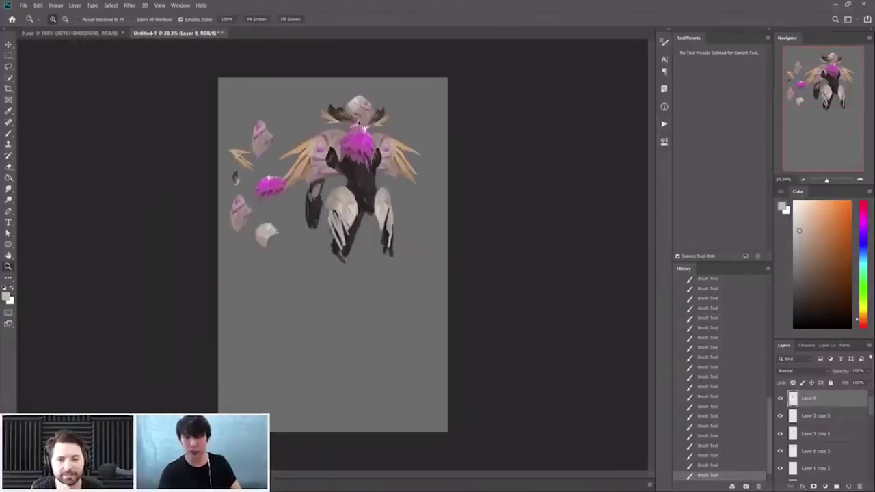
Paint the left lower leg on Layer 8 in long dark strokes from the knee down, using a dark tone sampled from the silhouette
{"action": "key", "text": "b"}
{"action": "scroll", "coordinate": [359, 206], "scroll_direction": "up", "scroll_amount": 2}
{"action": "left_click", "coordinate": [342, 114], "text": "alt"}
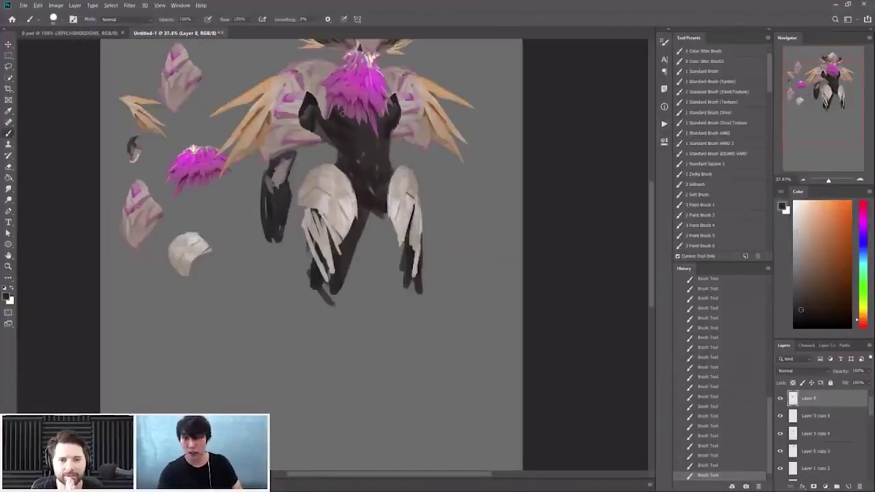
{"action": "left_click_drag", "start_coordinate": [308, 260], "coordinate": [294, 333]}
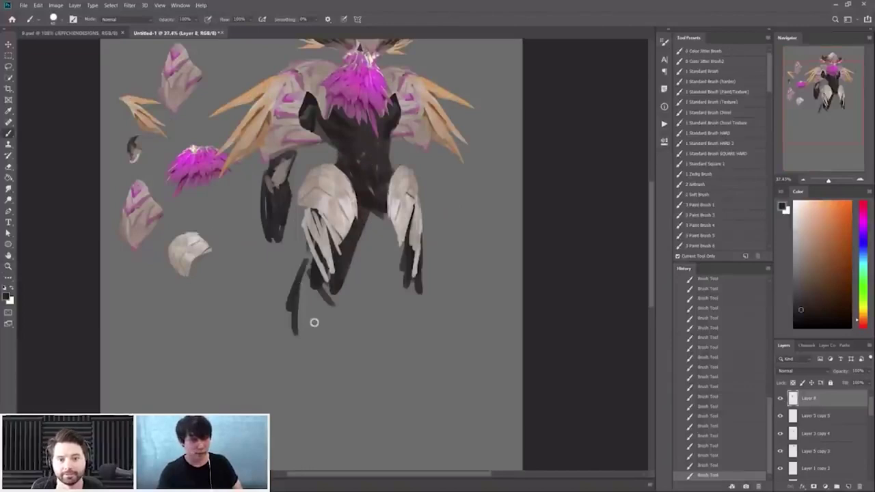
{"action": "left_click_drag", "start_coordinate": [321, 280], "coordinate": [298, 369]}
{"action": "left_click_drag", "start_coordinate": [318, 258], "coordinate": [300, 366]}
{"action": "scroll", "coordinate": [414, 214], "scroll_direction": "down", "scroll_amount": 1}
Thicken the right thigh with dark strokes along both sides and extend the leg down into a narrow calf and foot
{"action": "left_click_drag", "start_coordinate": [388, 214], "coordinate": [404, 280]}
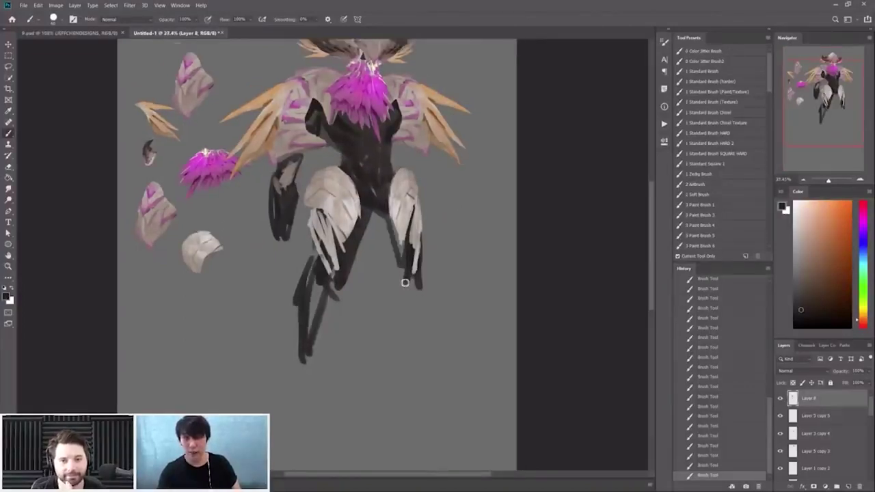
{"action": "left_click_drag", "start_coordinate": [414, 195], "coordinate": [426, 285]}
{"action": "left_click_drag", "start_coordinate": [429, 207], "coordinate": [426, 306]}
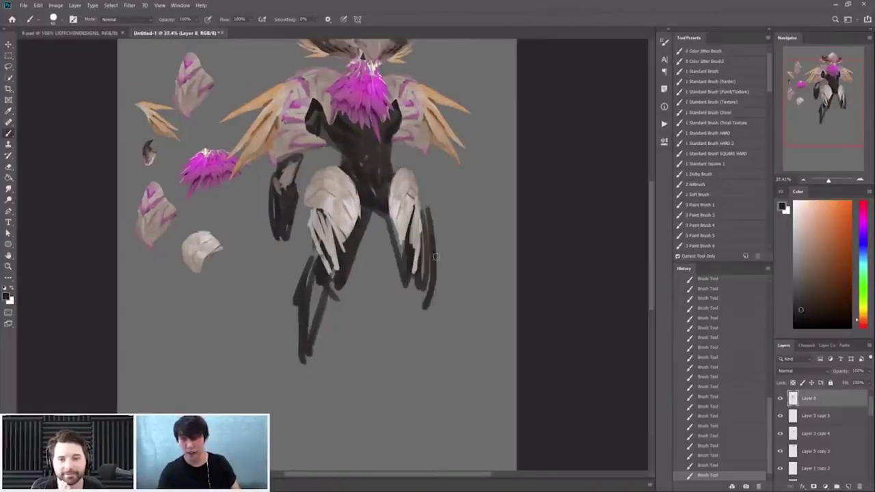
{"action": "left_click_drag", "start_coordinate": [429, 205], "coordinate": [437, 311]}
{"action": "left_click_drag", "start_coordinate": [393, 245], "coordinate": [414, 311]}
{"action": "mouse_move", "coordinate": [376, 220]}
{"action": "left_mouse_down"}
{"action": "mouse_move", "coordinate": [414, 273]}
{"action": "mouse_move", "coordinate": [420, 305]}
{"action": "mouse_move", "coordinate": [393, 315]}
{"action": "mouse_move", "coordinate": [403, 371]}
{"action": "mouse_move", "coordinate": [404, 346]}
{"action": "mouse_move", "coordinate": [405, 381]}
{"action": "left_mouse_up"}
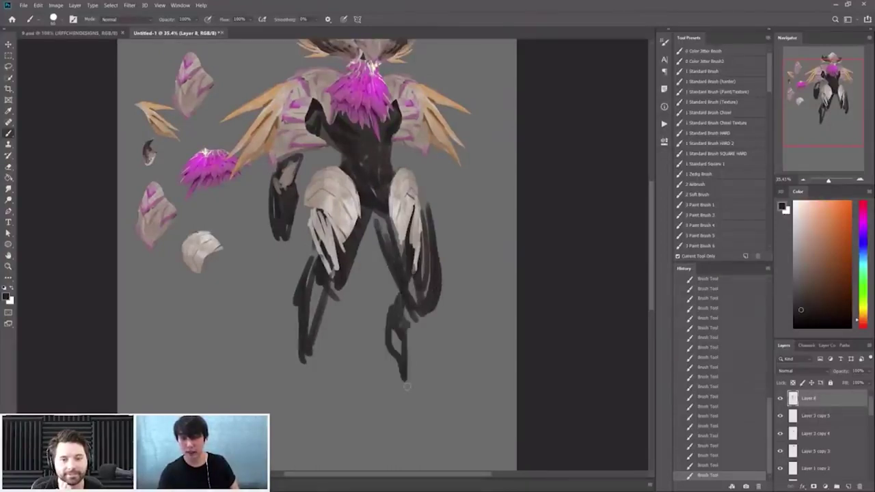
{"action": "left_click_drag", "start_coordinate": [404, 328], "coordinate": [406, 388]}
Fill in the left knee and calf with dark strokes and add a pointed edge to the right knee
{"action": "left_click_drag", "start_coordinate": [301, 274], "coordinate": [288, 308]}
{"action": "left_click_drag", "start_coordinate": [344, 268], "coordinate": [321, 304]}
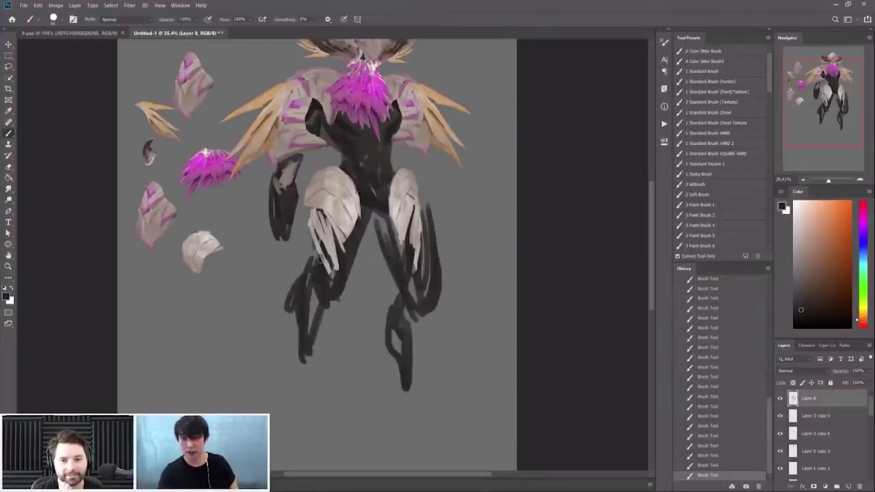
{"action": "left_click_drag", "start_coordinate": [287, 277], "coordinate": [302, 356]}
{"action": "left_click_drag", "start_coordinate": [313, 294], "coordinate": [298, 373]}
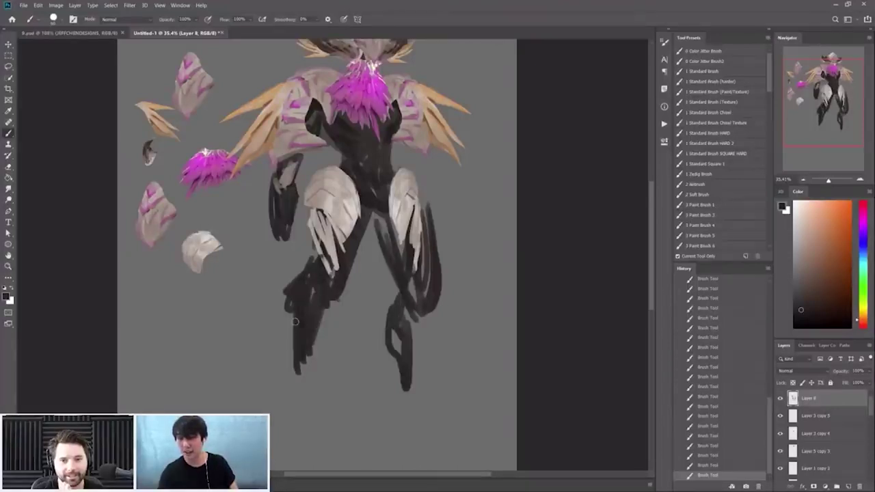
{"action": "key", "text": "z"}
{"action": "mouse_move", "coordinate": [340, 256]}
{"action": "left_mouse_down"}
{"action": "mouse_move", "coordinate": [287, 283]}
{"action": "mouse_move", "coordinate": [329, 284]}
{"action": "mouse_move", "coordinate": [301, 336]}
{"action": "left_mouse_up"}
{"action": "key", "text": "e"}
{"action": "key", "text": "b"}
{"action": "mouse_move", "coordinate": [394, 306]}
{"action": "left_mouse_down"}
{"action": "mouse_move", "coordinate": [393, 290]}
{"action": "mouse_move", "coordinate": [431, 280]}
{"action": "left_mouse_up"}
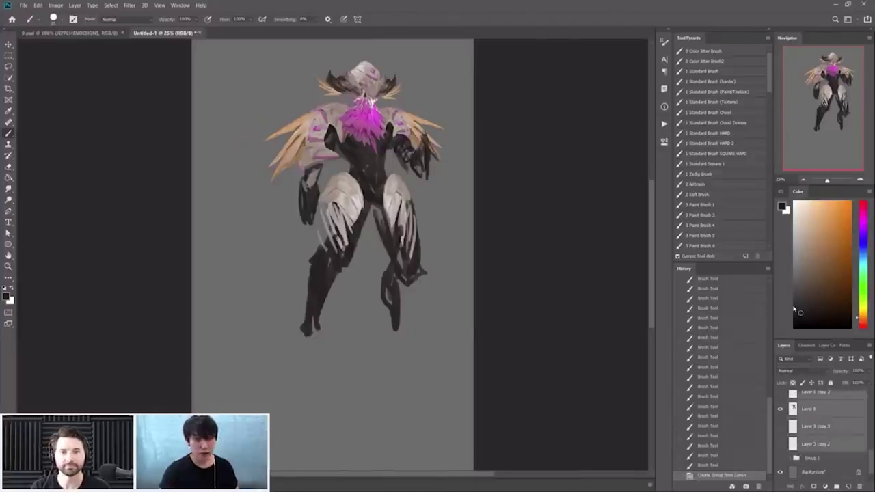
Merge the selected figure layers into one and move the figure down towards the centre of the canvas
{"action": "right_click", "coordinate": [820, 411]}
{"action": "left_click", "coordinate": [779, 305]}
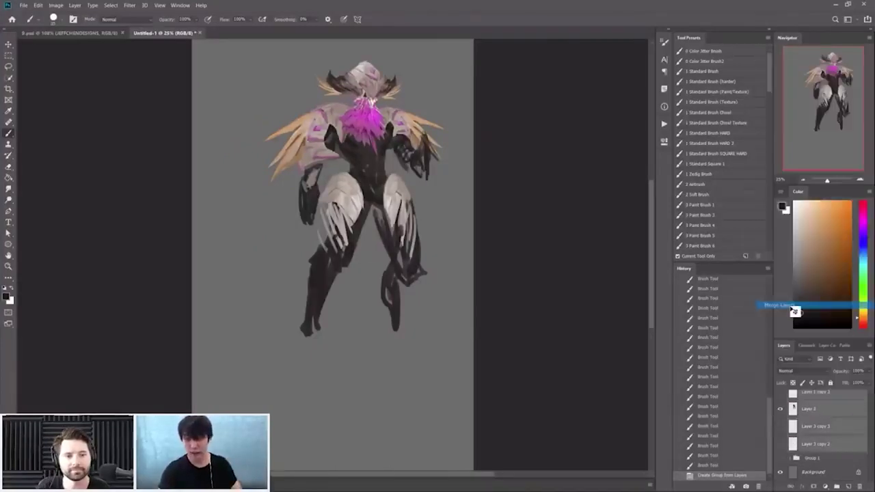
{"action": "key", "text": "v"}
{"action": "left_click_drag", "start_coordinate": [341, 273], "coordinate": [347, 279]}
{"action": "left_click_drag", "start_coordinate": [97, 147], "coordinate": [66, 179]}
Widen the canvas equally on both sides with the Crop tool and fill the new background strips with the sampled grey
{"action": "key", "text": "c"}
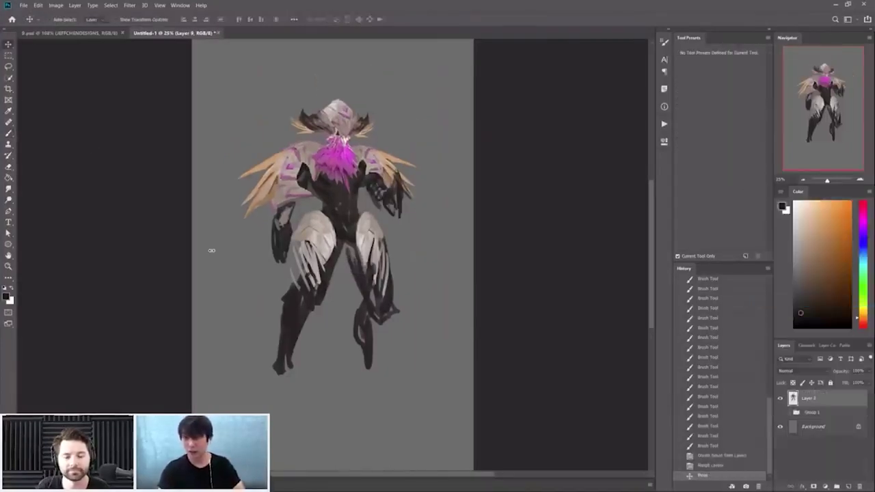
{"action": "left_click_drag", "start_coordinate": [141, 250], "coordinate": [138, 256]}
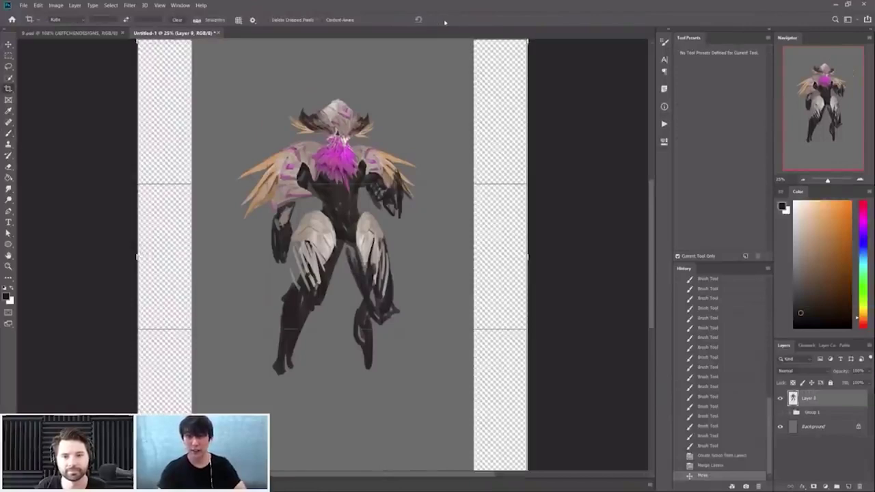
{"action": "left_click", "coordinate": [824, 427]}
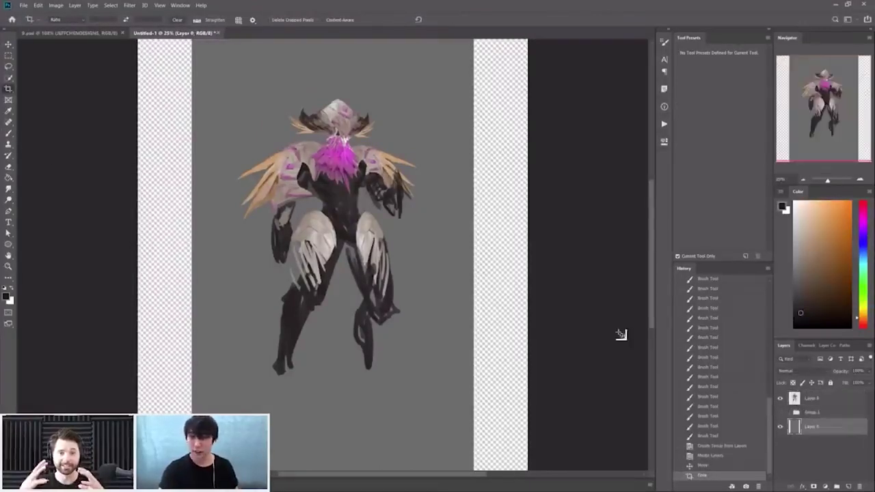
{"action": "left_click", "coordinate": [9, 178]}
{"action": "left_click", "coordinate": [467, 267], "text": "alt"}
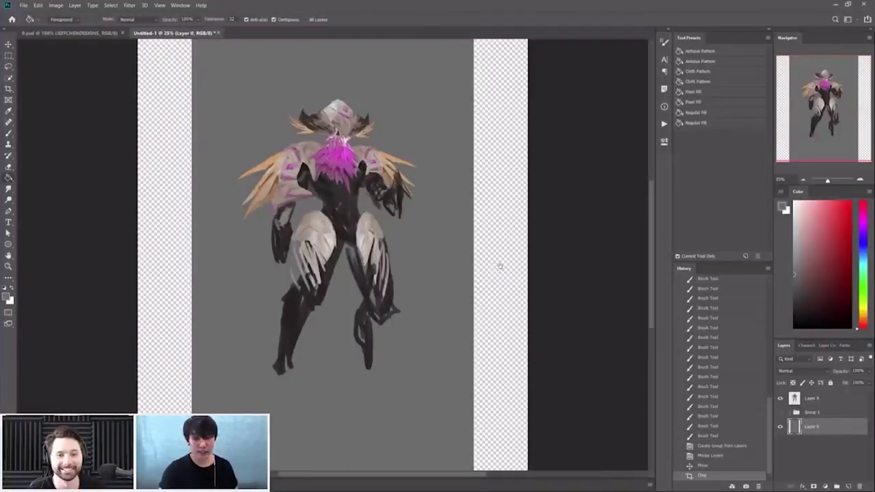
{"action": "left_click", "coordinate": [500, 266]}
Reshape the merged figure's proportions with Liquify, pushing its contours with the Forward Warp brush, and apply the result
{"action": "left_click", "coordinate": [835, 401]}
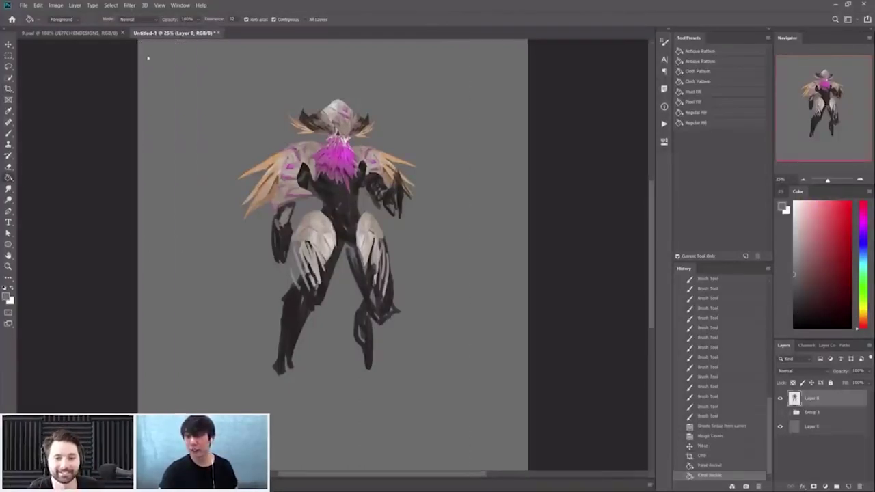
{"action": "left_click", "coordinate": [129, 5]}
{"action": "left_click", "coordinate": [140, 70]}
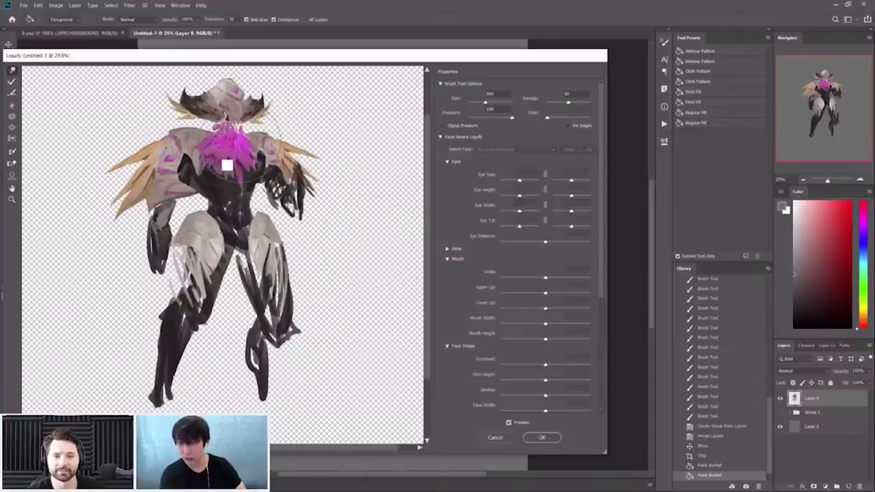
{"action": "left_click_drag", "start_coordinate": [237, 204], "coordinate": [210, 202]}
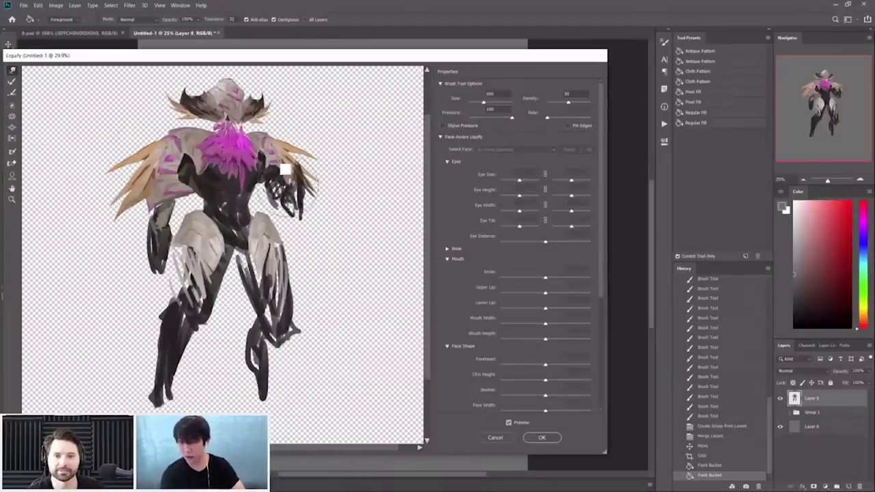
{"action": "key", "text": "Return"}
Mirror the canvas and paint light scale strokes with dark gaps around the right knee, using tones sampled from the leg
{"action": "key", "text": "z"}
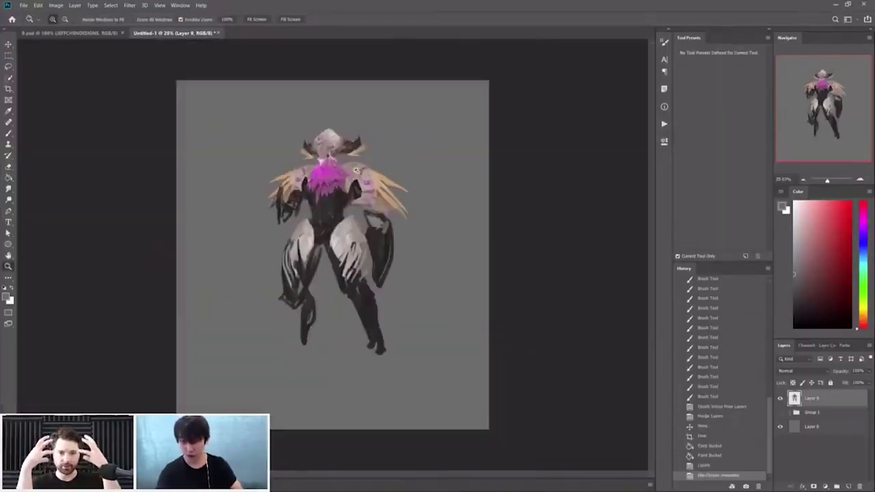
{"action": "key", "text": "ctrl+0"}
{"action": "key", "text": "b"}
{"action": "left_click", "coordinate": [371, 301], "text": "alt"}
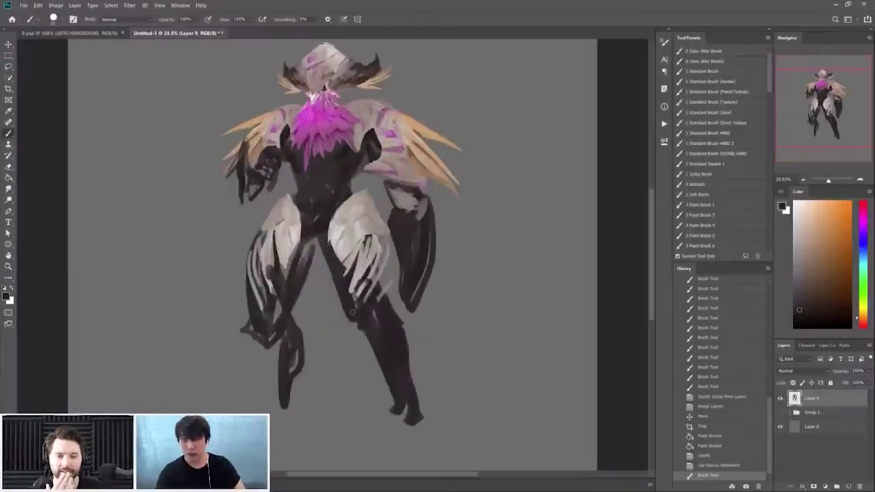
{"action": "mouse_move", "coordinate": [339, 297]}
{"action": "left_mouse_down"}
{"action": "mouse_move", "coordinate": [374, 315]}
{"action": "mouse_move", "coordinate": [382, 309]}
{"action": "left_mouse_up"}
{"action": "left_click", "coordinate": [343, 283], "text": "alt"}
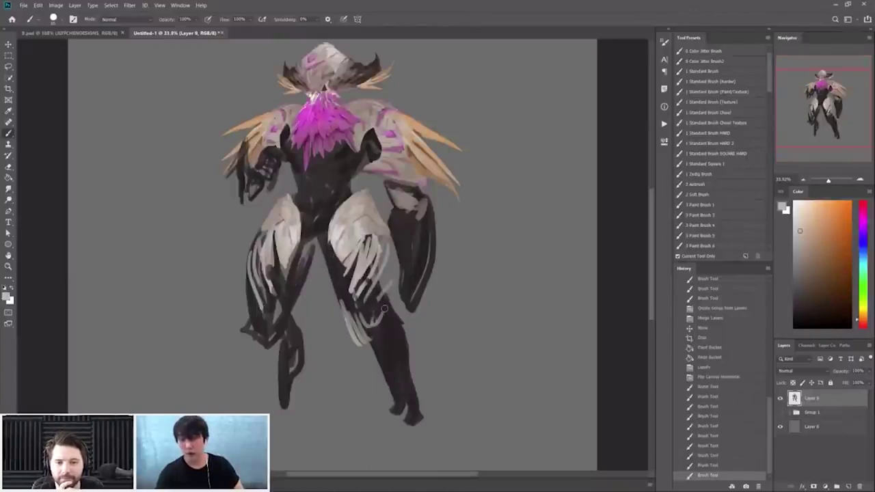
{"action": "left_click", "coordinate": [392, 310], "text": "alt"}
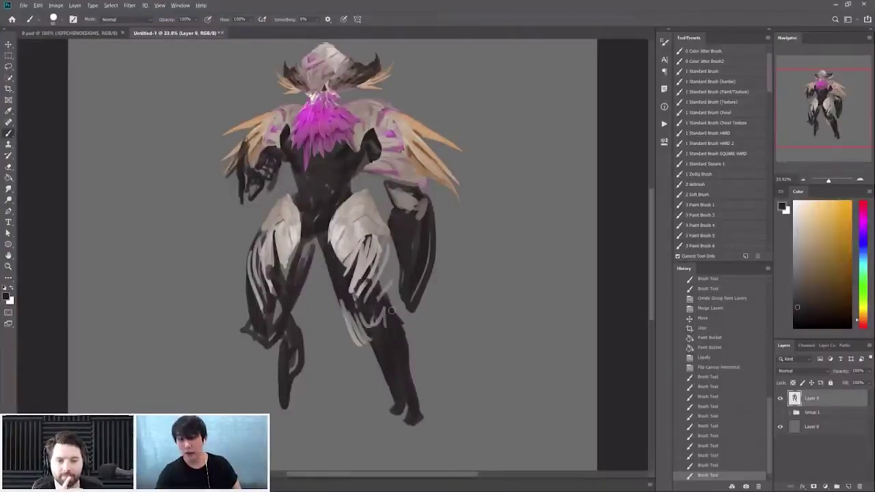
{"action": "left_click", "coordinate": [393, 312], "text": "alt"}
{"action": "left_click_drag", "start_coordinate": [393, 311], "coordinate": [411, 347]}
Touch up the top of the right forearm under the shoulder armour, painting with dark and grey tones sampled nearby
{"action": "left_click_drag", "start_coordinate": [409, 294], "coordinate": [391, 310]}
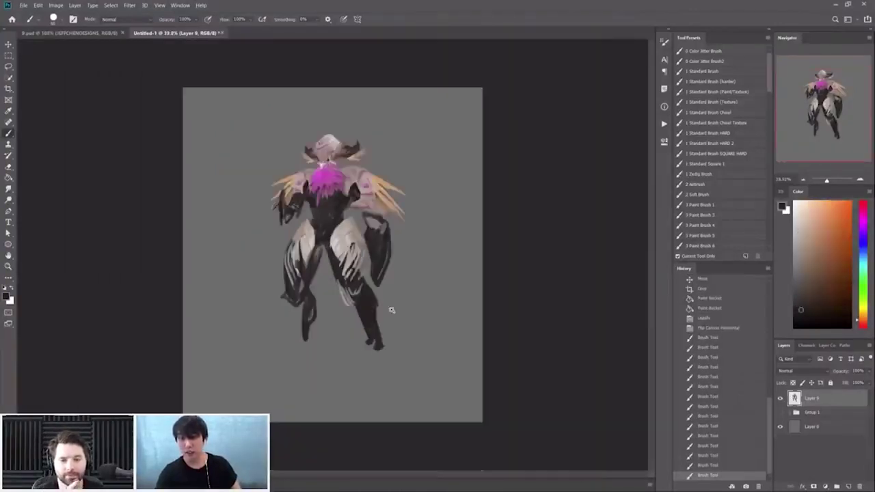
{"action": "left_click_drag", "start_coordinate": [399, 235], "coordinate": [417, 235]}
{"action": "left_click", "coordinate": [356, 159], "text": "alt"}
{"action": "left_click", "coordinate": [361, 163], "text": "alt"}
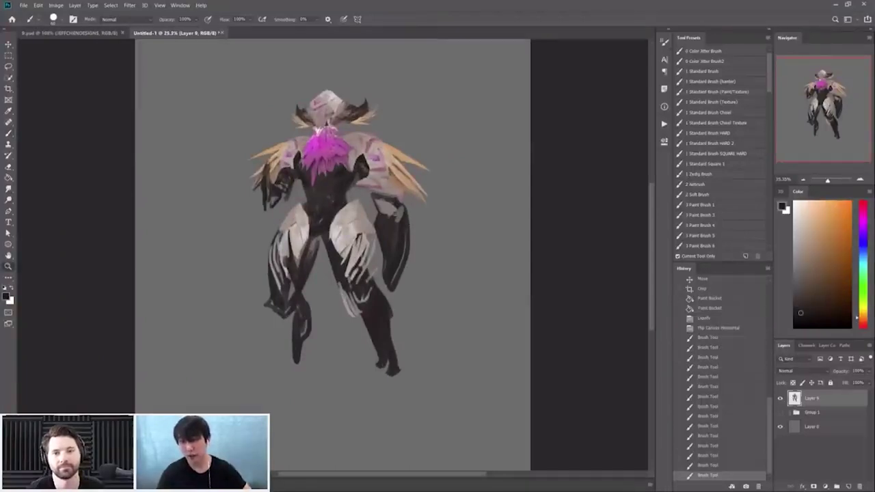
{"action": "left_click_drag", "start_coordinate": [370, 168], "coordinate": [395, 167]}
{"action": "left_click", "coordinate": [360, 158], "text": "alt"}
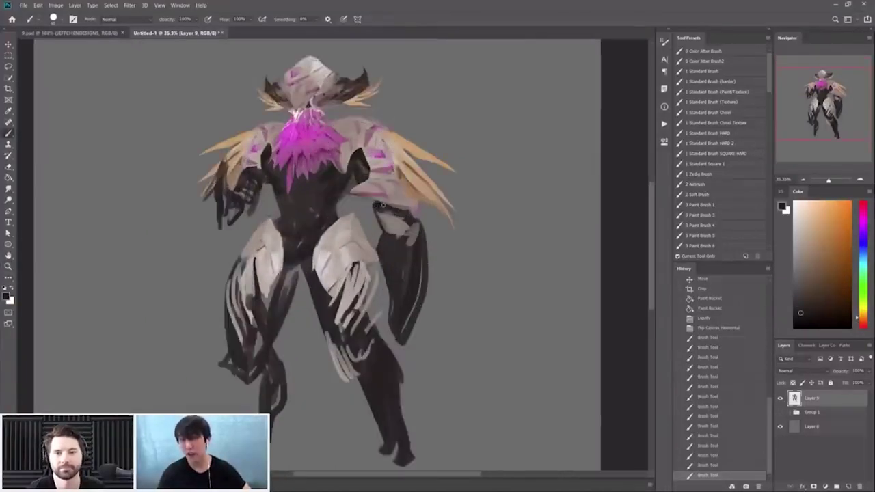
{"action": "left_click", "coordinate": [403, 212], "text": "alt"}
{"action": "left_click_drag", "start_coordinate": [388, 206], "coordinate": [403, 212]}
{"action": "left_click_drag", "start_coordinate": [391, 207], "coordinate": [405, 214]}
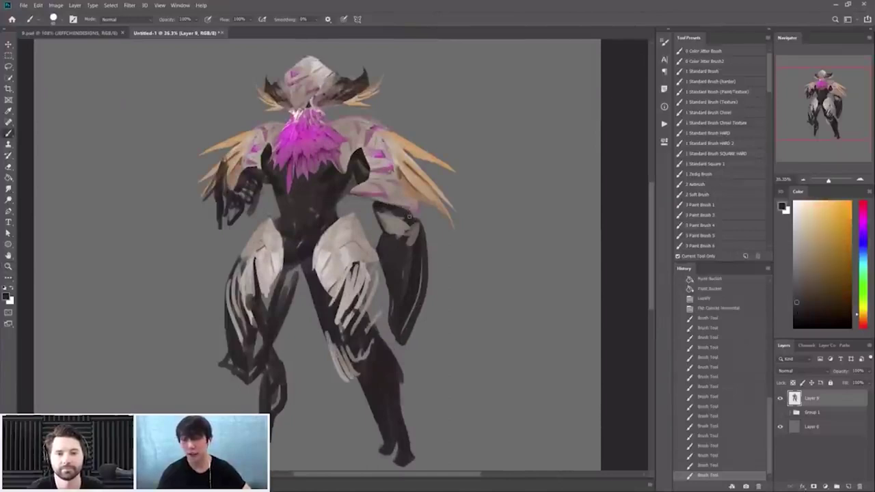
{"action": "left_click", "coordinate": [418, 213], "text": "alt"}
{"action": "left_click_drag", "start_coordinate": [428, 221], "coordinate": [415, 203]}
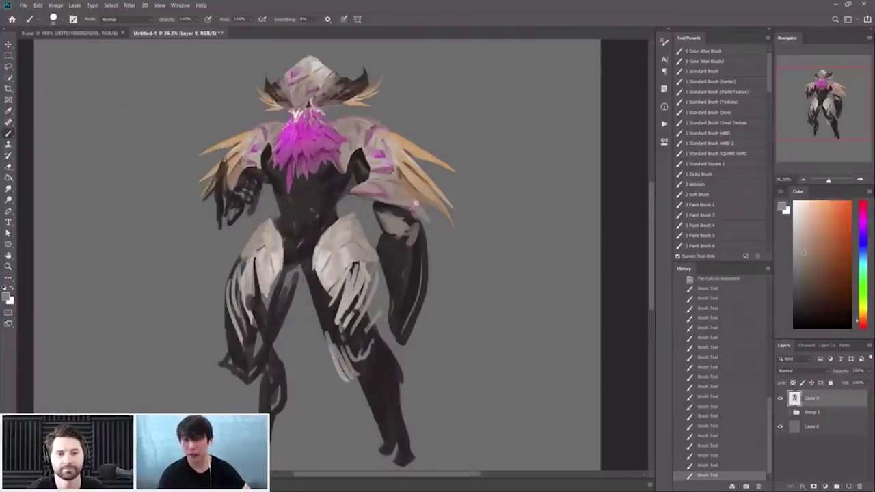
{"action": "left_click_drag", "start_coordinate": [581, 204], "coordinate": [520, 205]}
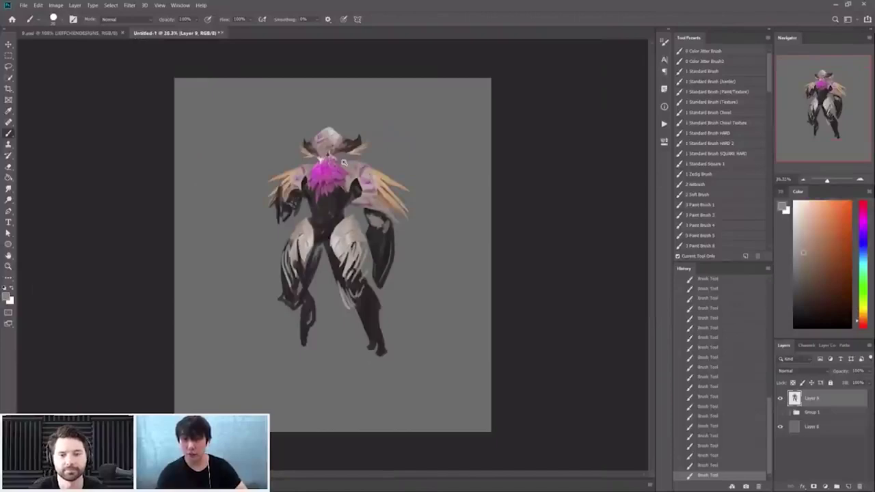
{"action": "key", "text": "z"}
{"action": "left_click", "coordinate": [344, 161]}
{"action": "left_click_drag", "start_coordinate": [344, 189], "coordinate": [390, 188]}
{"action": "key", "text": "b"}
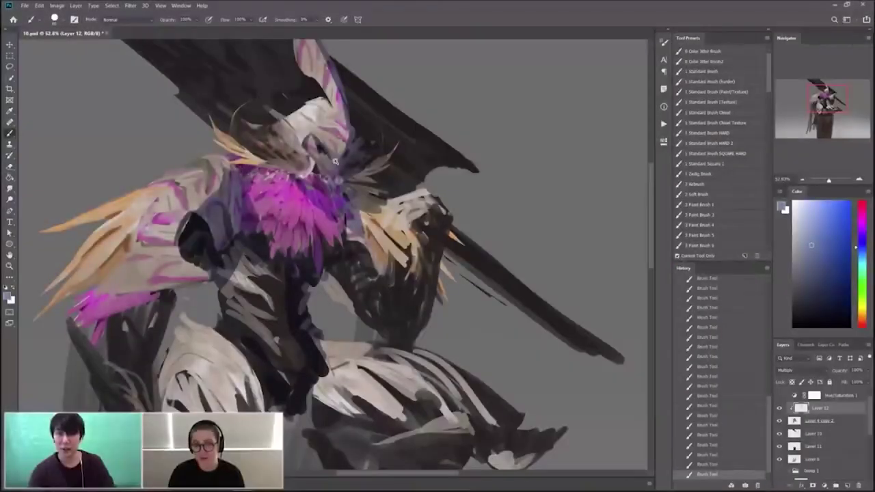
Hide and show Layer 12 to compare the seated figure without and with its multiplied shadows
{"action": "key", "text": "z"}
{"action": "mouse_move", "coordinate": [345, 172]}
{"action": "left_mouse_down"}
{"action": "mouse_move", "coordinate": [287, 172]}
{"action": "mouse_move", "coordinate": [385, 172]}
{"action": "left_mouse_up"}
{"action": "key", "text": "b"}
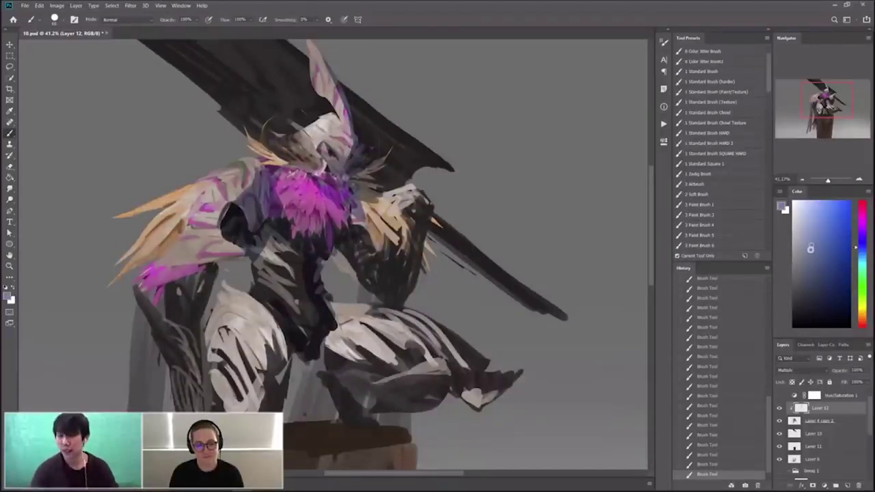
{"action": "left_click", "coordinate": [779, 408]}
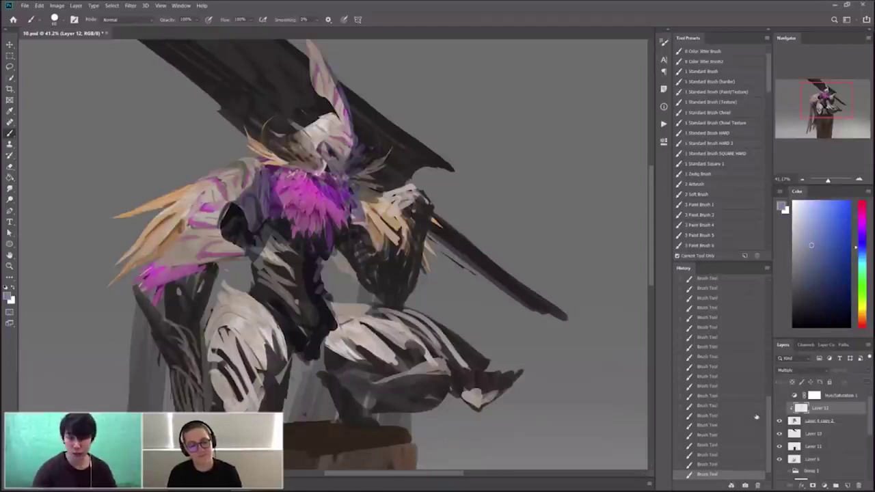
{"action": "scroll", "coordinate": [494, 258], "scroll_direction": "down", "scroll_amount": 2}
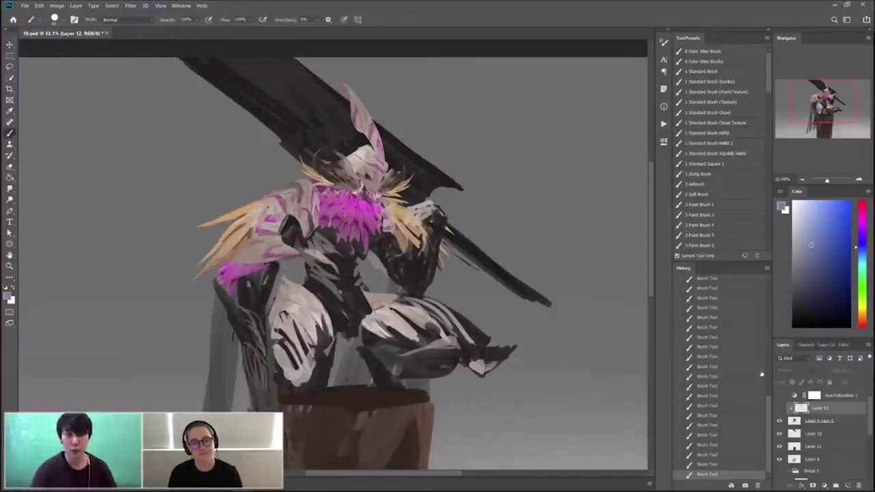
{"action": "left_click", "coordinate": [779, 408]}
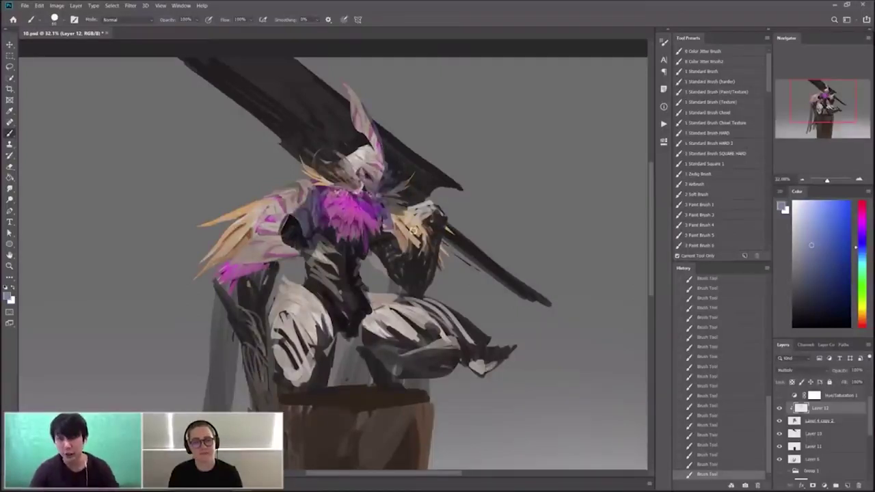
Paint more blue-grey shadow over the bent arm beside the chest on the Multiply Layer 12
{"action": "key", "text": "z"}
{"action": "mouse_move", "coordinate": [380, 237]}
{"action": "left_mouse_down"}
{"action": "mouse_move", "coordinate": [414, 240]}
{"action": "mouse_move", "coordinate": [392, 283]}
{"action": "mouse_move", "coordinate": [415, 275]}
{"action": "mouse_move", "coordinate": [387, 297]}
{"action": "left_mouse_up"}
{"action": "left_click_drag", "start_coordinate": [363, 270], "coordinate": [369, 287]}
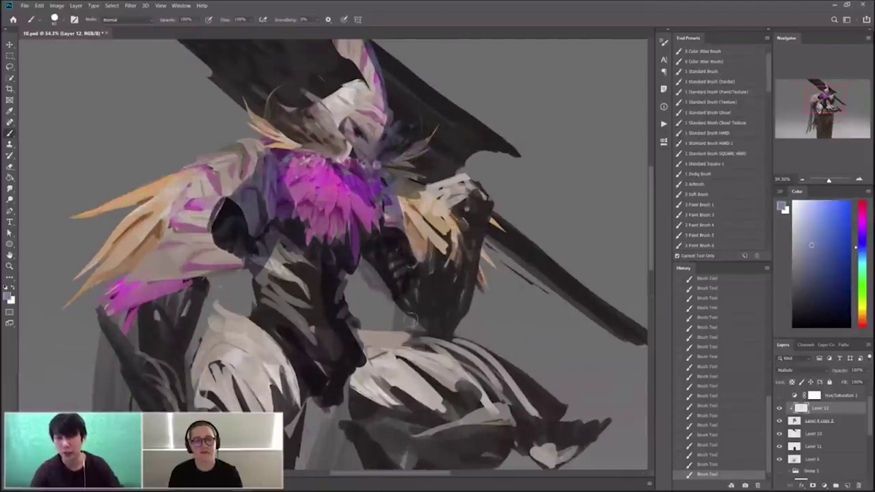
{"action": "mouse_move", "coordinate": [410, 315]}
{"action": "left_mouse_down"}
{"action": "mouse_move", "coordinate": [418, 280]}
{"action": "mouse_move", "coordinate": [406, 281]}
{"action": "mouse_move", "coordinate": [424, 322]}
{"action": "mouse_move", "coordinate": [436, 321]}
{"action": "mouse_move", "coordinate": [429, 307]}
{"action": "mouse_move", "coordinate": [448, 325]}
{"action": "mouse_move", "coordinate": [466, 293]}
{"action": "mouse_move", "coordinate": [478, 246]}
{"action": "left_mouse_up"}
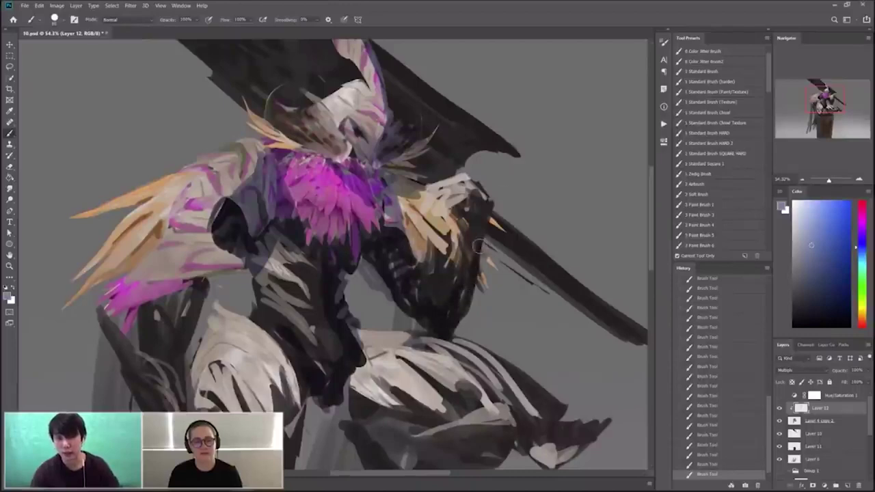
Hide Group 1, which holds the original cut-out dragon pieces
{"action": "key", "text": "z"}
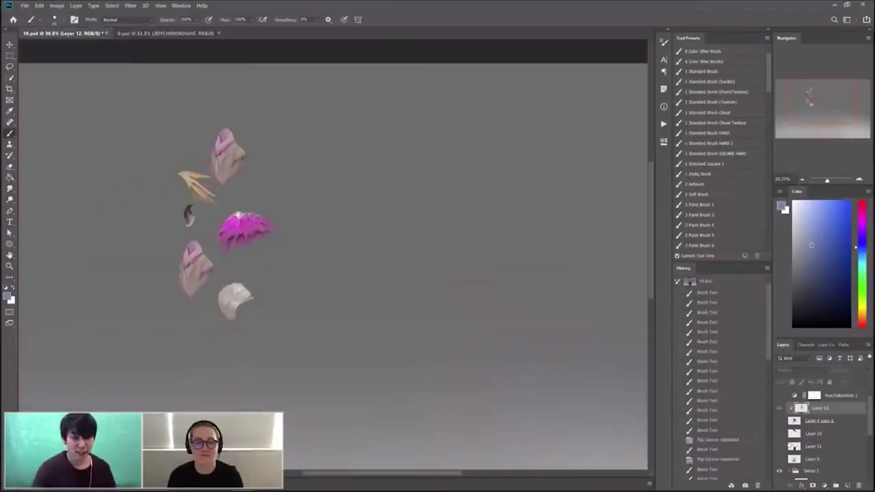
{"action": "scroll", "coordinate": [789, 444], "scroll_direction": "down", "scroll_amount": 3}
{"action": "left_click", "coordinate": [778, 432]}
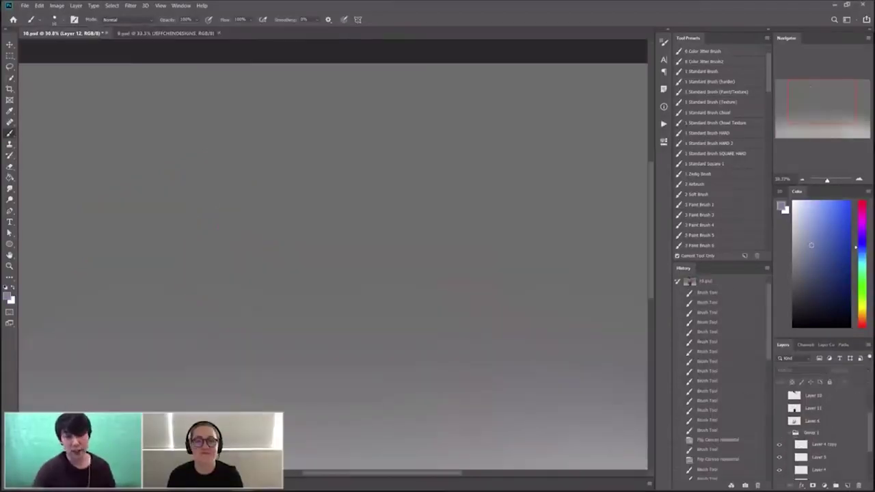
View the original winged dragon painting in 9.psd for comparison and return to the character painting in 10.psd
{"action": "scroll", "coordinate": [820, 437], "scroll_direction": "up", "scroll_amount": 3}
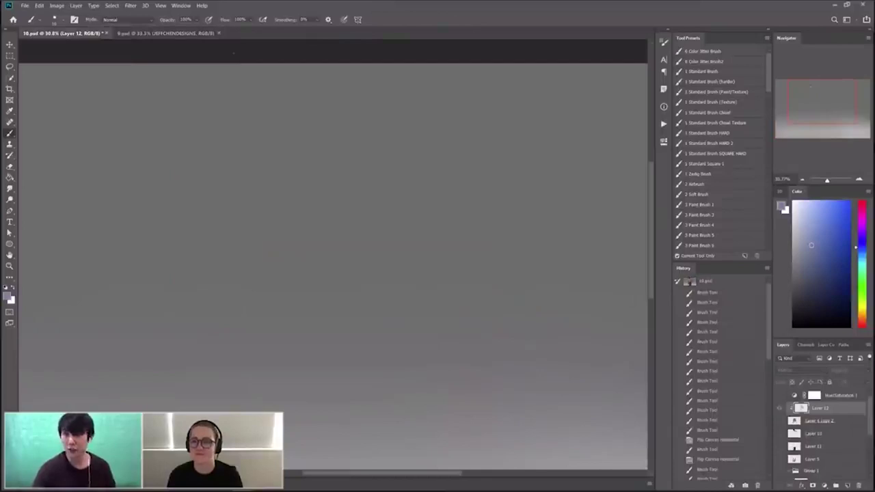
{"action": "left_click", "coordinate": [184, 31]}
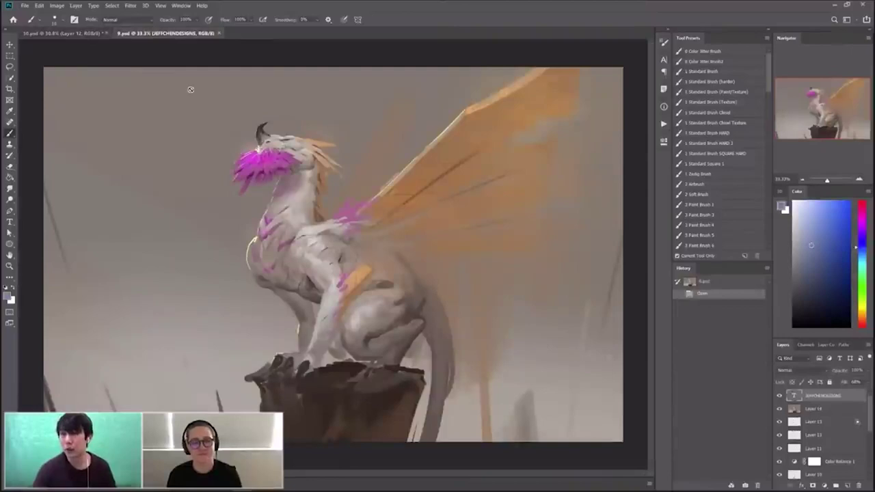
{"action": "key", "text": "ctrl+Tab"}
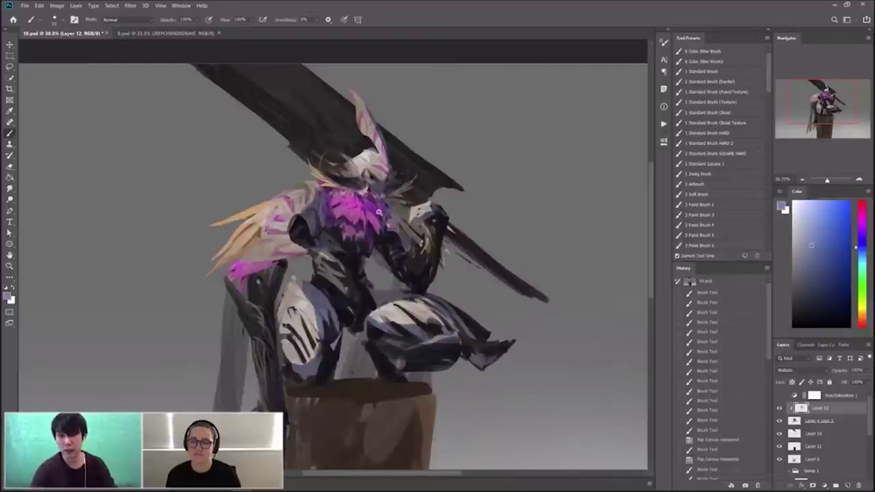
Paint a short multiplied shadow stroke on Layer 12 near the lower edge of the shoulder armour
{"action": "key", "text": "z"}
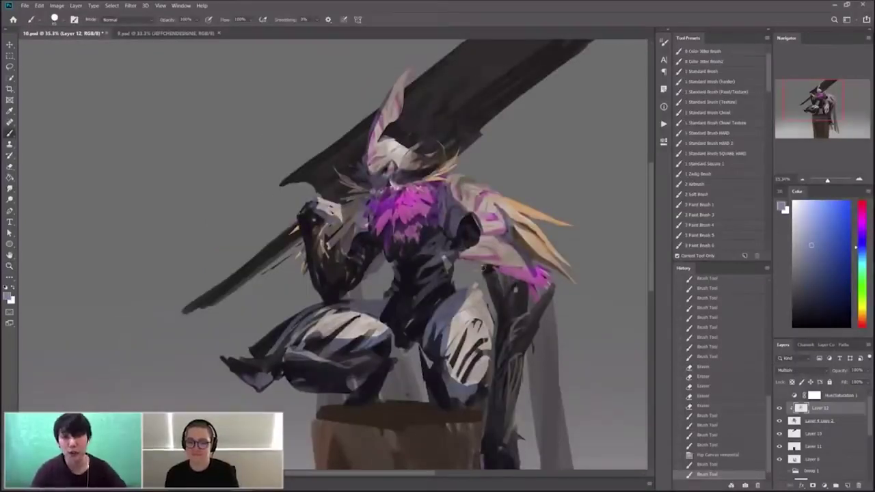
{"action": "left_click", "coordinate": [473, 246], "text": "ctrl"}
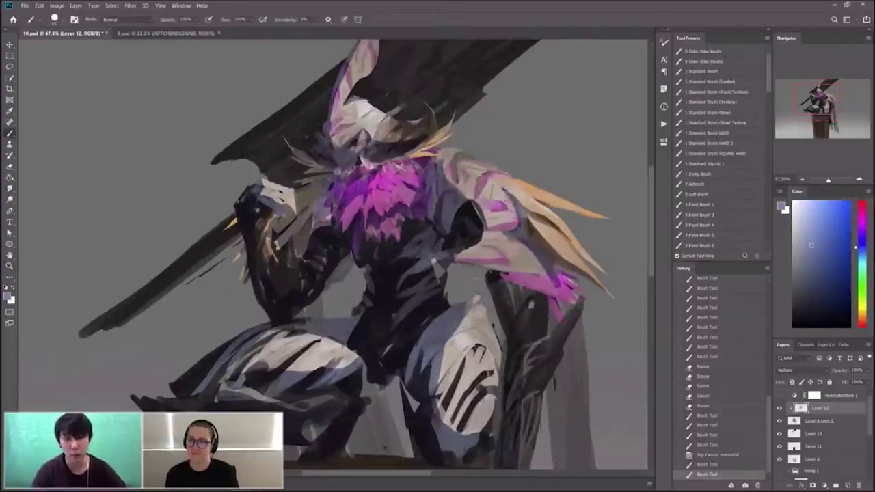
{"action": "left_click_drag", "start_coordinate": [522, 288], "coordinate": [507, 279]}
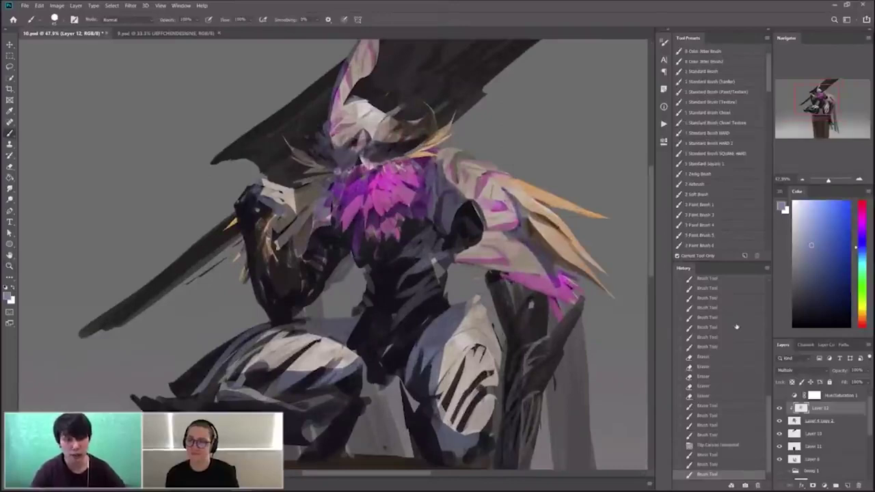
Hide and show the layer with the hanging cloth and lowered forearm, and move it directly beneath Layer 4 copy 2
{"action": "left_click", "coordinate": [778, 460]}
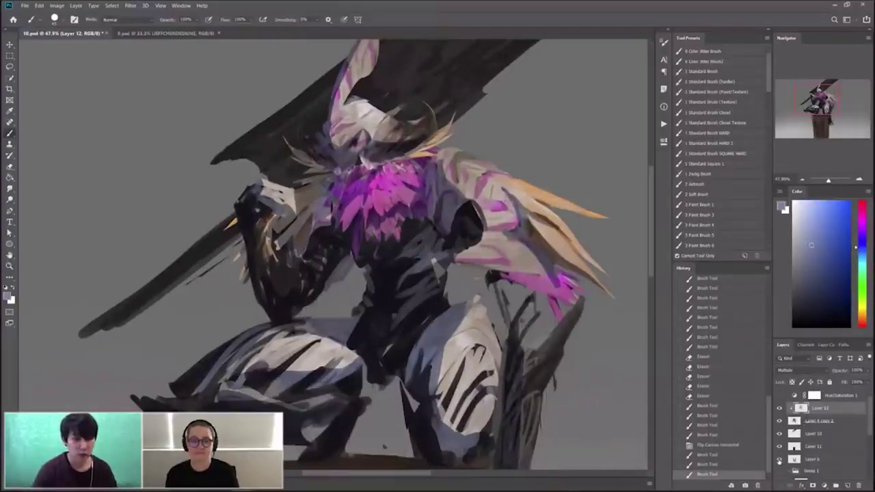
{"action": "left_click", "coordinate": [778, 460]}
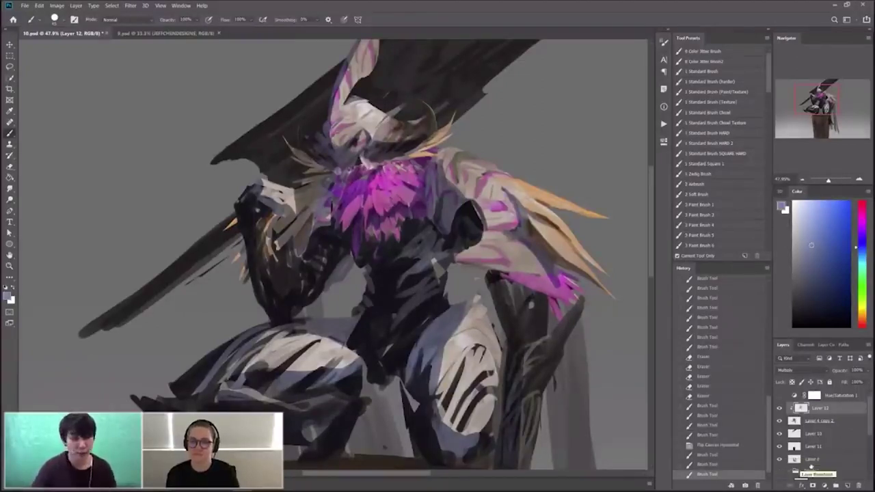
{"action": "left_click_drag", "start_coordinate": [819, 463], "coordinate": [828, 433]}
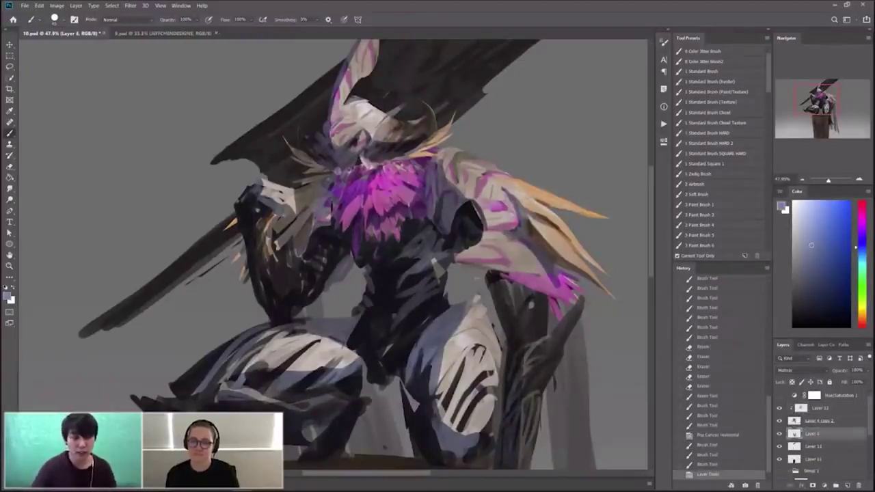
Merge the hanging cloth and forearm layer with Layer 4 copy 2, and clip Layer 12 to the merged layer again
{"action": "left_click", "coordinate": [853, 414], "text": "alt"}
{"action": "left_click", "coordinate": [845, 424]}
{"action": "left_click", "coordinate": [846, 433], "text": "shift"}
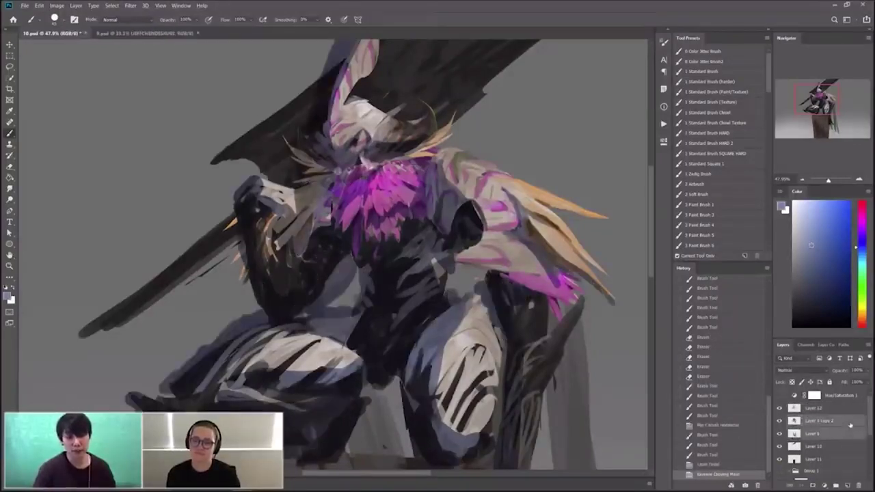
{"action": "right_click", "coordinate": [845, 434]}
{"action": "left_click", "coordinate": [819, 314]}
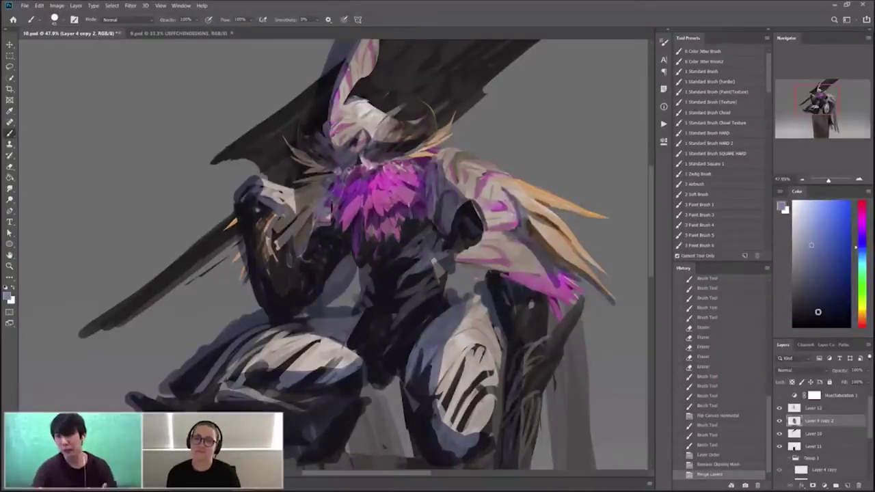
{"action": "left_click_drag", "start_coordinate": [818, 312], "coordinate": [838, 308]}
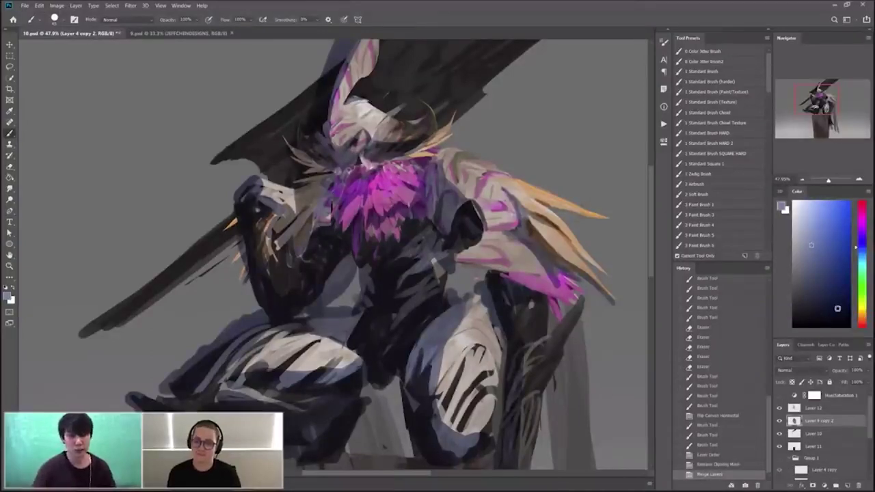
{"action": "left_click", "coordinate": [831, 414], "text": "alt"}
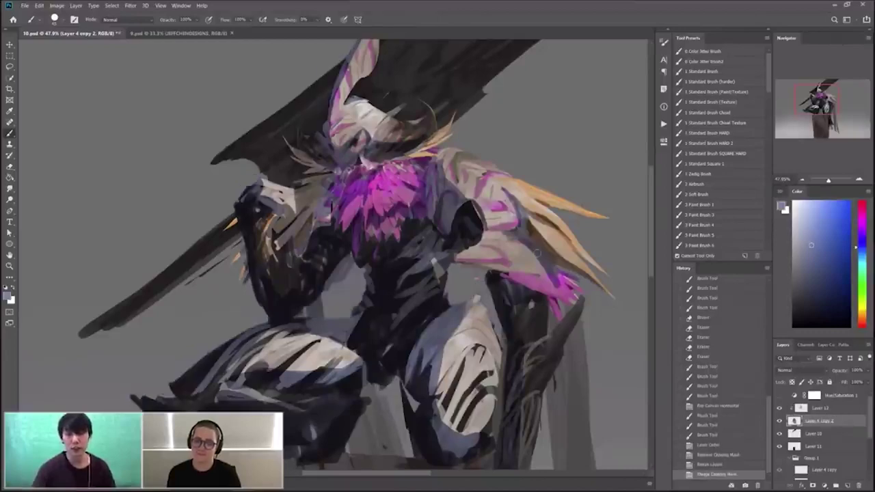
Hide and show the clipped Layer 12 to compare the seated figure without and with its multiplied shadows
{"action": "key", "text": "z"}
{"action": "left_click_drag", "start_coordinate": [534, 253], "coordinate": [502, 254]}
{"action": "key", "text": "b"}
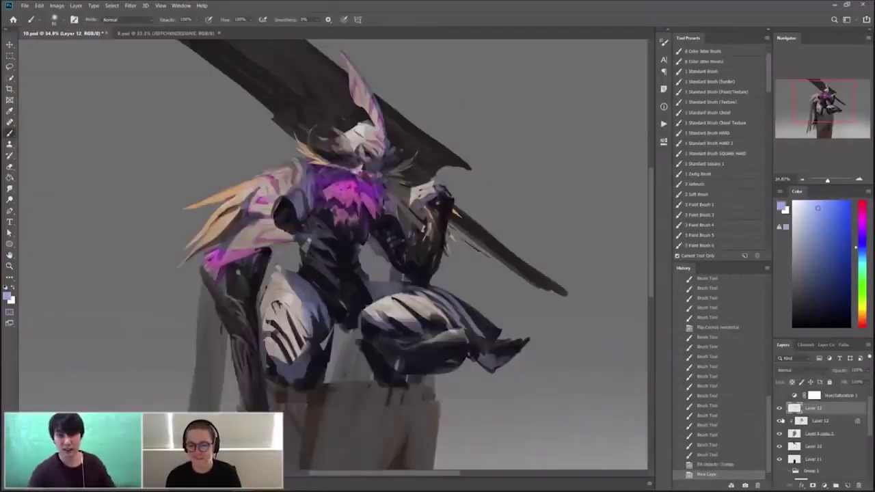
{"action": "left_click", "coordinate": [780, 420]}
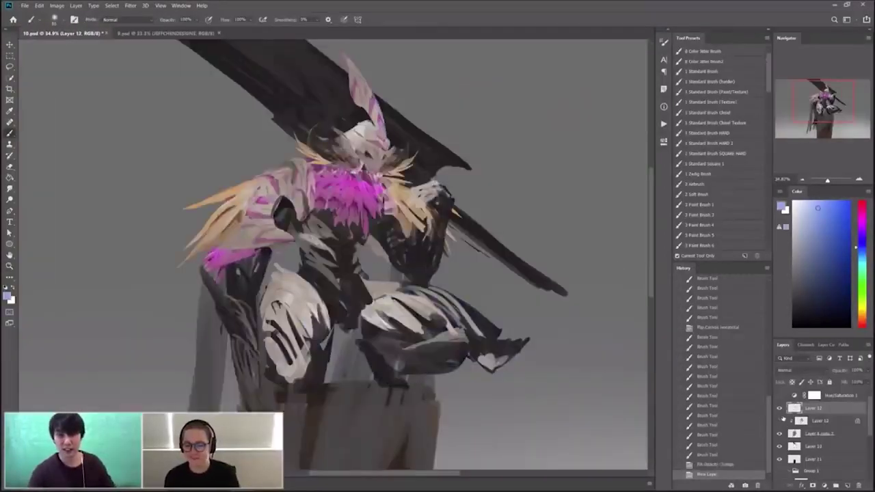
{"action": "left_click", "coordinate": [779, 420]}
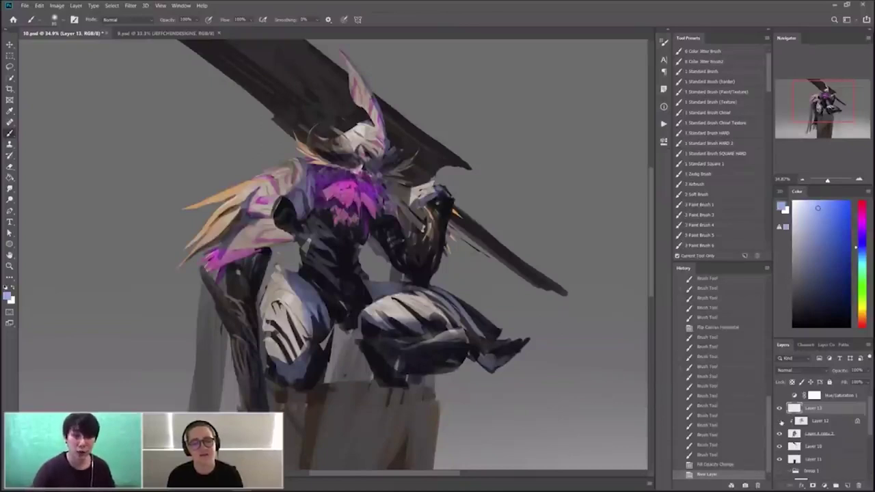
{"action": "left_click", "coordinate": [781, 421]}
{"action": "left_click", "coordinate": [781, 422]}
Examine the thighs, torso and bent arm up close, and check the figure's overall read against the background
{"action": "key", "text": "z"}
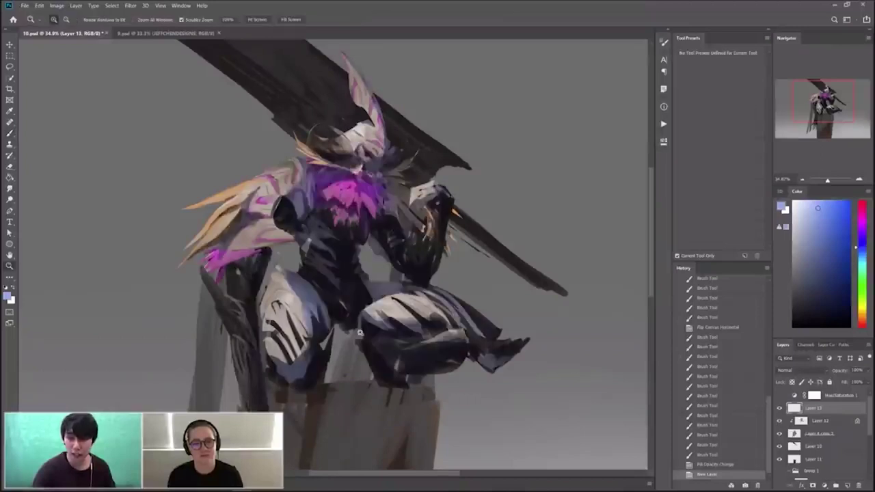
{"action": "left_click_drag", "start_coordinate": [346, 322], "coordinate": [382, 322]}
{"action": "key", "text": "b"}
{"action": "scroll", "coordinate": [287, 280], "scroll_direction": "up", "scroll_amount": 3}
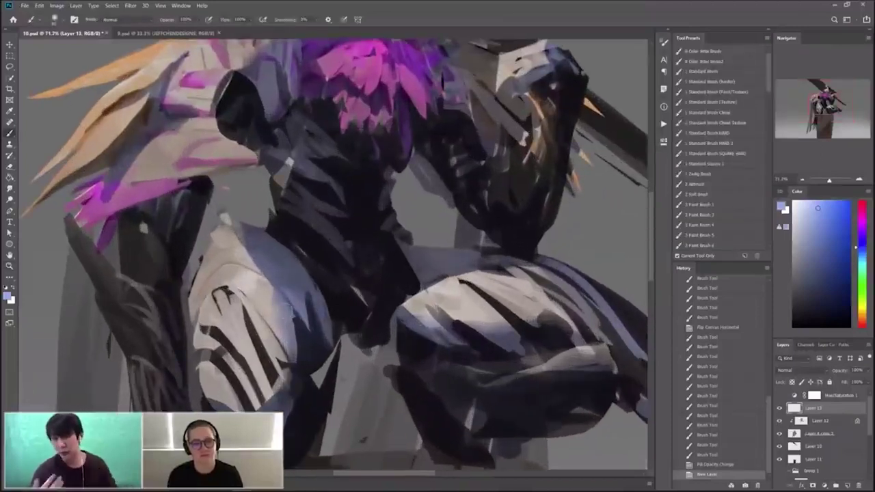
{"action": "key", "text": "z"}
{"action": "scroll", "coordinate": [316, 264], "scroll_direction": "down", "scroll_amount": 3}
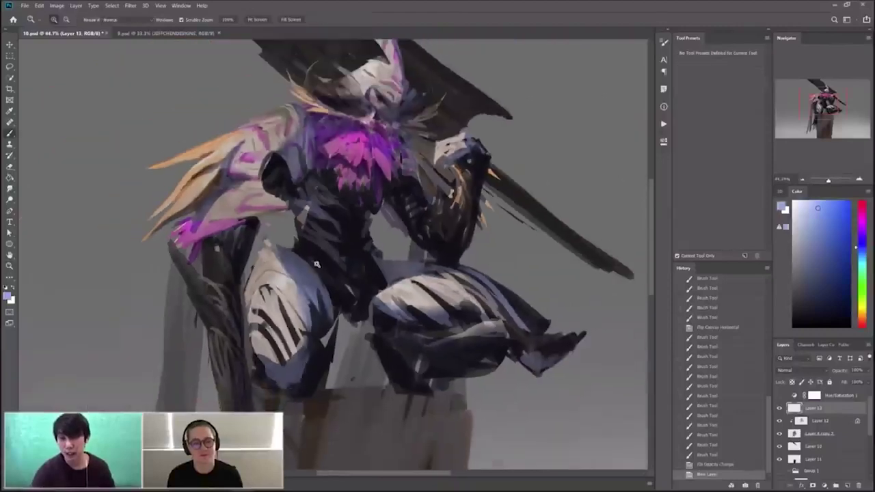
{"action": "scroll", "coordinate": [316, 263], "scroll_direction": "up", "scroll_amount": 1}
{"action": "key", "text": "b"}
{"action": "scroll", "coordinate": [316, 264], "scroll_direction": "up", "scroll_amount": 3}
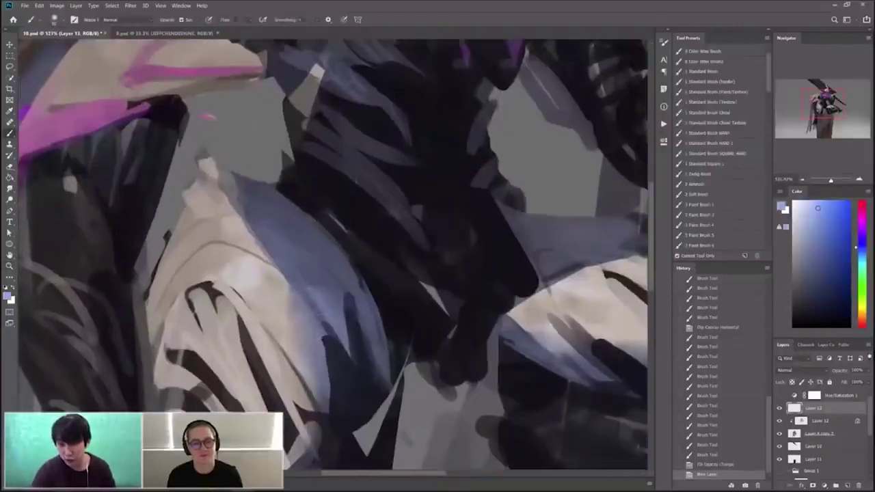
{"action": "key", "text": "z"}
{"action": "scroll", "coordinate": [374, 288], "scroll_direction": "down", "scroll_amount": 5}
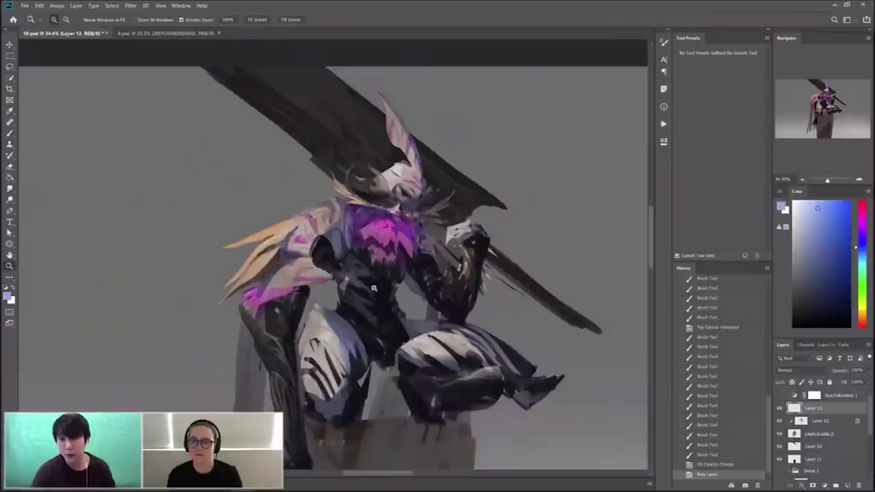
{"action": "left_click_drag", "start_coordinate": [374, 288], "coordinate": [403, 290]}
{"action": "key", "text": "b"}
{"action": "key", "text": "z"}
{"action": "left_click_drag", "start_coordinate": [432, 218], "coordinate": [403, 218]}
{"action": "left_click_drag", "start_coordinate": [567, 330], "coordinate": [596, 330]}
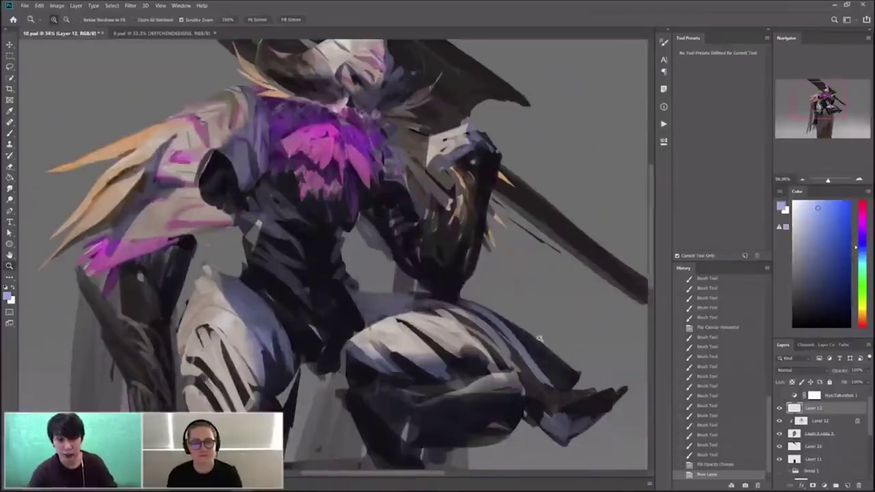
{"action": "scroll", "coordinate": [490, 138], "scroll_direction": "down", "scroll_amount": 5}
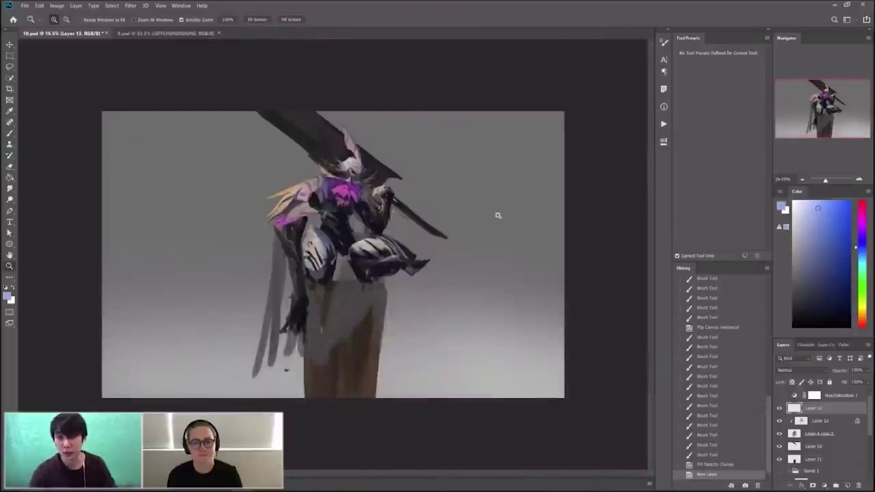
Paint small dark accents on Layer 13 under the mask's jaw where it meets the purple collar
{"action": "left_click_drag", "start_coordinate": [395, 201], "coordinate": [452, 201]}
{"action": "mouse_move", "coordinate": [418, 238]}
{"action": "left_mouse_down"}
{"action": "mouse_move", "coordinate": [419, 265]}
{"action": "mouse_move", "coordinate": [420, 255]}
{"action": "left_mouse_up"}
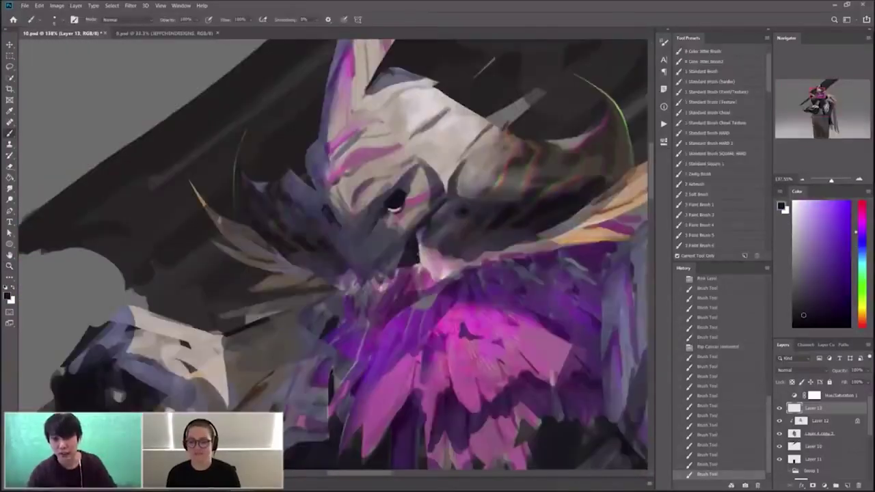
{"action": "left_click_drag", "start_coordinate": [420, 254], "coordinate": [431, 268]}
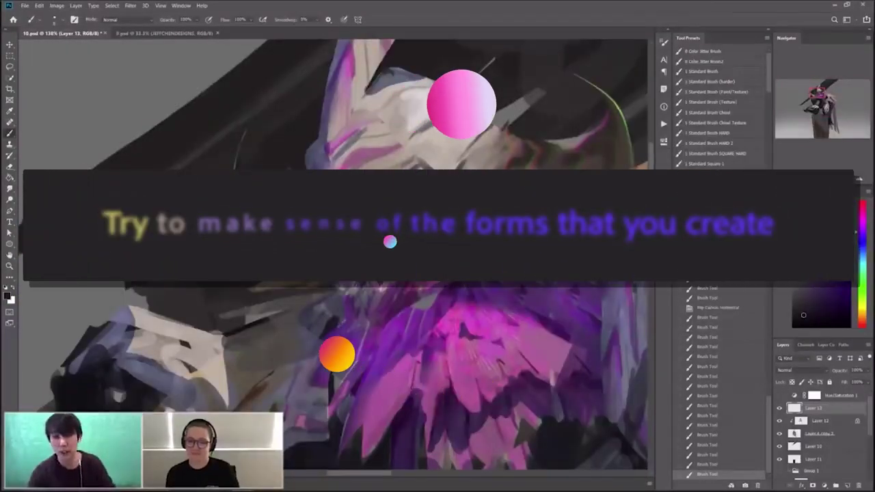
{"action": "left_click", "coordinate": [458, 269], "text": "alt"}
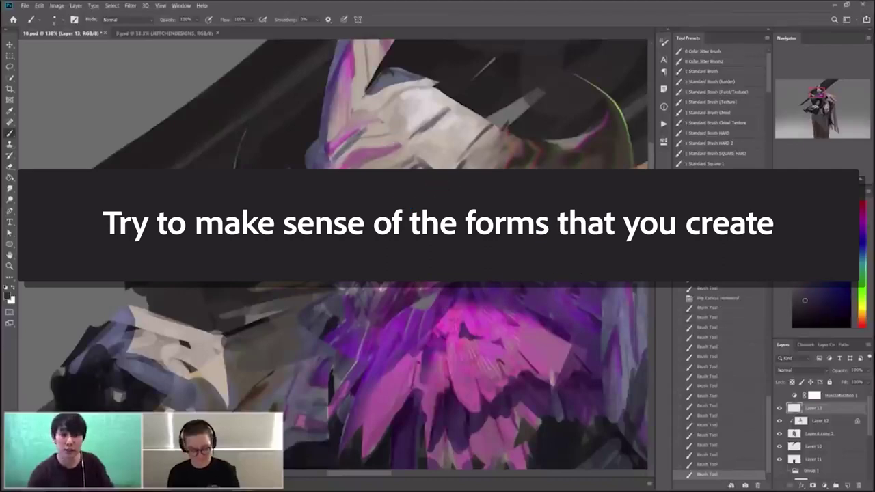
{"action": "key", "text": "z"}
{"action": "left_click_drag", "start_coordinate": [526, 268], "coordinate": [458, 268]}
{"action": "key", "text": "b"}
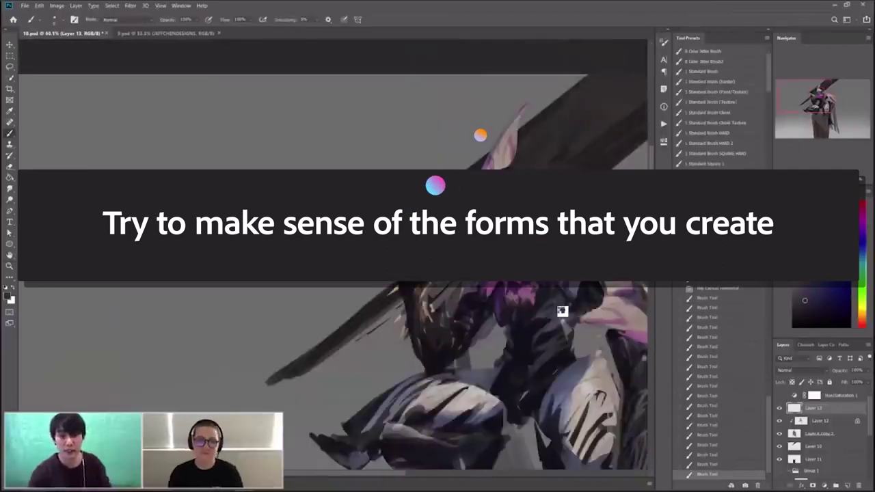
Flip the canvas horizontally and sample a tan-orange from the long shoulder spikes
{"action": "key", "text": "ctrl+shift+h"}
{"action": "left_click_drag", "start_coordinate": [551, 212], "coordinate": [336, 169]}
{"action": "scroll", "coordinate": [354, 179], "scroll_direction": "up", "scroll_amount": 3}
{"action": "left_click", "coordinate": [95, 279], "text": "alt"}
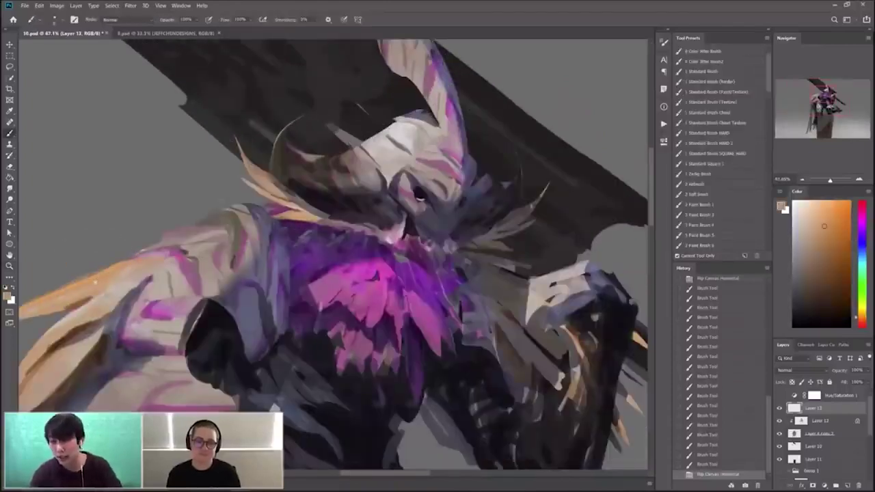
{"action": "left_click_drag", "start_coordinate": [326, 183], "coordinate": [347, 182]}
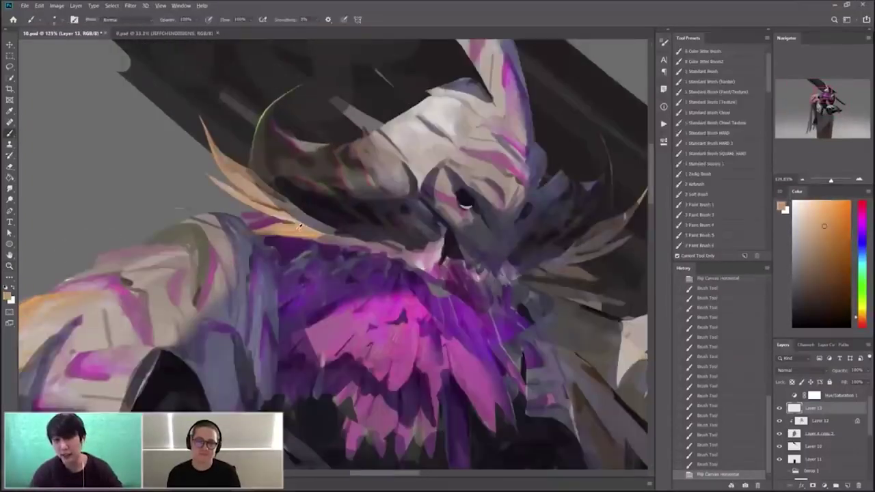
{"action": "left_click", "coordinate": [299, 227], "text": "alt"}
{"action": "left_click_drag", "start_coordinate": [317, 223], "coordinate": [333, 238]}
{"action": "key", "text": "ctrl+z"}
{"action": "left_click_drag", "start_coordinate": [311, 209], "coordinate": [338, 238]}
{"action": "key", "text": "ctrl+z"}
Paint a short stroke at the base of the orange tufts beside the mask, using a colour sampled there
{"action": "left_click", "coordinate": [317, 206], "text": "alt"}
{"action": "left_click_drag", "start_coordinate": [309, 203], "coordinate": [321, 220]}
Add narrow dark-purple feathers along the lower edge of the magenta chest ruff, and sample a near-black from the torso beside them
{"action": "key", "text": "z"}
{"action": "mouse_move", "coordinate": [351, 199]}
{"action": "left_mouse_down"}
{"action": "mouse_move", "coordinate": [321, 198]}
{"action": "mouse_move", "coordinate": [378, 191]}
{"action": "left_mouse_up"}
{"action": "key", "text": "z"}
{"action": "mouse_move", "coordinate": [430, 223]}
{"action": "left_mouse_down"}
{"action": "mouse_move", "coordinate": [403, 209]}
{"action": "mouse_move", "coordinate": [456, 209]}
{"action": "left_mouse_up"}
{"action": "left_click", "coordinate": [381, 316], "text": "alt"}
{"action": "left_click_drag", "start_coordinate": [381, 316], "coordinate": [369, 328]}
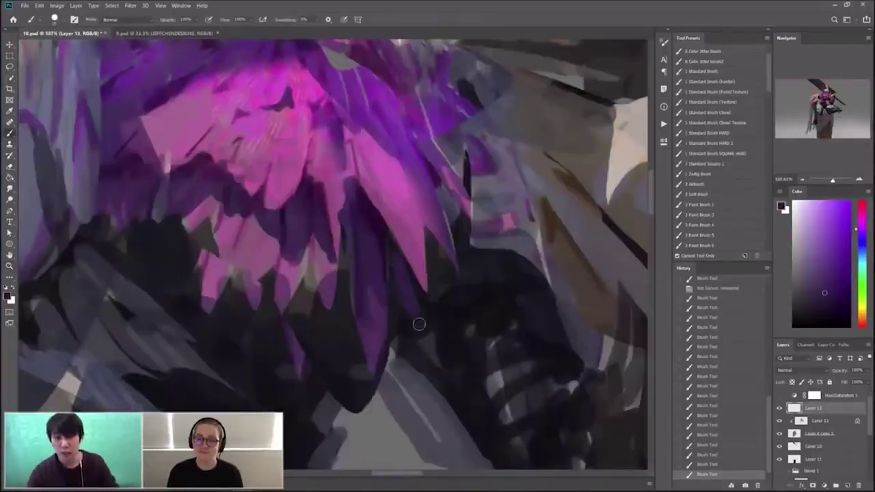
{"action": "left_click_drag", "start_coordinate": [417, 324], "coordinate": [424, 334]}
{"action": "left_click", "coordinate": [453, 266]}
{"action": "mouse_move", "coordinate": [444, 283]}
{"action": "left_mouse_down"}
{"action": "mouse_move", "coordinate": [433, 250]}
{"action": "mouse_move", "coordinate": [465, 320]}
{"action": "left_mouse_up"}
{"action": "mouse_move", "coordinate": [439, 246]}
{"action": "left_mouse_down"}
{"action": "mouse_move", "coordinate": [456, 318]}
{"action": "mouse_move", "coordinate": [453, 306]}
{"action": "left_mouse_up"}
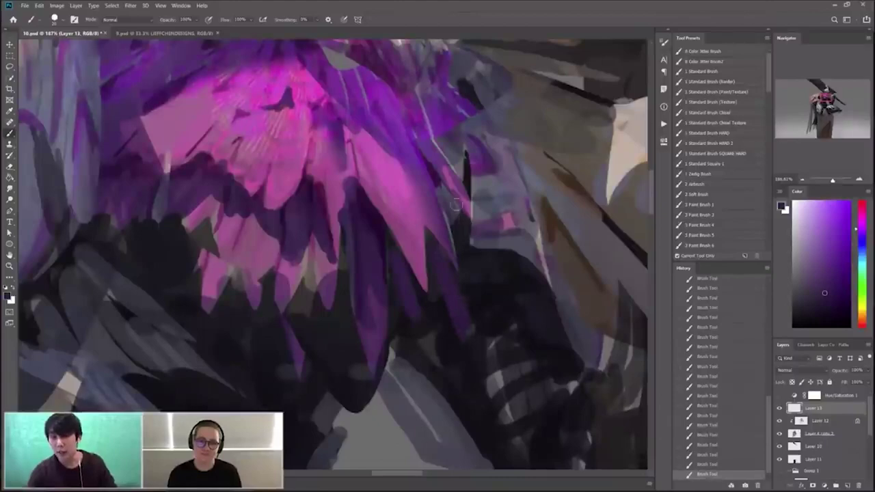
{"action": "key", "text": "z"}
{"action": "scroll", "coordinate": [455, 218], "scroll_direction": "down", "scroll_amount": 2}
{"action": "key", "text": "b"}
{"action": "left_click", "coordinate": [478, 269], "text": "alt"}
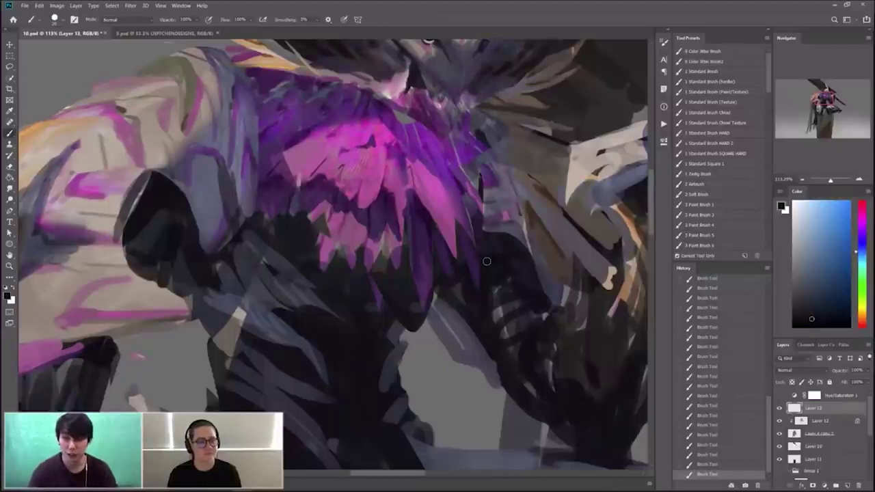
Examine the whole seated figure, then check the shoulder armour, torso and legs at closer range
{"action": "key", "text": "z"}
{"action": "scroll", "coordinate": [487, 260], "scroll_direction": "down", "scroll_amount": 5}
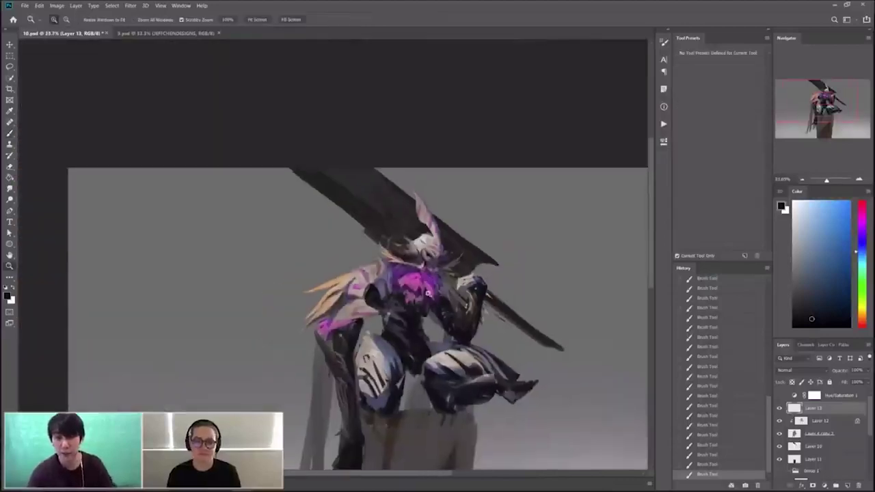
{"action": "scroll", "coordinate": [441, 302], "scroll_direction": "up", "scroll_amount": 1}
{"action": "scroll", "coordinate": [441, 302], "scroll_direction": "up", "scroll_amount": 2}
{"action": "scroll", "coordinate": [387, 388], "scroll_direction": "down", "scroll_amount": 3}
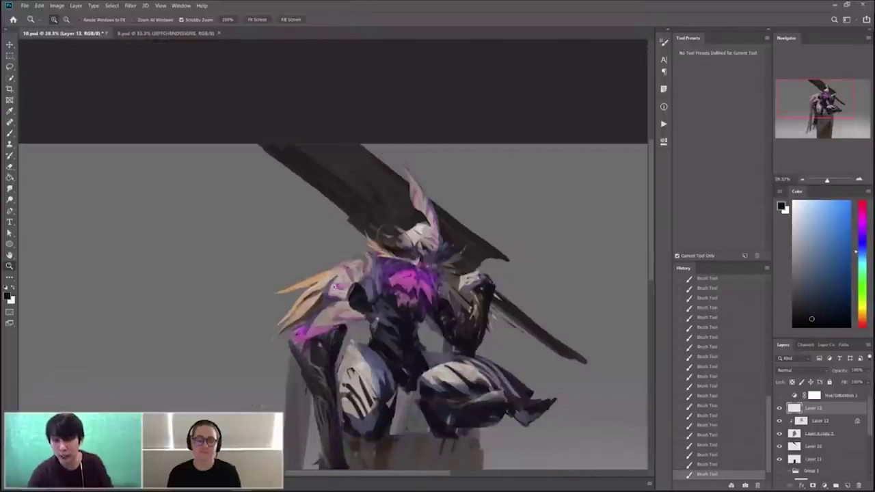
{"action": "scroll", "coordinate": [335, 287], "scroll_direction": "up", "scroll_amount": 3}
{"action": "left_click_drag", "start_coordinate": [652, 221], "coordinate": [651, 249]}
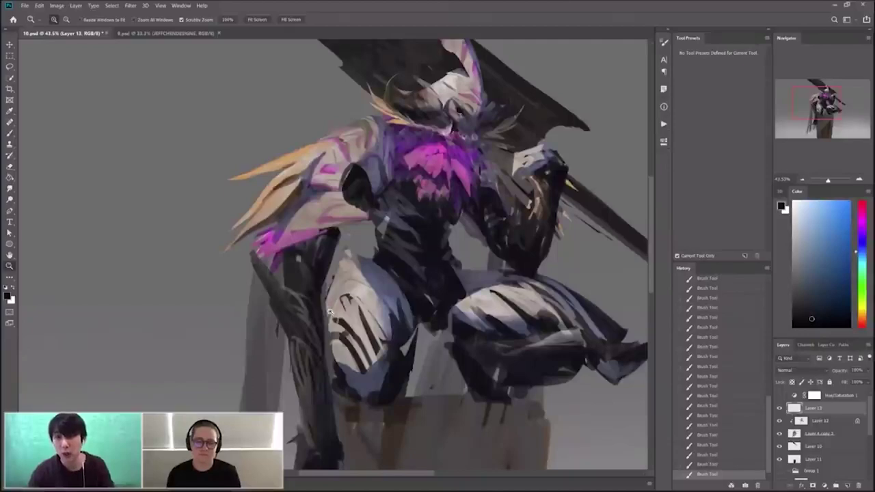
Examine the whole figure and its mask, then hide Layer 10 and show it again
{"action": "scroll", "coordinate": [432, 112], "scroll_direction": "down", "scroll_amount": 3}
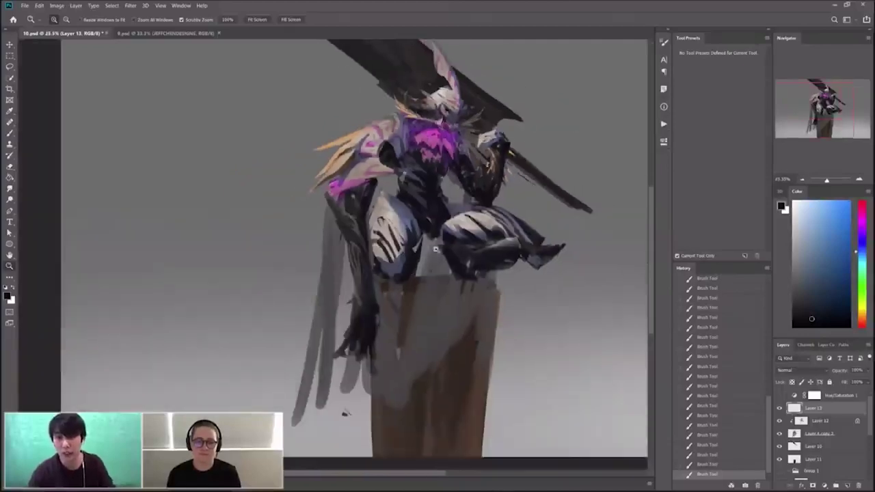
{"action": "scroll", "coordinate": [429, 228], "scroll_direction": "up", "scroll_amount": 4}
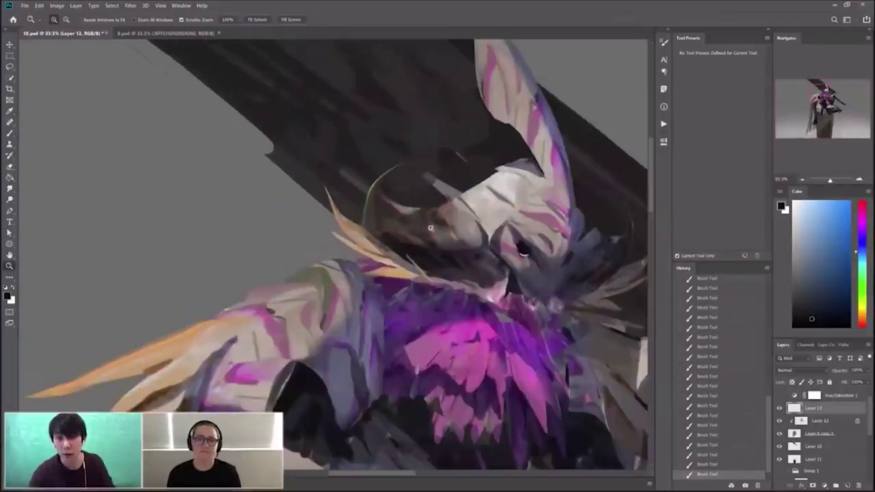
{"action": "scroll", "coordinate": [430, 228], "scroll_direction": "down", "scroll_amount": 4}
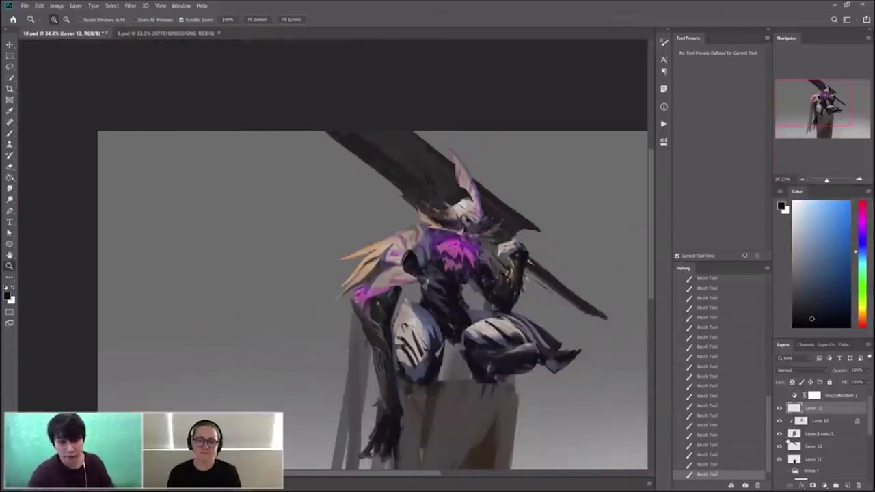
{"action": "left_click", "coordinate": [779, 445]}
{"action": "left_click", "coordinate": [780, 446]}
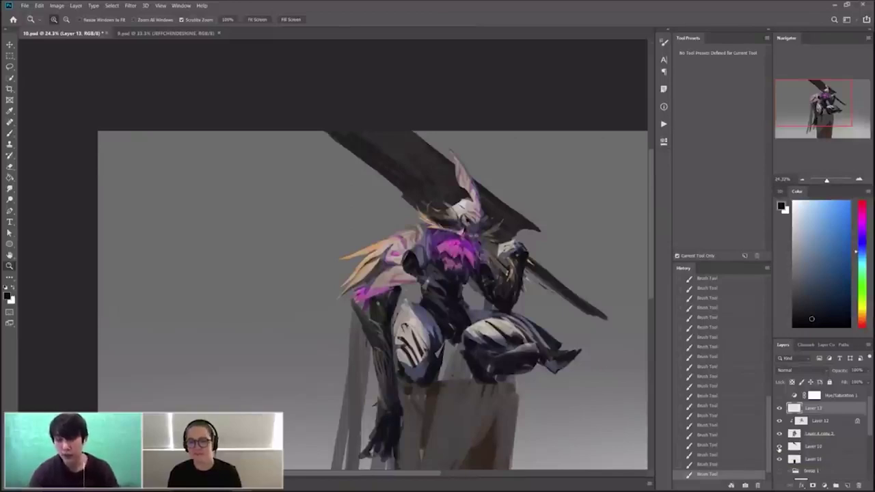
Flip the canvas horizontally and brush short dark grey-violet strokes around the brow above the mask's near eye, using a colour sampled there
{"action": "key", "text": "ctrl+shift+h"}
{"action": "mouse_move", "coordinate": [376, 215]}
{"action": "left_mouse_down"}
{"action": "mouse_move", "coordinate": [387, 228]}
{"action": "mouse_move", "coordinate": [424, 228]}
{"action": "left_mouse_up"}
{"action": "key", "text": "b"}
{"action": "left_click", "coordinate": [367, 234], "text": "alt"}
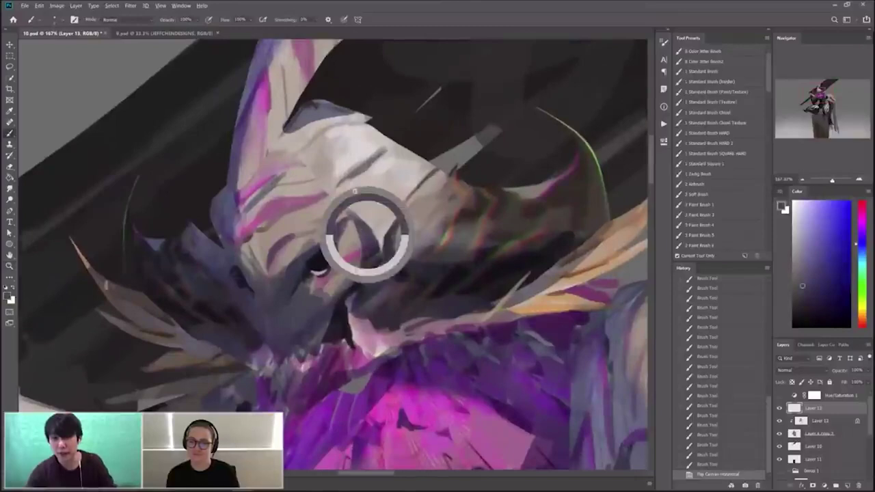
{"action": "left_click_drag", "start_coordinate": [354, 208], "coordinate": [368, 231]}
{"action": "left_click_drag", "start_coordinate": [365, 214], "coordinate": [372, 228]}
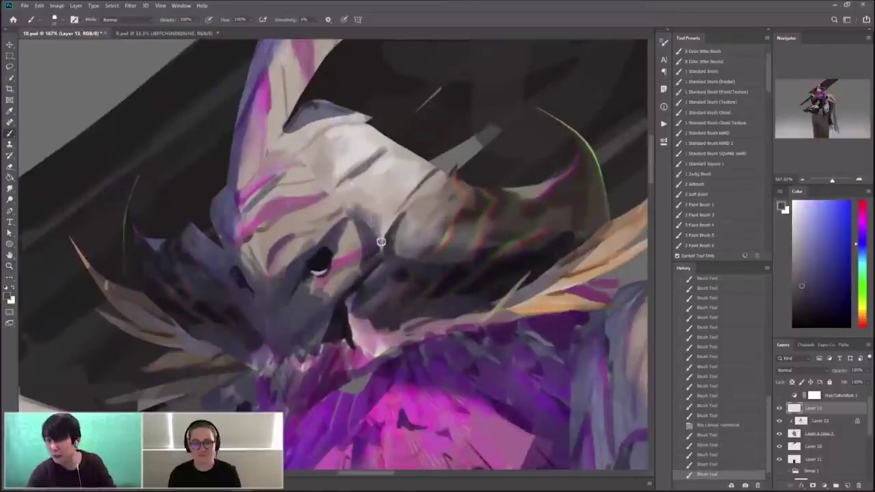
{"action": "left_click_drag", "start_coordinate": [381, 241], "coordinate": [403, 211]}
Brush thin dark strokes from the mask's far eye down along the cheek, using colours sampled from the eye and face
{"action": "key", "text": "z"}
{"action": "left_click_drag", "start_coordinate": [444, 169], "coordinate": [435, 143]}
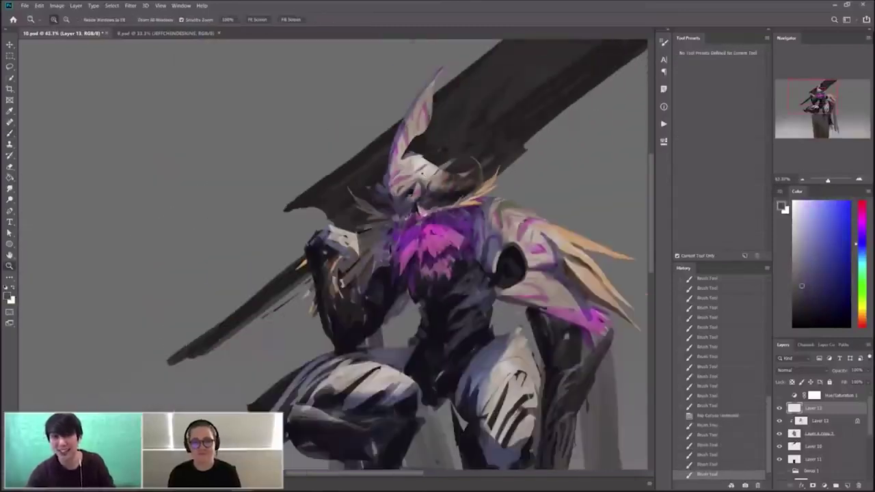
{"action": "left_click_drag", "start_coordinate": [419, 196], "coordinate": [478, 197]}
{"action": "key", "text": "b"}
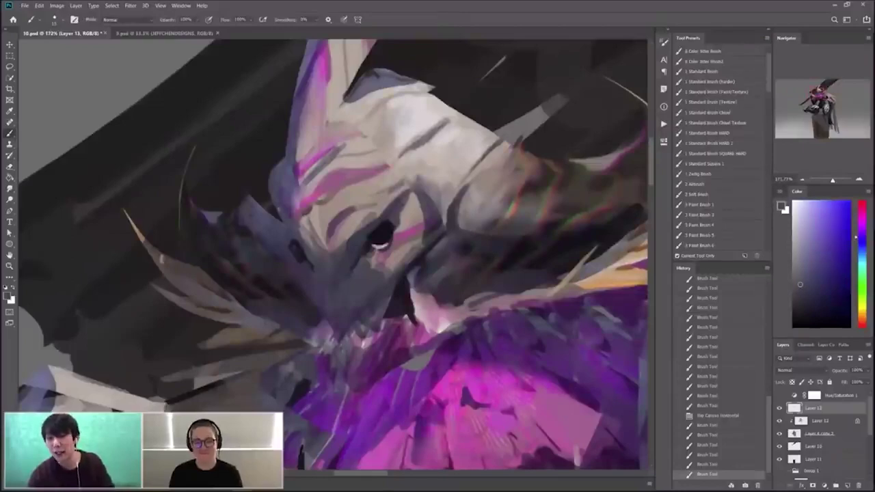
{"action": "left_click", "coordinate": [298, 248], "text": "alt"}
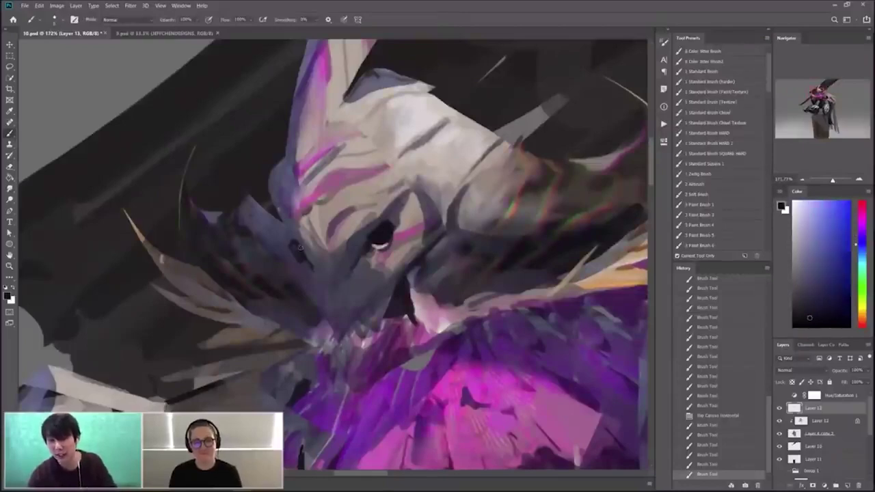
{"action": "left_click_drag", "start_coordinate": [293, 244], "coordinate": [319, 283]}
{"action": "left_click_drag", "start_coordinate": [316, 277], "coordinate": [322, 294]}
{"action": "left_click", "coordinate": [319, 268], "text": "alt"}
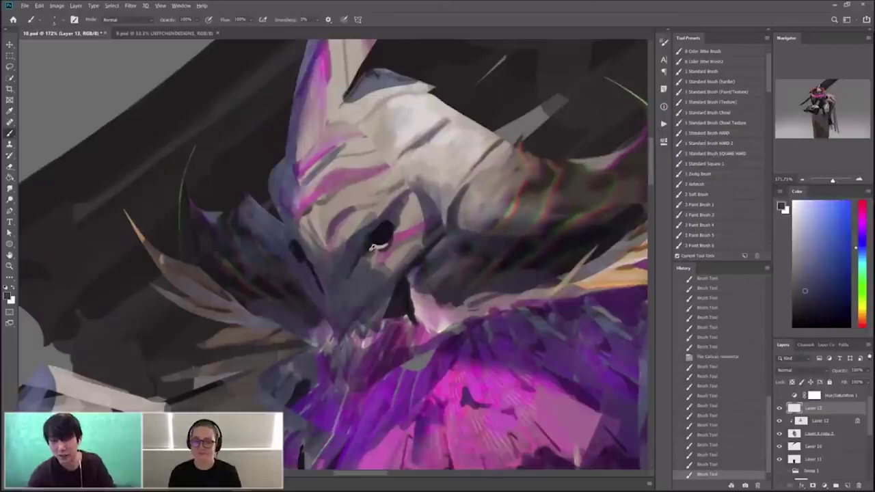
{"action": "left_click", "coordinate": [373, 243], "text": "alt"}
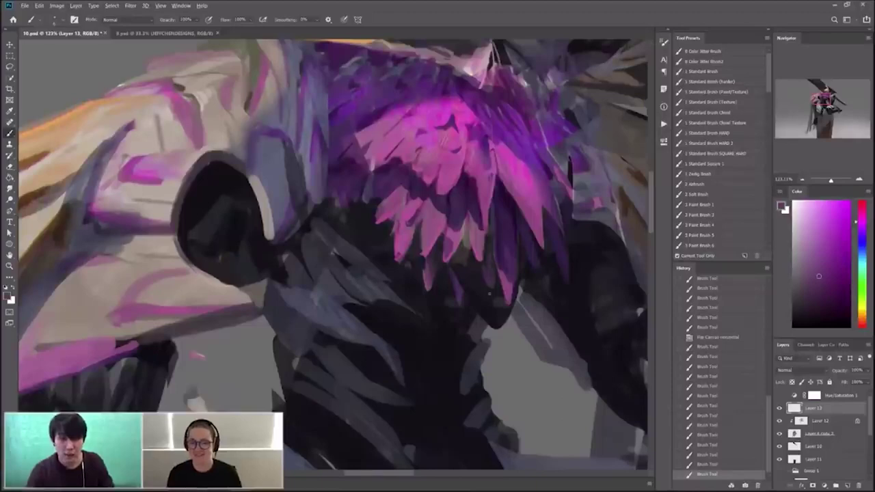
Sample a near-black below the chest ruff and look through the available brush presets
{"action": "left_click", "coordinate": [492, 280], "text": "alt"}
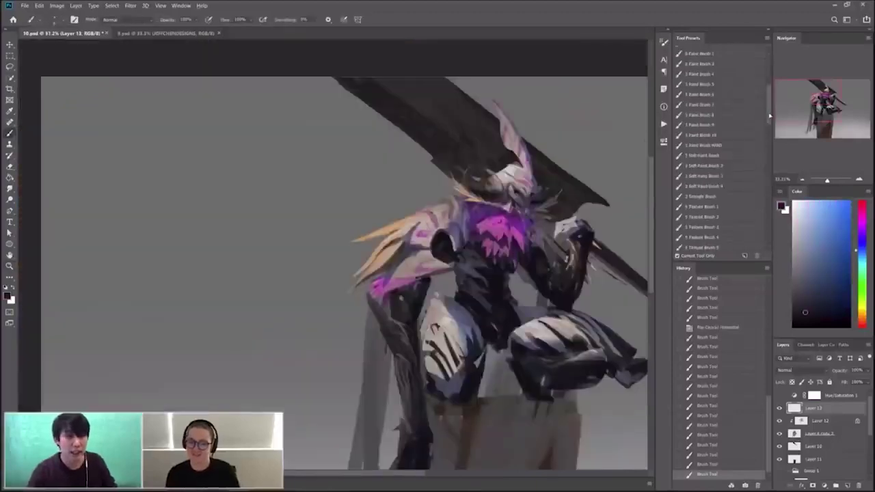
{"action": "right_click", "coordinate": [440, 248]}
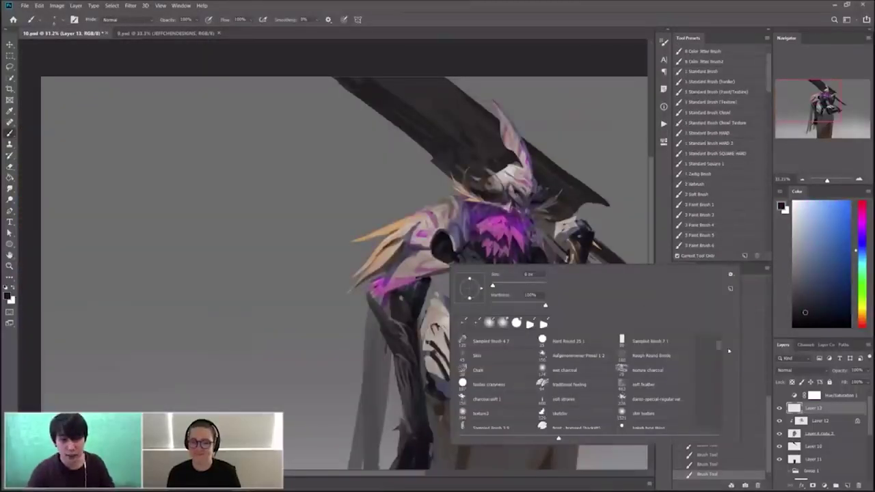
{"action": "mouse_move", "coordinate": [719, 346]}
{"action": "left_mouse_down"}
{"action": "mouse_move", "coordinate": [720, 394]}
{"action": "mouse_move", "coordinate": [719, 346]}
{"action": "left_mouse_up"}
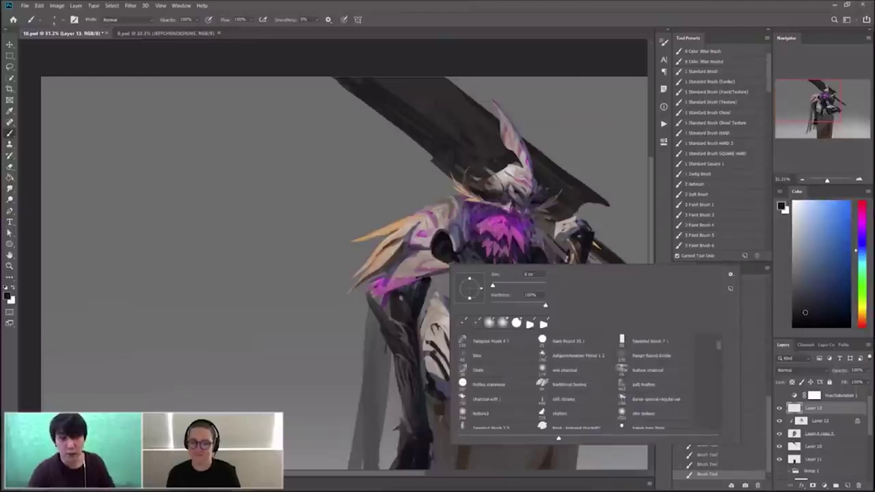
{"action": "left_click", "coordinate": [610, 50]}
{"action": "key", "text": "z"}
{"action": "mouse_move", "coordinate": [568, 228]}
{"action": "left_mouse_down"}
{"action": "mouse_move", "coordinate": [615, 230]}
{"action": "mouse_move", "coordinate": [561, 235]}
{"action": "left_mouse_up"}
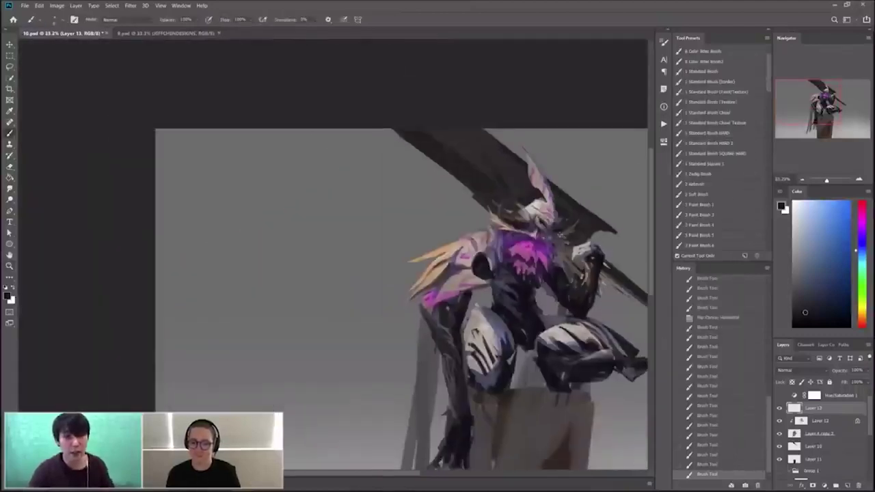
Paint a curved near-black test stroke with a hard-edged brush on the empty background beside the figure
{"action": "scroll", "coordinate": [412, 248], "scroll_direction": "up", "scroll_amount": 2}
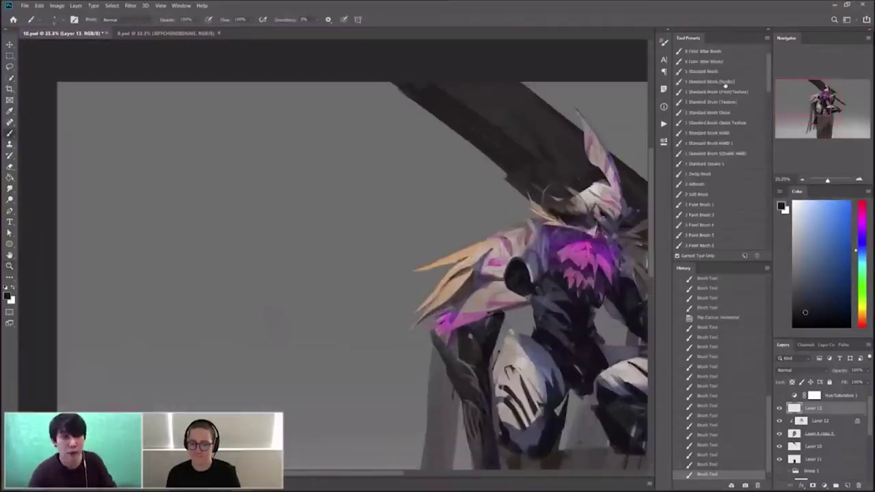
{"action": "scroll", "coordinate": [255, 207], "scroll_direction": "up", "scroll_amount": 2}
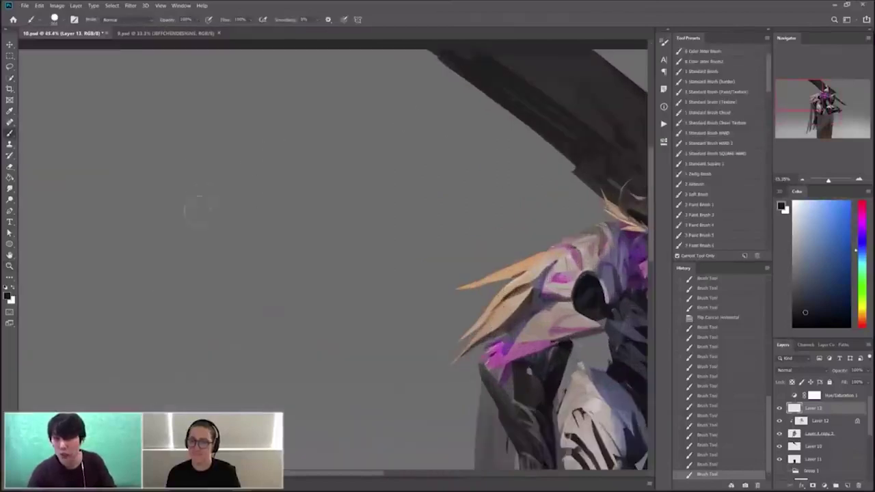
{"action": "left_click_drag", "start_coordinate": [152, 292], "coordinate": [267, 164]}
{"action": "scroll", "coordinate": [307, 305], "scroll_direction": "down", "scroll_amount": 3}
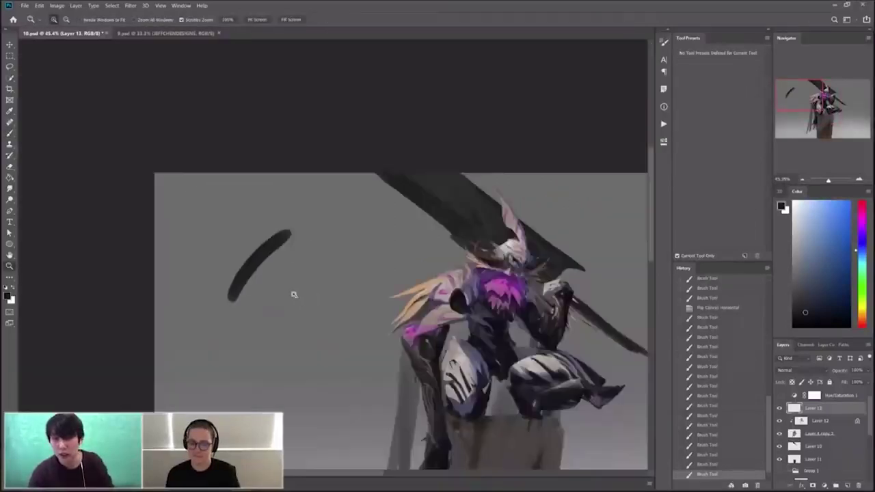
{"action": "scroll", "coordinate": [294, 293], "scroll_direction": "up", "scroll_amount": 3}
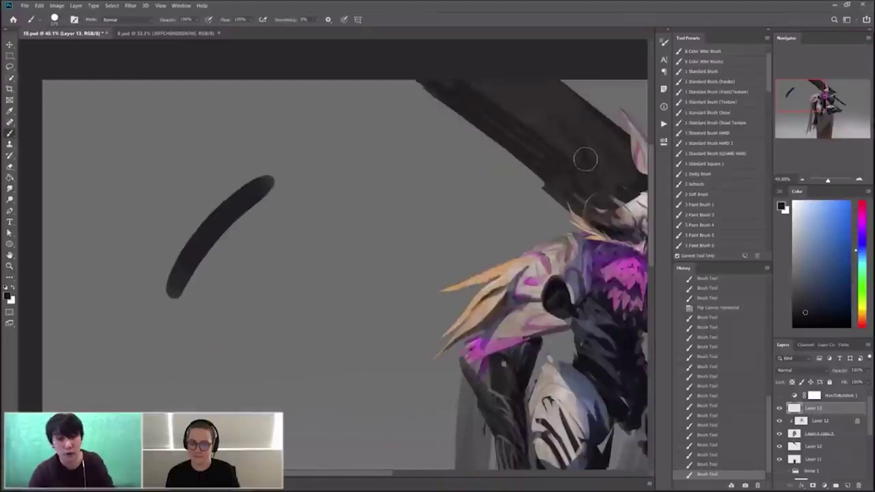
Paint a second test stroke beside the first with the Standard Brush preset and inspect its edge up close
{"action": "left_click", "coordinate": [718, 71]}
{"action": "mouse_move", "coordinate": [320, 180]}
{"action": "left_mouse_down"}
{"action": "mouse_move", "coordinate": [230, 285]}
{"action": "mouse_move", "coordinate": [231, 349]}
{"action": "left_mouse_up"}
{"action": "scroll", "coordinate": [356, 192], "scroll_direction": "up", "scroll_amount": 3}
{"action": "scroll", "coordinate": [379, 239], "scroll_direction": "down", "scroll_amount": 4}
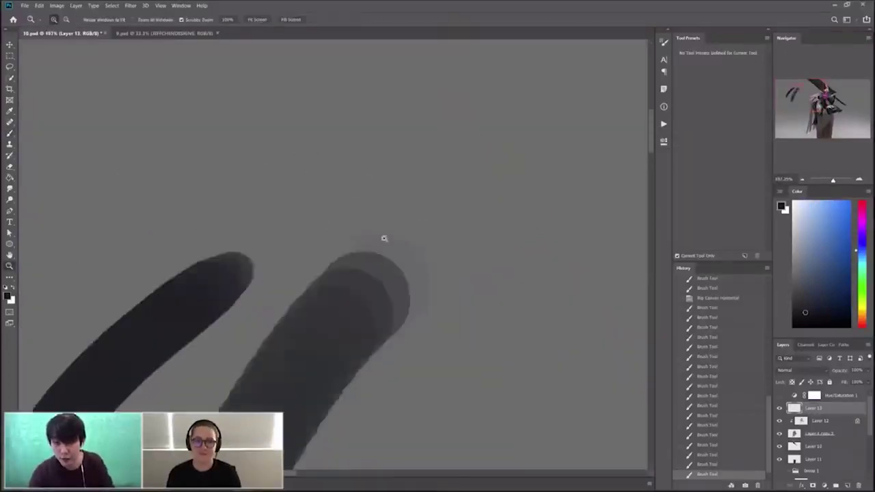
Paint a third test stroke with the Soft Brush preset beside the other two and compare all three
{"action": "left_click", "coordinate": [707, 195]}
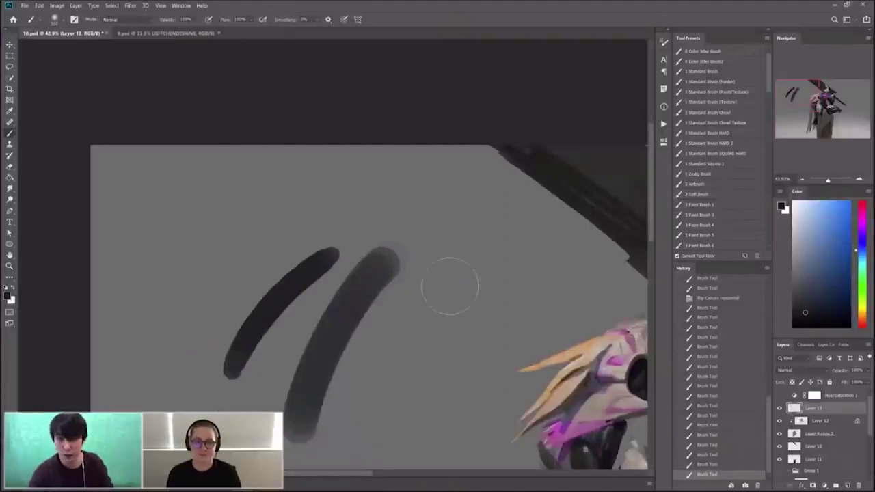
{"action": "left_click_drag", "start_coordinate": [449, 287], "coordinate": [389, 447]}
{"action": "key", "text": "z"}
{"action": "mouse_move", "coordinate": [459, 272]}
{"action": "left_mouse_down"}
{"action": "mouse_move", "coordinate": [441, 254]}
{"action": "mouse_move", "coordinate": [406, 265]}
{"action": "left_mouse_up"}
{"action": "scroll", "coordinate": [356, 246], "scroll_direction": "up", "scroll_amount": 3}
{"action": "key", "text": "b"}
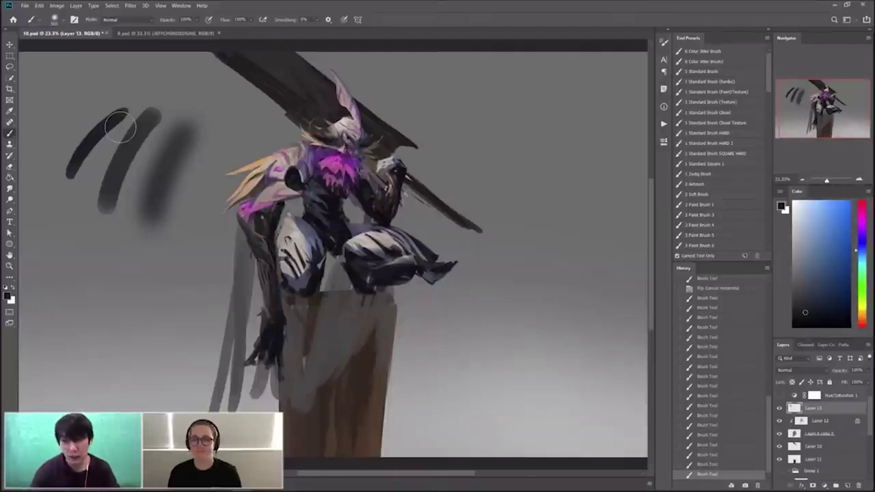
Undo the three brush test strokes on the background
{"action": "key", "text": "ctrl+z"}
{"action": "key", "text": "ctrl+z"}
{"action": "key", "text": "ctrl+z"}
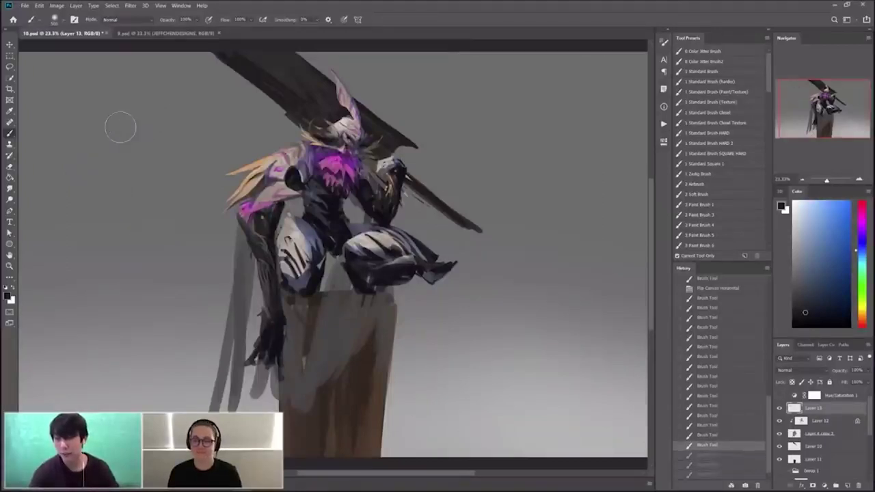
Dab dark blue-grey, sampled from the torso feathers, onto the area between the shoulder armour and the chest ruff
{"action": "key", "text": "z"}
{"action": "mouse_move", "coordinate": [307, 158]}
{"action": "left_mouse_down"}
{"action": "mouse_move", "coordinate": [384, 222]}
{"action": "mouse_move", "coordinate": [453, 258]}
{"action": "mouse_move", "coordinate": [547, 273]}
{"action": "left_mouse_up"}
{"action": "key", "text": "b"}
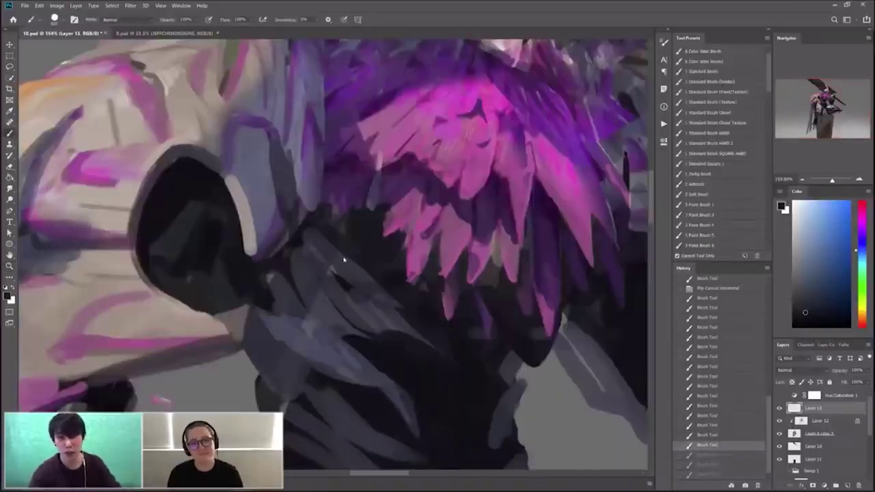
{"action": "left_click", "coordinate": [312, 318], "text": "alt"}
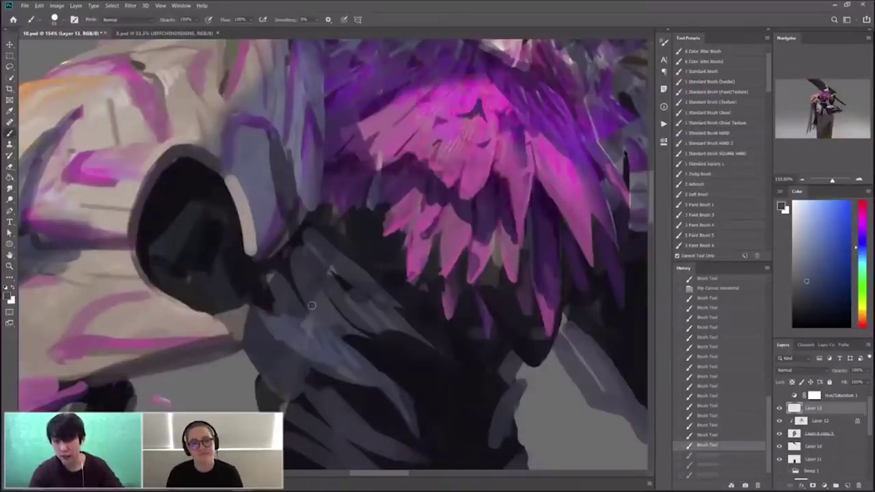
{"action": "left_click", "coordinate": [311, 306]}
Paint a dark-purple gap between the pale pink feathers at the ruff's shoulder side, and sample the feathers' pink
{"action": "left_click", "coordinate": [292, 282], "text": "alt"}
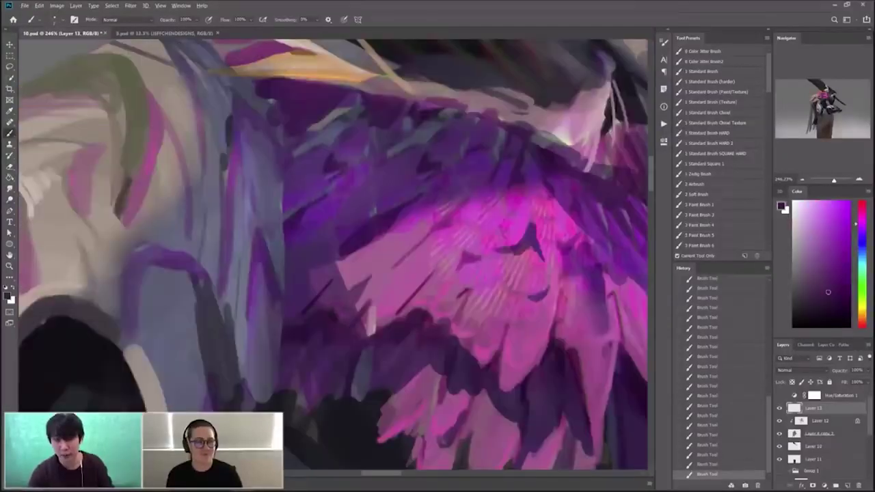
{"action": "left_click_drag", "start_coordinate": [358, 308], "coordinate": [390, 282]}
{"action": "left_click", "coordinate": [340, 324], "text": "alt"}
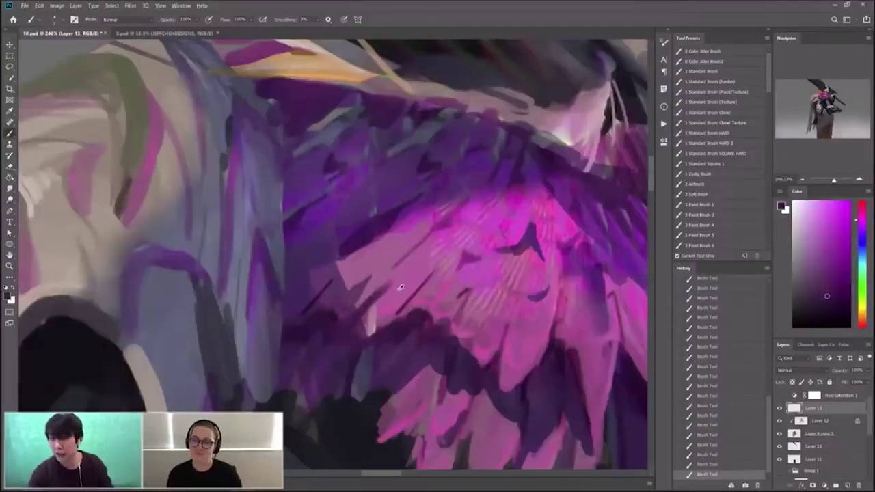
{"action": "left_click", "coordinate": [399, 287], "text": "alt"}
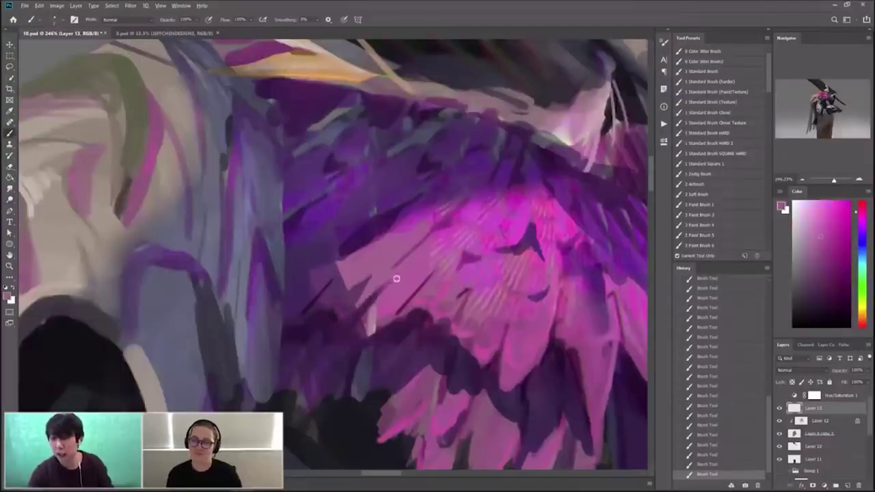
Cover the pale streak at the pink feather's tip with sampled pink and trim its lower edge in dark purple
{"action": "left_click", "coordinate": [385, 314], "text": "alt"}
{"action": "left_click_drag", "start_coordinate": [376, 309], "coordinate": [371, 325]}
{"action": "left_click", "coordinate": [387, 316], "text": "alt"}
{"action": "left_click", "coordinate": [387, 336], "text": "alt"}
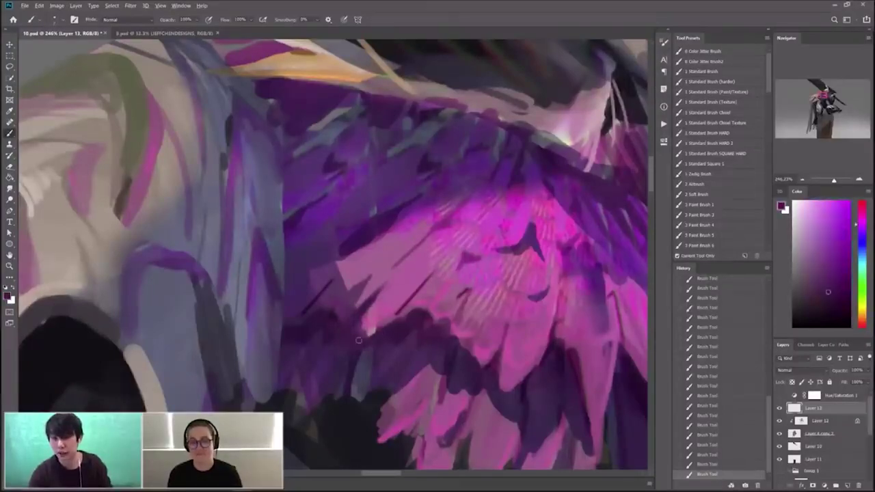
{"action": "left_click_drag", "start_coordinate": [368, 340], "coordinate": [389, 325]}
Deepen the shadow beneath the upper pink ruff feathers with a darker sampled purple, and check the whole figure
{"action": "key", "text": "z"}
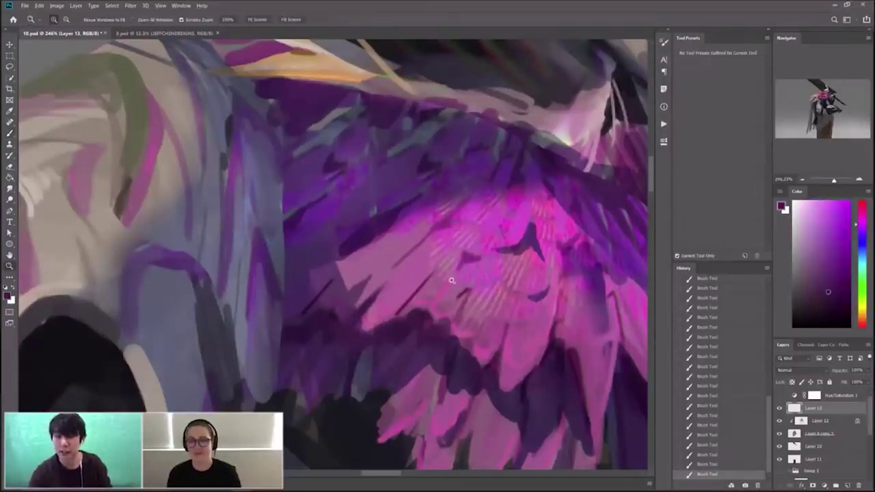
{"action": "left_click_drag", "start_coordinate": [451, 279], "coordinate": [514, 348]}
{"action": "scroll", "coordinate": [512, 348], "scroll_direction": "up", "scroll_amount": 4}
{"action": "key", "text": "b"}
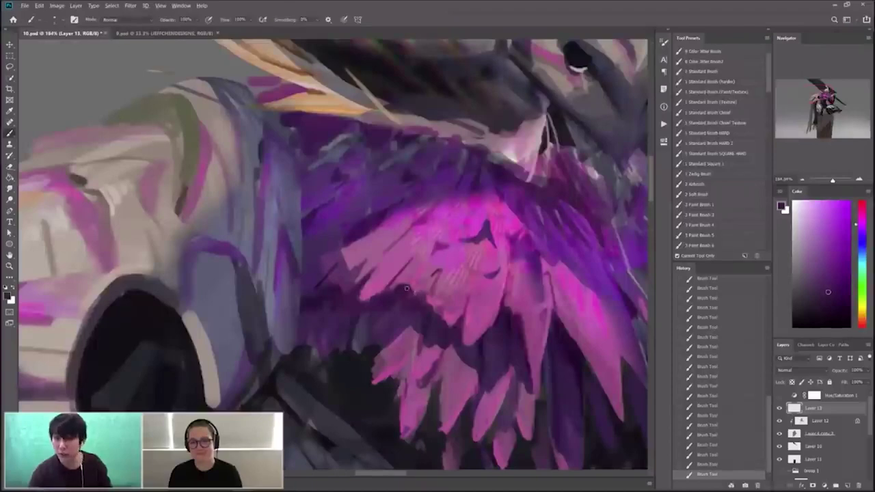
{"action": "left_click", "coordinate": [405, 289], "text": "alt"}
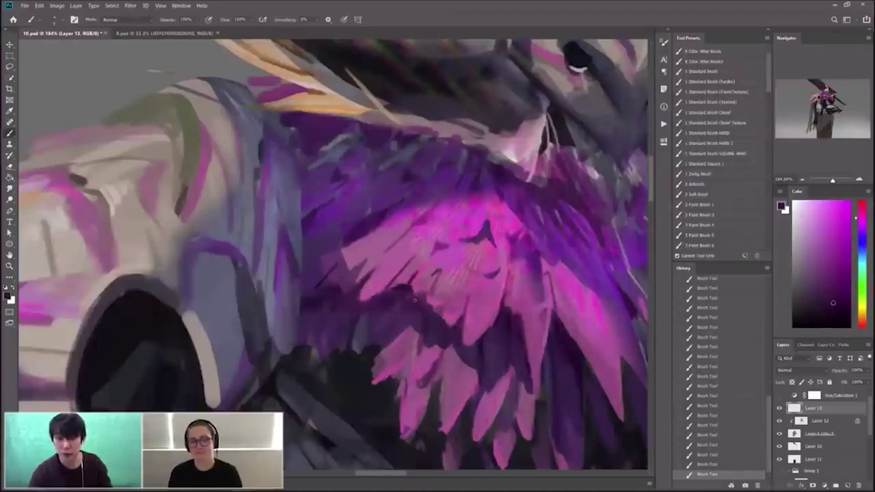
{"action": "left_click", "coordinate": [417, 282], "text": "alt"}
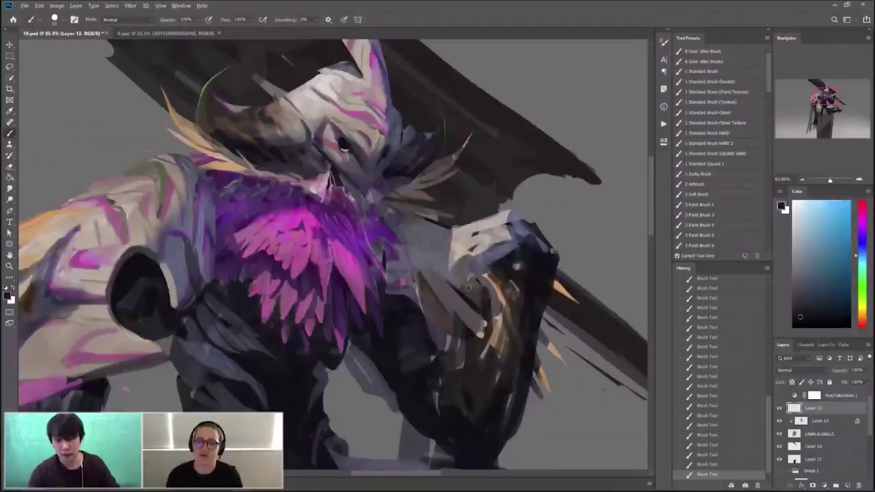
{"action": "scroll", "coordinate": [468, 289], "scroll_direction": "down", "scroll_amount": 5}
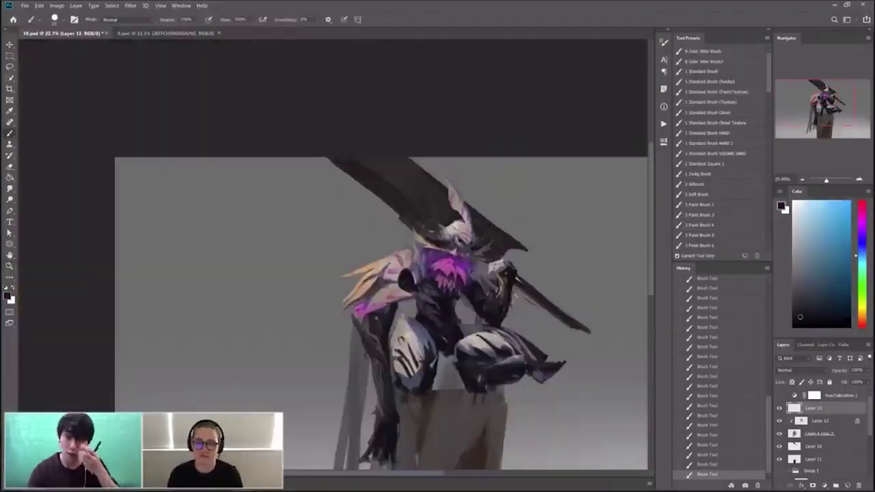
{"action": "scroll", "coordinate": [527, 311], "scroll_direction": "up", "scroll_amount": 3}
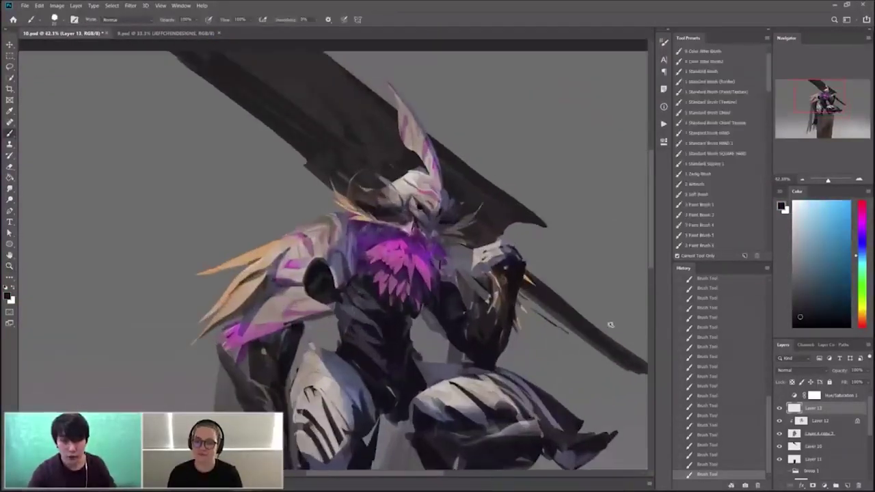
Compare the head, chest ruff and whole figure with and without the Layer 13 paintover, up close and on the full canvas
{"action": "left_click_drag", "start_coordinate": [435, 248], "coordinate": [478, 251]}
{"action": "left_click_drag", "start_coordinate": [417, 259], "coordinate": [383, 261]}
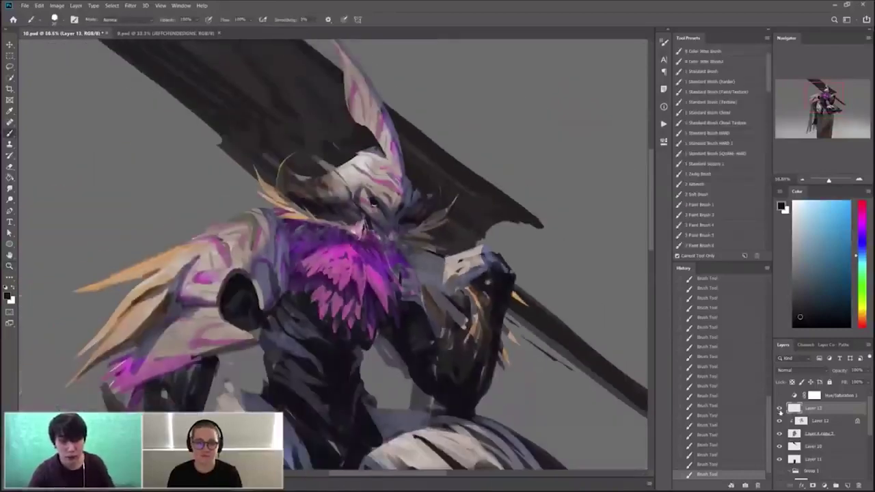
{"action": "left_click", "coordinate": [779, 408]}
{"action": "left_click", "coordinate": [780, 408]}
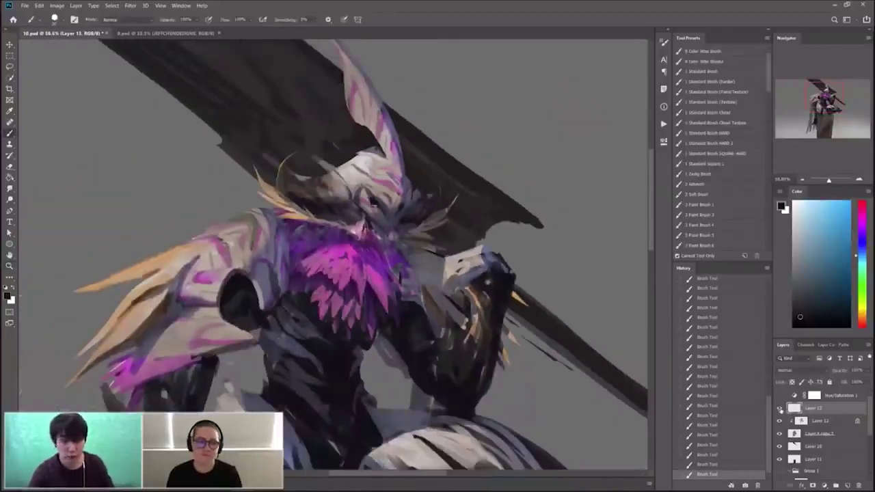
{"action": "left_click", "coordinate": [780, 409]}
{"action": "left_click", "coordinate": [779, 409]}
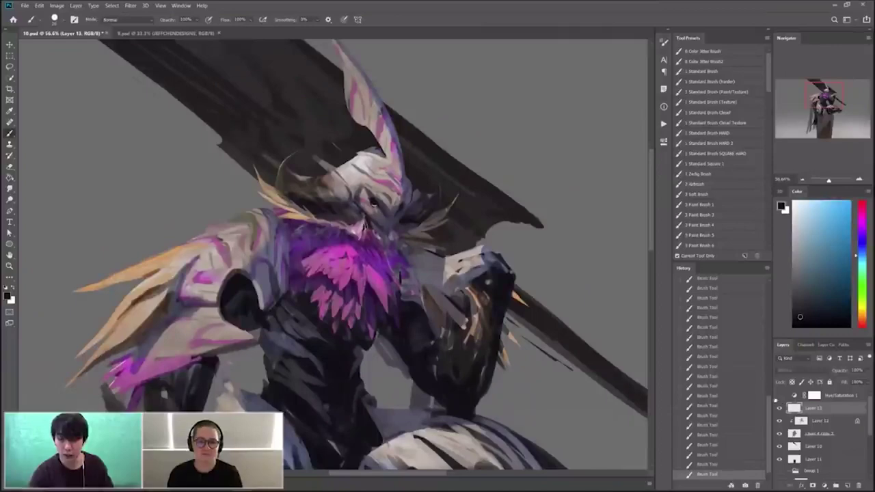
{"action": "key", "text": "z"}
{"action": "left_click", "coordinate": [310, 256]}
{"action": "left_click", "coordinate": [302, 274], "text": "alt"}
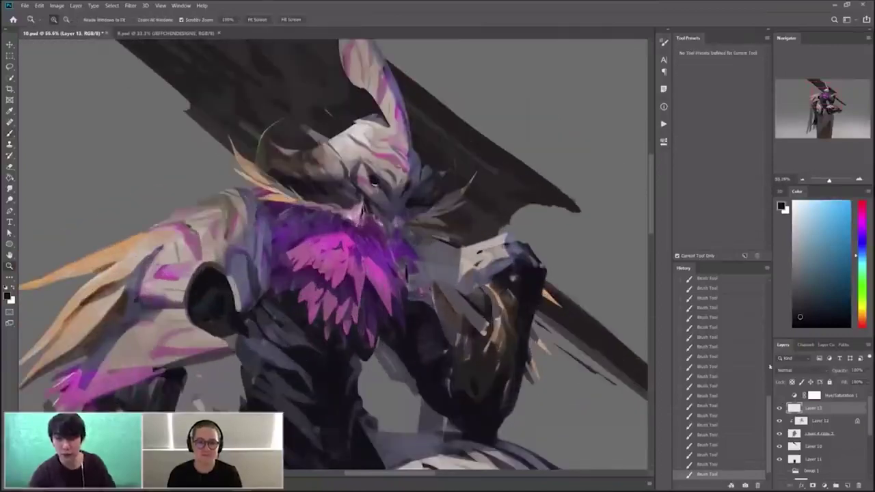
{"action": "key", "text": "b"}
{"action": "left_click", "coordinate": [780, 409]}
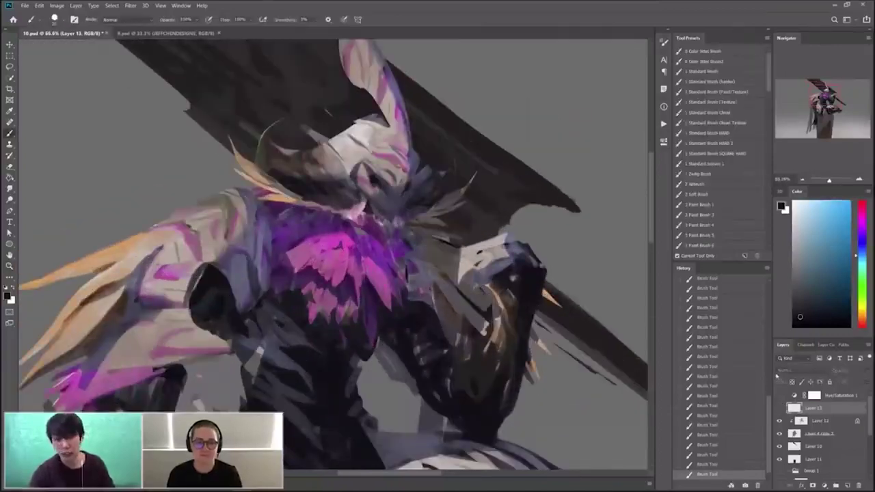
{"action": "left_click", "coordinate": [779, 409]}
{"action": "left_click", "coordinate": [780, 409]}
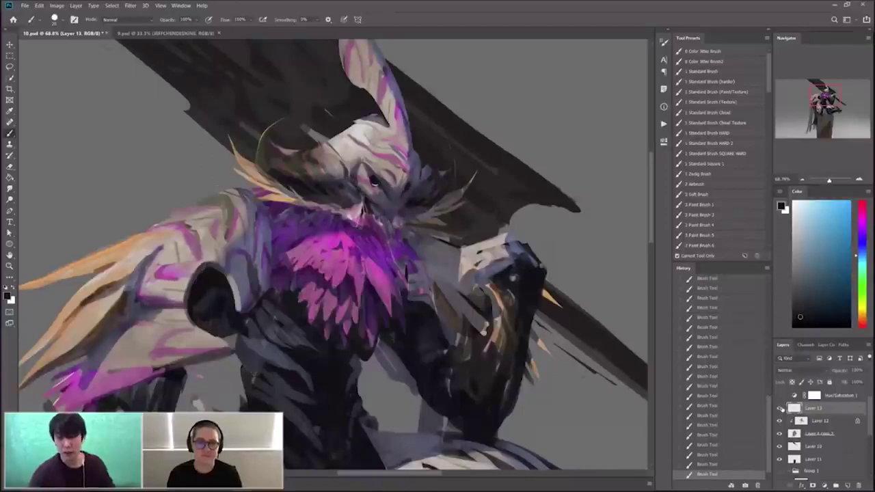
{"action": "left_click", "coordinate": [780, 409]}
{"action": "left_click", "coordinate": [780, 409]}
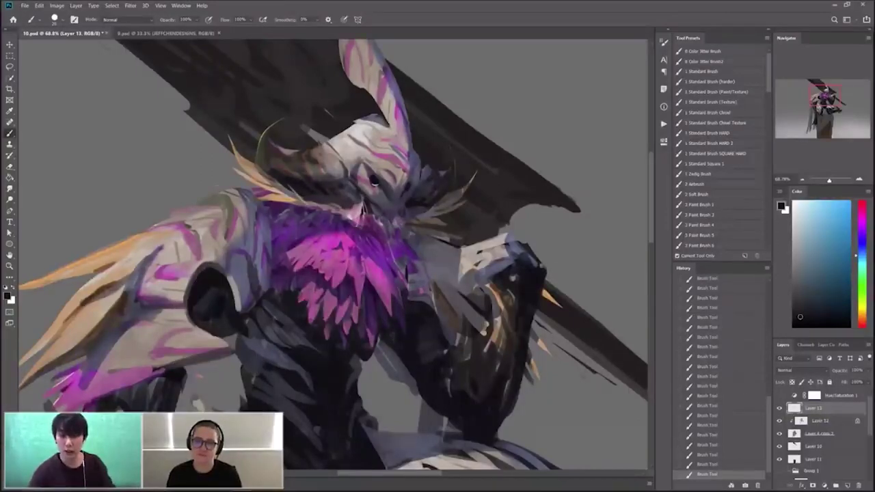
{"action": "key", "text": "z"}
{"action": "left_click_drag", "start_coordinate": [470, 247], "coordinate": [383, 248]}
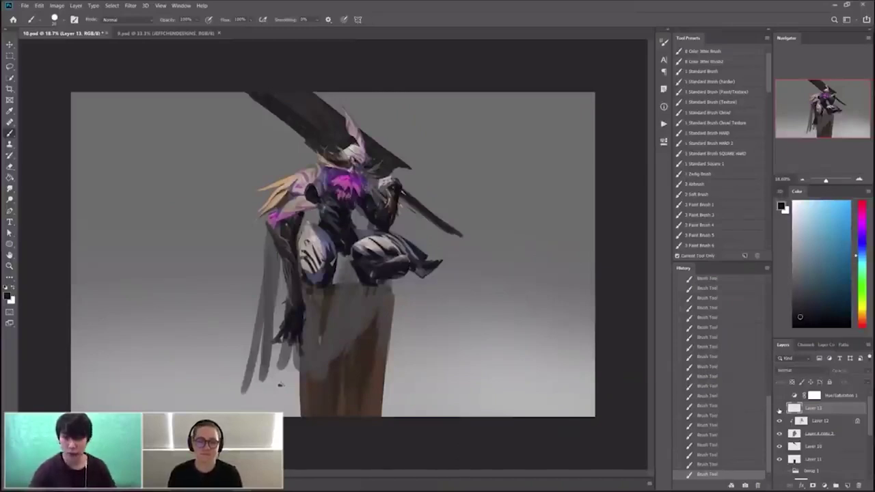
{"action": "key", "text": "z"}
{"action": "left_click_drag", "start_coordinate": [349, 141], "coordinate": [417, 141]}
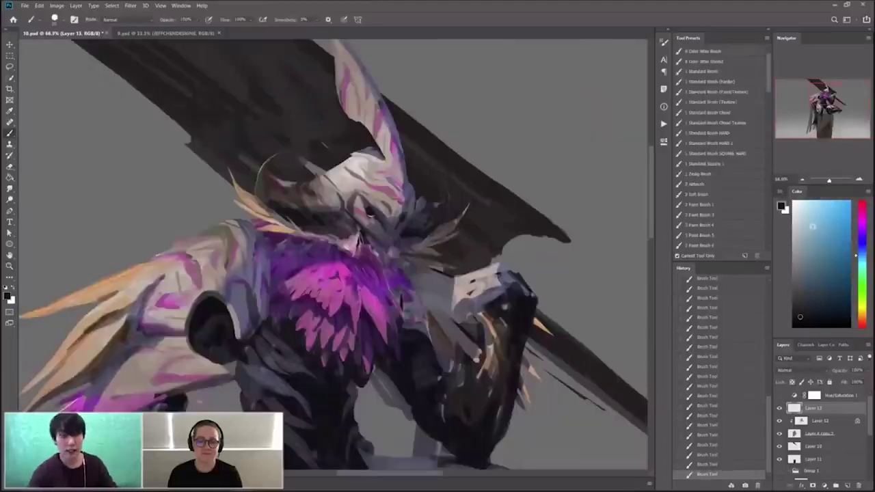
Circle the area beside the ruff, the mask and the chest ruff in light blue as temporary marks, undoing each circle
{"action": "left_click", "coordinate": [818, 220]}
{"action": "left_click_drag", "start_coordinate": [408, 283], "coordinate": [413, 251]}
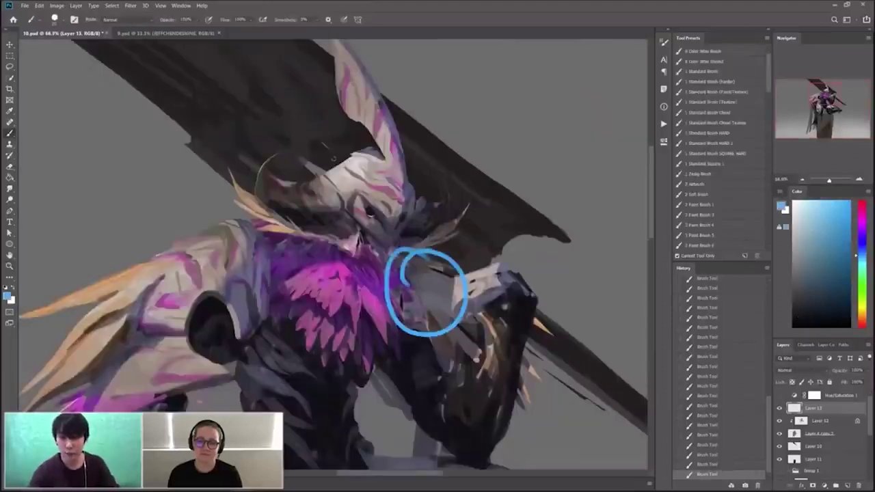
{"action": "key", "text": "ctrl+z"}
{"action": "mouse_move", "coordinate": [362, 156]}
{"action": "left_mouse_down"}
{"action": "mouse_move", "coordinate": [328, 185]}
{"action": "mouse_move", "coordinate": [349, 151]}
{"action": "left_mouse_up"}
{"action": "mouse_move", "coordinate": [321, 266]}
{"action": "left_mouse_down"}
{"action": "mouse_move", "coordinate": [297, 270]}
{"action": "mouse_move", "coordinate": [307, 342]}
{"action": "left_mouse_up"}
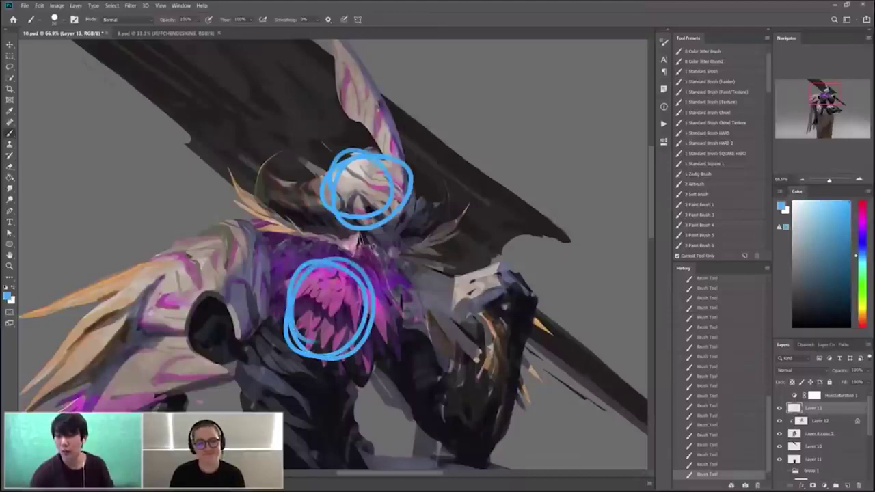
{"action": "key", "text": "ctrl+z"}
{"action": "key", "text": "ctrl+z"}
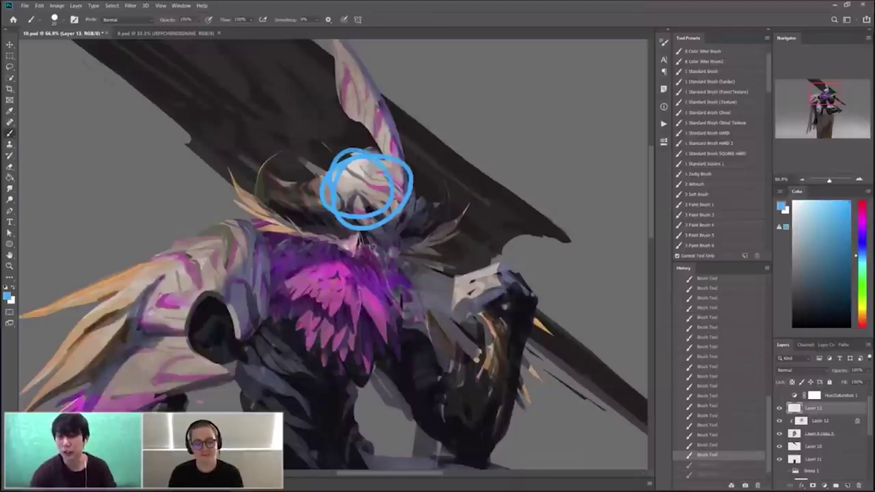
Paint a curved dark blue-grey stroke along the rim of the dark hooked marking on the crossed leg, redoing it until it fits
{"action": "key", "text": "z"}
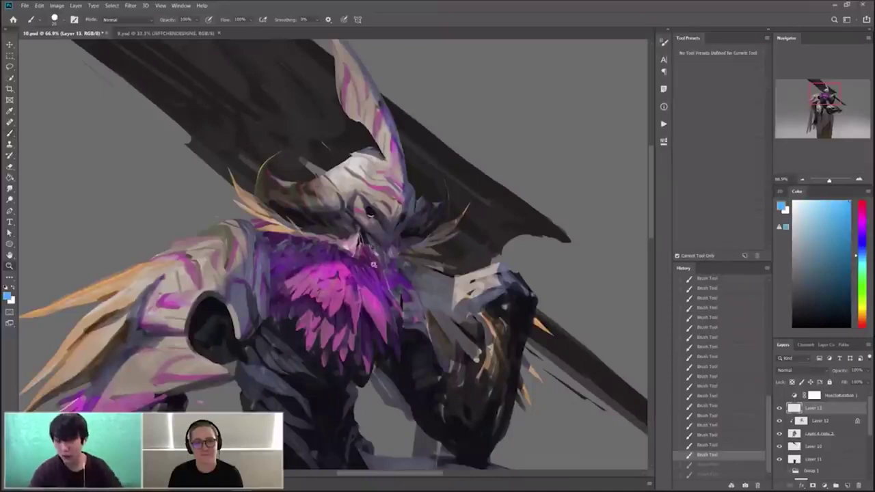
{"action": "left_click_drag", "start_coordinate": [359, 252], "coordinate": [301, 251]}
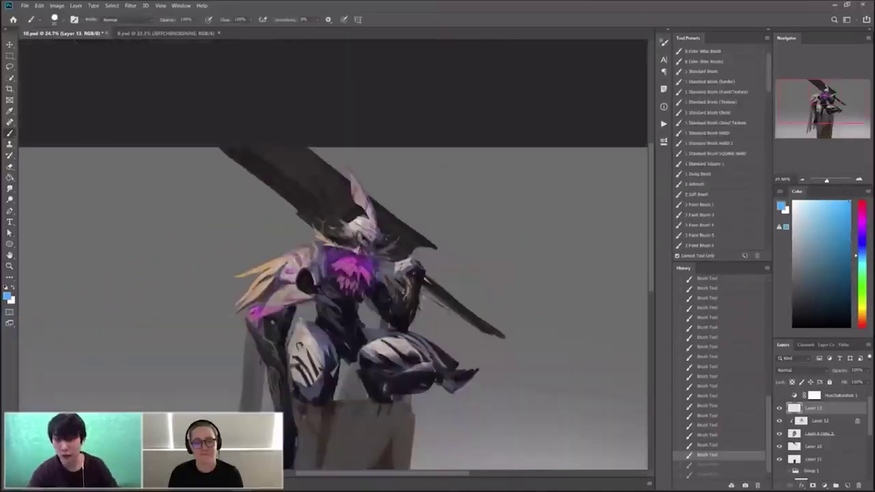
{"action": "key", "text": "ctrl+plus"}
{"action": "left_click_drag", "start_coordinate": [370, 234], "coordinate": [350, 234]}
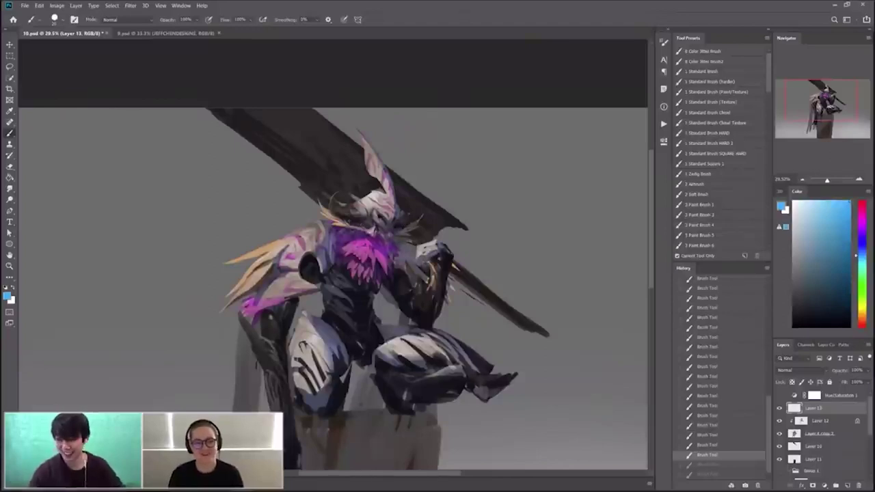
{"action": "key", "text": "z"}
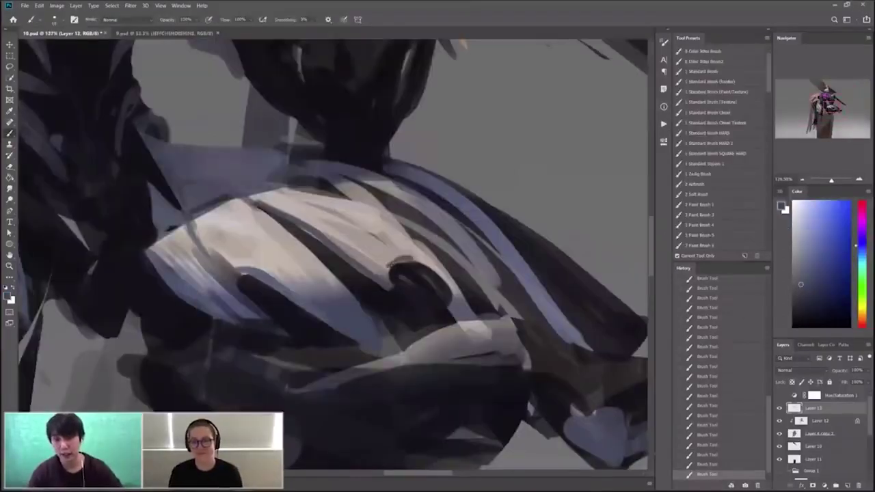
{"action": "key", "text": "ctrl+z"}
{"action": "mouse_move", "coordinate": [393, 265]}
{"action": "left_mouse_down"}
{"action": "mouse_move", "coordinate": [443, 272]}
{"action": "mouse_move", "coordinate": [454, 301]}
{"action": "left_mouse_up"}
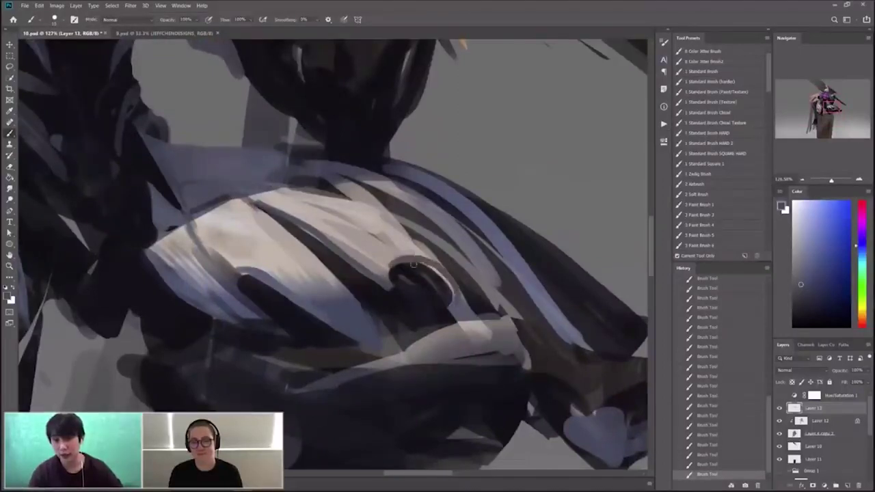
{"action": "key", "text": "ctrl+z"}
{"action": "left_click_drag", "start_coordinate": [392, 265], "coordinate": [454, 304]}
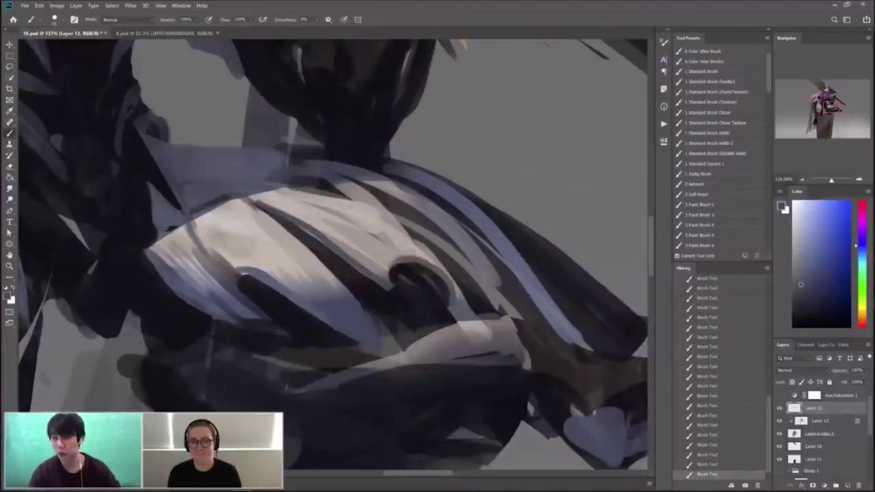
Refine the crossed leg's ankle and foot with dark tones sampled around the ankle
{"action": "scroll", "coordinate": [451, 260], "scroll_direction": "down", "scroll_amount": 5}
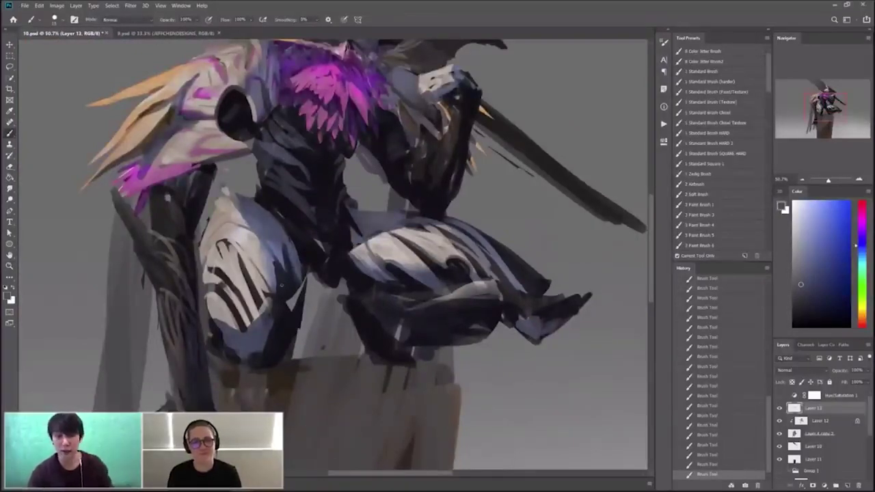
{"action": "scroll", "coordinate": [527, 301], "scroll_direction": "down", "scroll_amount": 2}
{"action": "scroll", "coordinate": [523, 294], "scroll_direction": "up", "scroll_amount": 3}
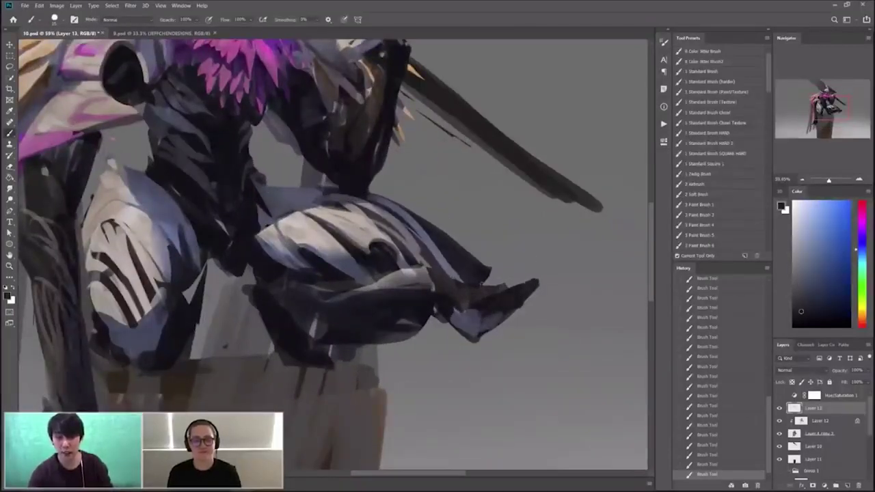
{"action": "left_click", "coordinate": [493, 289], "text": "alt"}
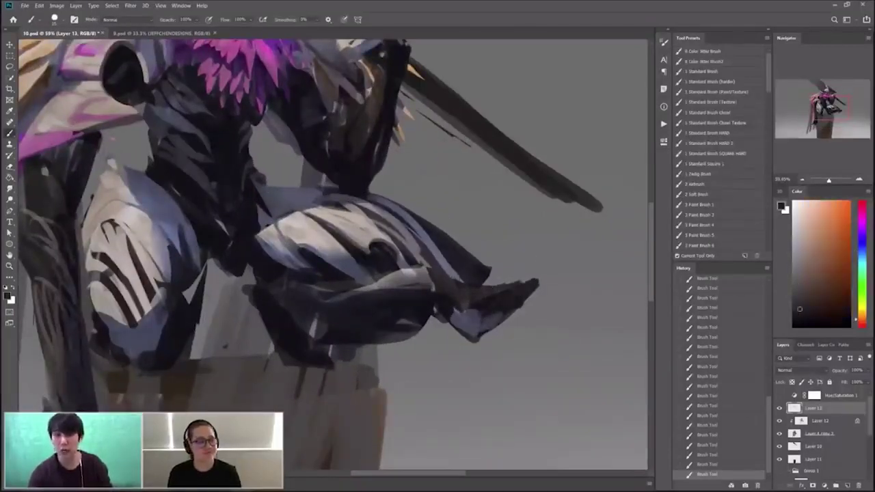
{"action": "left_click", "coordinate": [484, 277], "text": "alt"}
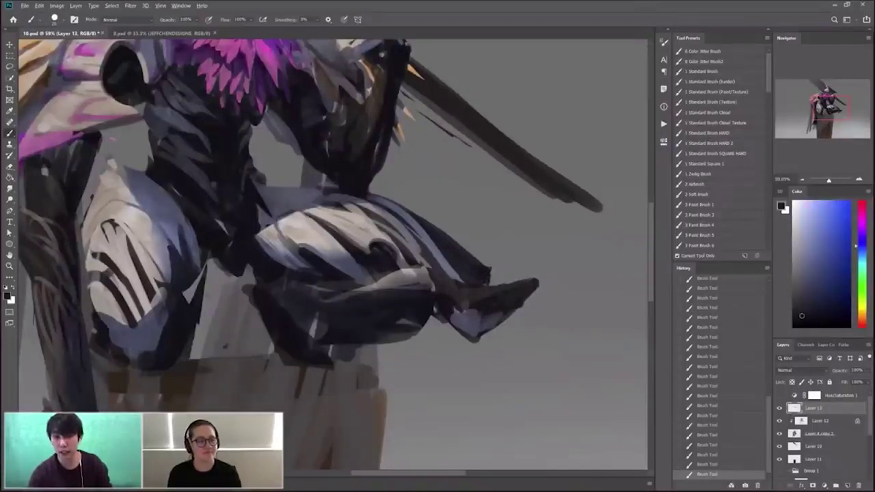
Shade the underside of the other leg's striped knee with muted blue-grey tones sampled from the knee
{"action": "key", "text": "ctrl+space"}
{"action": "left_click_drag", "start_coordinate": [488, 237], "coordinate": [421, 239]}
{"action": "mouse_move", "coordinate": [309, 279]}
{"action": "left_mouse_down"}
{"action": "mouse_move", "coordinate": [358, 278]}
{"action": "mouse_move", "coordinate": [324, 305]}
{"action": "mouse_move", "coordinate": [334, 304]}
{"action": "left_mouse_up"}
{"action": "left_click", "coordinate": [306, 289], "text": "alt"}
{"action": "key", "text": "ctrl+space"}
{"action": "left_click", "coordinate": [317, 317], "text": "alt"}
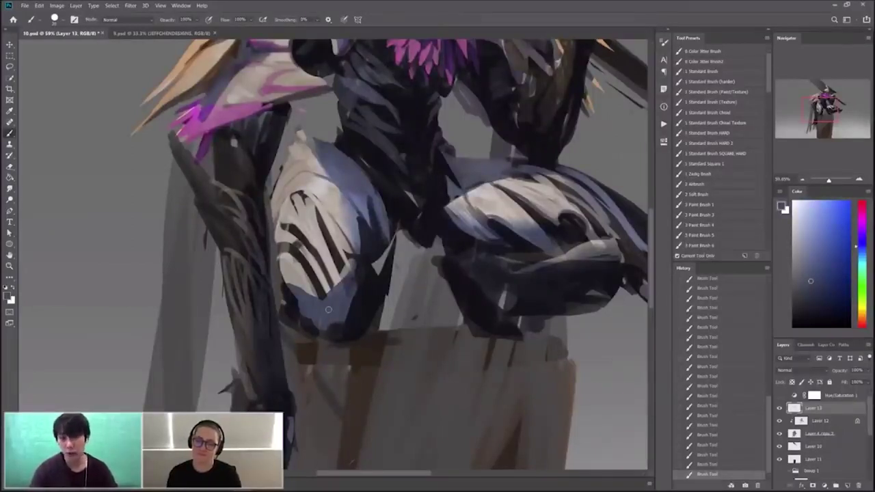
{"action": "key", "text": "z"}
{"action": "mouse_move", "coordinate": [482, 186]}
{"action": "left_mouse_down"}
{"action": "mouse_move", "coordinate": [462, 198]}
{"action": "mouse_move", "coordinate": [474, 237]}
{"action": "mouse_move", "coordinate": [505, 235]}
{"action": "left_mouse_up"}
{"action": "left_click", "coordinate": [436, 217], "text": "alt"}
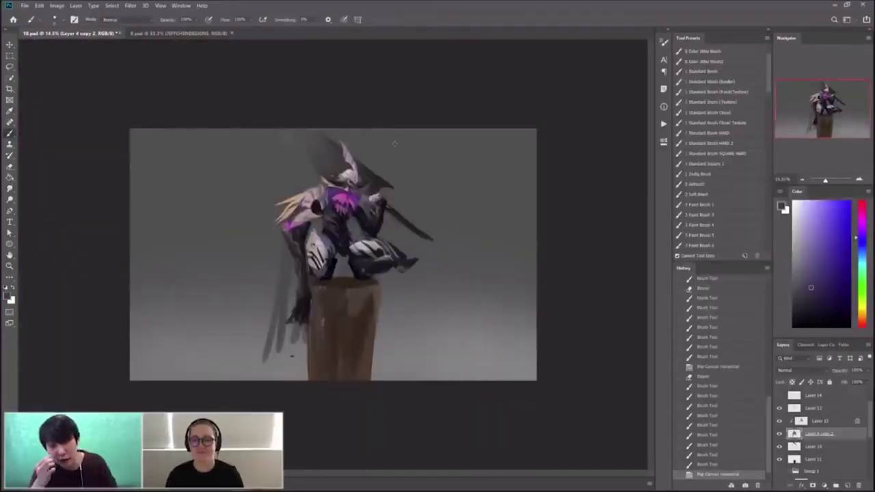
Identify the sword's layer by hiding and showing Layer 10, and make it the active layer
{"action": "key", "text": "z"}
{"action": "mouse_move", "coordinate": [270, 153]}
{"action": "left_mouse_down"}
{"action": "mouse_move", "coordinate": [312, 175]}
{"action": "mouse_move", "coordinate": [401, 330]}
{"action": "mouse_move", "coordinate": [449, 323]}
{"action": "mouse_move", "coordinate": [492, 301]}
{"action": "left_mouse_up"}
{"action": "left_click", "coordinate": [398, 354], "text": "alt"}
{"action": "key", "text": "z"}
{"action": "left_click_drag", "start_coordinate": [635, 273], "coordinate": [562, 261]}
{"action": "scroll", "coordinate": [403, 213], "scroll_direction": "up", "scroll_amount": 4}
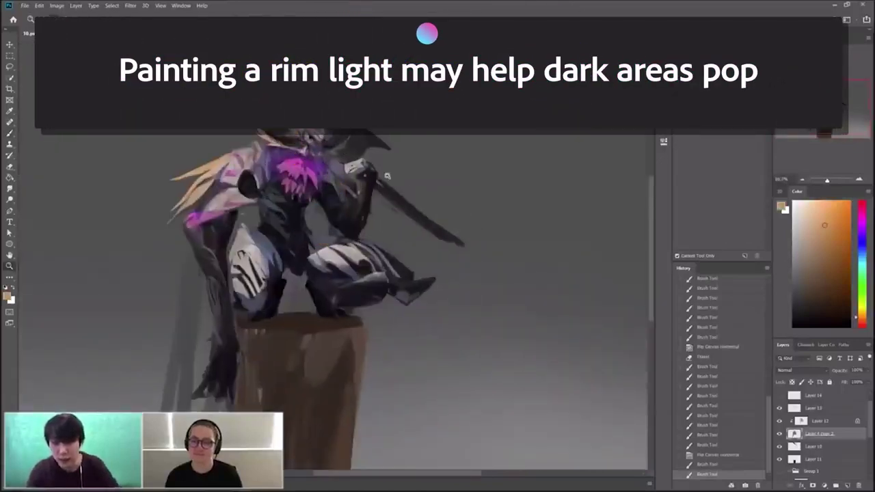
{"action": "left_click", "coordinate": [779, 446]}
{"action": "left_click", "coordinate": [779, 447]}
{"action": "left_click", "coordinate": [813, 446]}
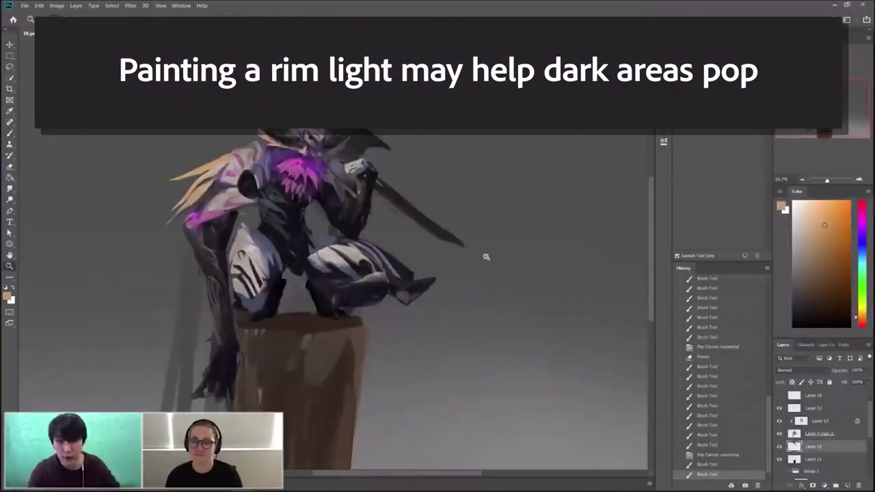
Strengthen the sword's handle below the raised hand with strokes of sampled near-black along its length
{"action": "left_click_drag", "start_coordinate": [383, 177], "coordinate": [403, 182]}
{"action": "key", "text": "b"}
{"action": "left_click", "coordinate": [397, 202], "text": "alt"}
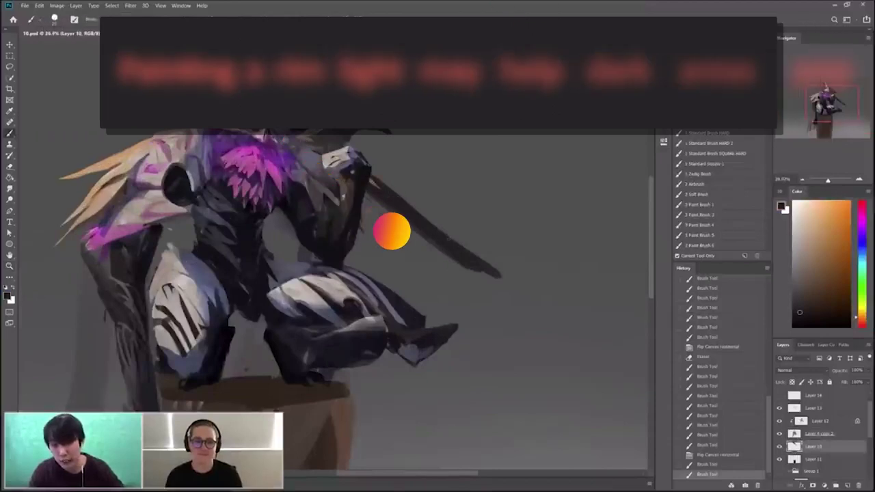
{"action": "mouse_move", "coordinate": [437, 220]}
{"action": "left_mouse_down"}
{"action": "mouse_move", "coordinate": [465, 237]}
{"action": "mouse_move", "coordinate": [413, 210]}
{"action": "mouse_move", "coordinate": [444, 232]}
{"action": "left_mouse_up"}
{"action": "mouse_move", "coordinate": [424, 220]}
{"action": "left_mouse_down"}
{"action": "mouse_move", "coordinate": [481, 258]}
{"action": "mouse_move", "coordinate": [471, 250]}
{"action": "left_mouse_up"}
{"action": "left_click_drag", "start_coordinate": [451, 238], "coordinate": [493, 268]}
Erase the ragged end of the sword's handle to shorten it and cap it with a sampled dark tone
{"action": "key", "text": "e"}
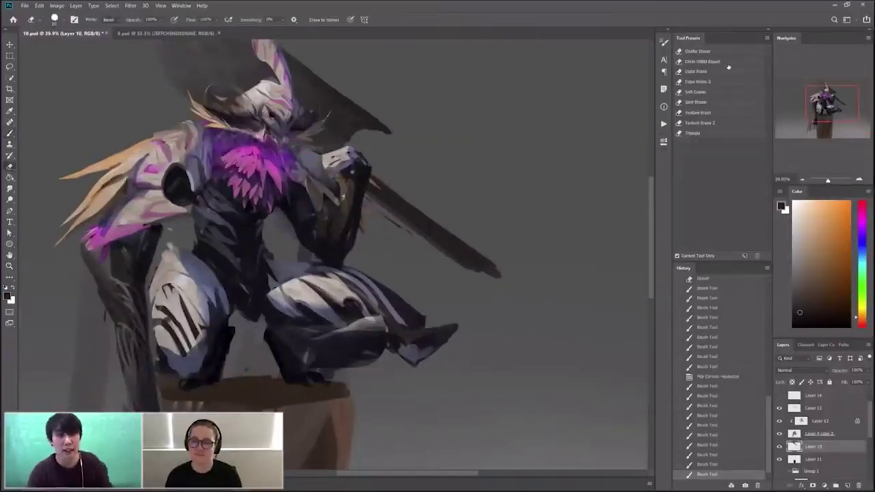
{"action": "mouse_move", "coordinate": [503, 276]}
{"action": "left_mouse_down"}
{"action": "mouse_move", "coordinate": [492, 270]}
{"action": "mouse_move", "coordinate": [492, 253]}
{"action": "mouse_move", "coordinate": [490, 267]}
{"action": "left_mouse_up"}
{"action": "key", "text": "b"}
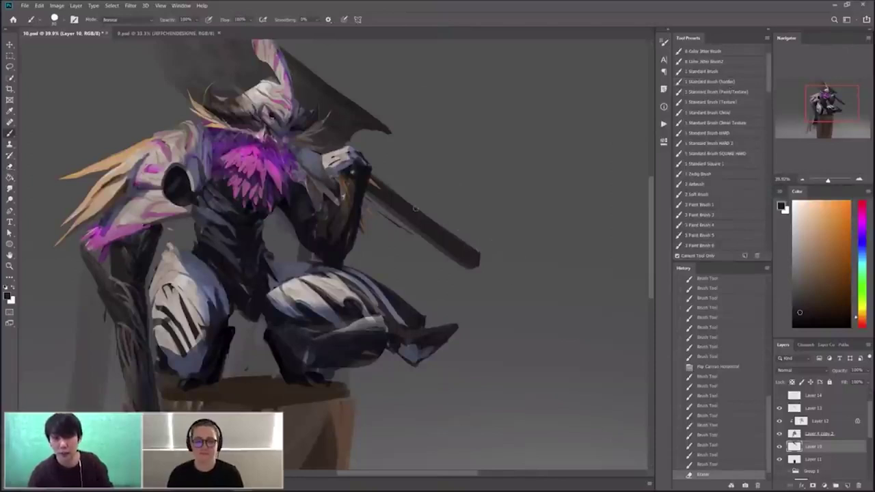
{"action": "left_click", "coordinate": [365, 174], "text": "alt"}
{"action": "mouse_move", "coordinate": [477, 257]}
{"action": "left_mouse_down"}
{"action": "mouse_move", "coordinate": [471, 267]}
{"action": "mouse_move", "coordinate": [477, 254]}
{"action": "left_mouse_up"}
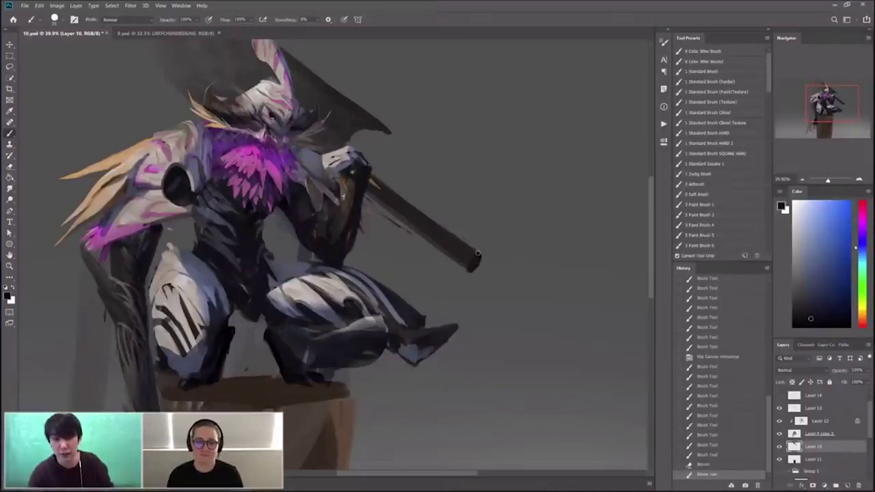
Paint a dark pommel with a small pointed tip at the handle's end and shape its upper edge with sampled dark
{"action": "key", "text": "z"}
{"action": "mouse_move", "coordinate": [527, 203]}
{"action": "left_mouse_down"}
{"action": "mouse_move", "coordinate": [499, 185]}
{"action": "mouse_move", "coordinate": [518, 192]}
{"action": "left_mouse_up"}
{"action": "left_click", "coordinate": [480, 241], "text": "alt"}
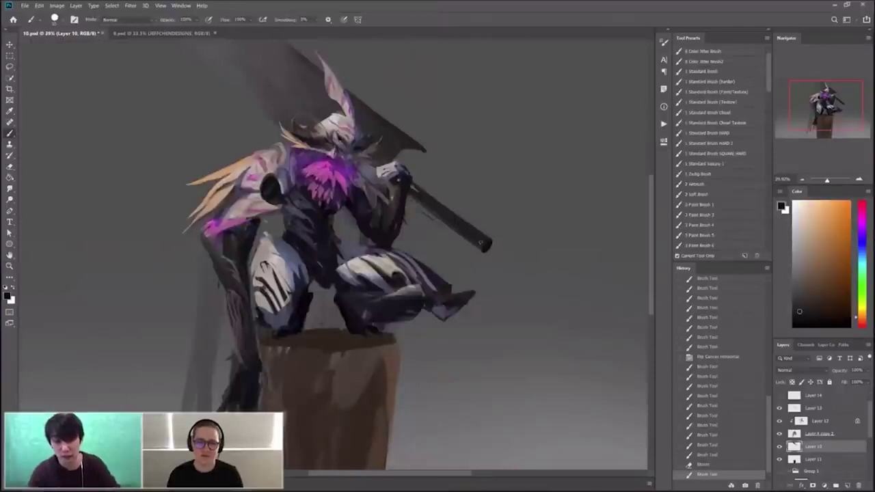
{"action": "left_click_drag", "start_coordinate": [484, 248], "coordinate": [501, 252]}
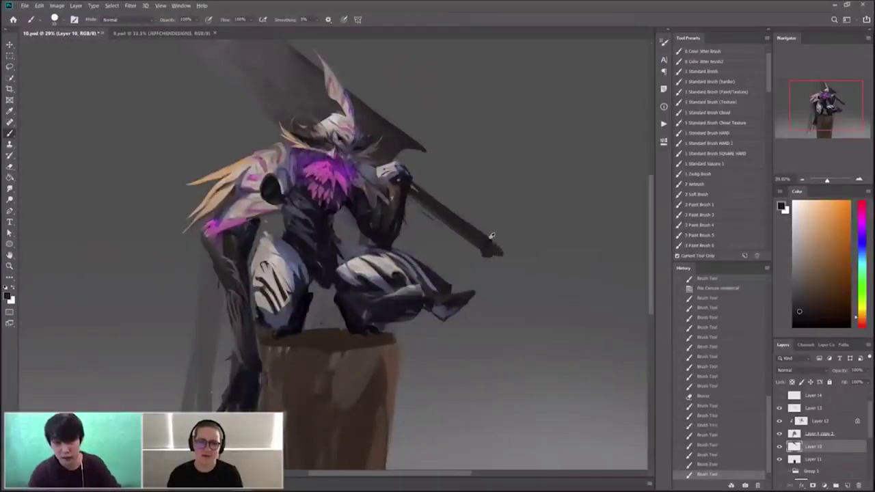
{"action": "left_click", "coordinate": [488, 239], "text": "alt"}
{"action": "left_click_drag", "start_coordinate": [483, 235], "coordinate": [485, 236]}
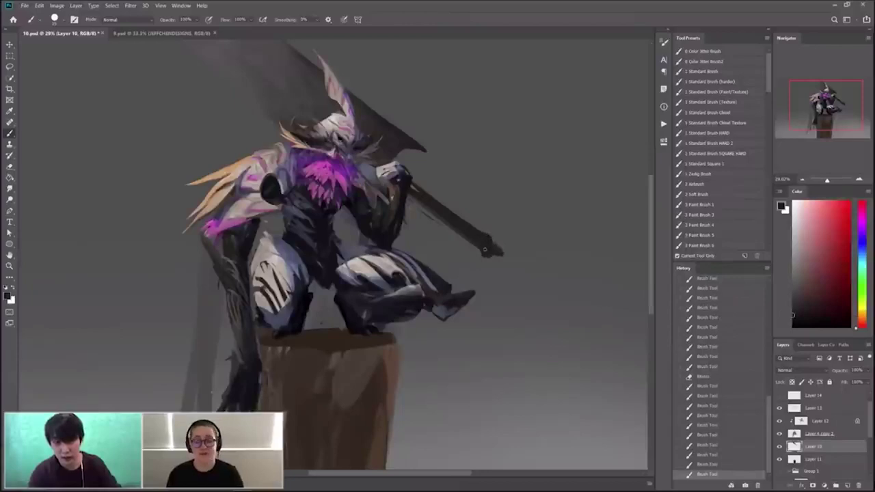
Build up the pommel with small dabs of dark, including dark blue sampled from the crossed leg, and check the figure
{"action": "left_click", "coordinate": [484, 250]}
{"action": "left_click", "coordinate": [491, 252]}
{"action": "left_click", "coordinate": [399, 277], "text": "alt"}
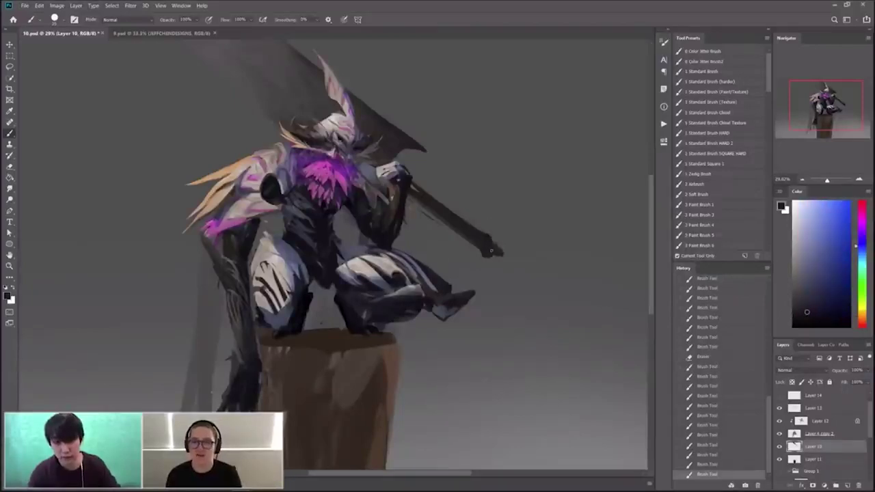
{"action": "left_click", "coordinate": [494, 250]}
{"action": "left_click", "coordinate": [494, 245]}
{"action": "left_click", "coordinate": [494, 241]}
{"action": "key", "text": "z"}
{"action": "mouse_move", "coordinate": [524, 219]}
{"action": "left_mouse_down"}
{"action": "mouse_move", "coordinate": [433, 168]}
{"action": "mouse_move", "coordinate": [432, 182]}
{"action": "left_mouse_up"}
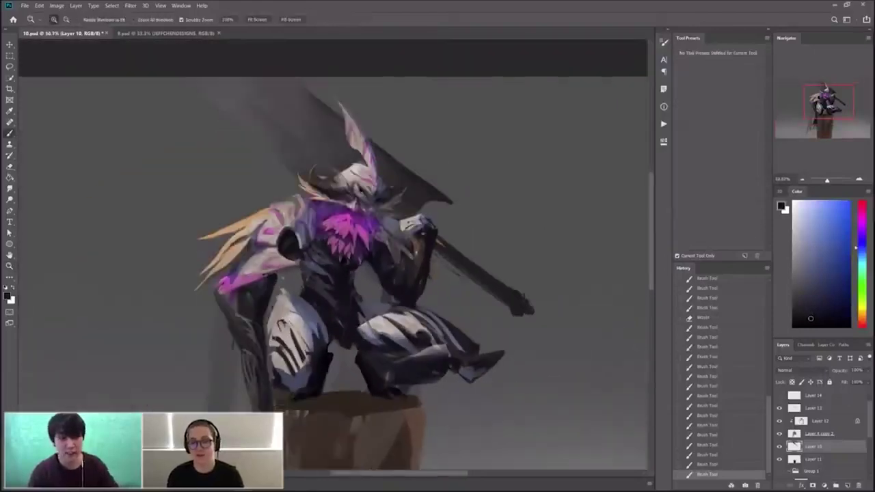
Group the character layers from Layer 13 down to Layer 11 and merge a duplicate of that group into a single layer
{"action": "key", "text": "b"}
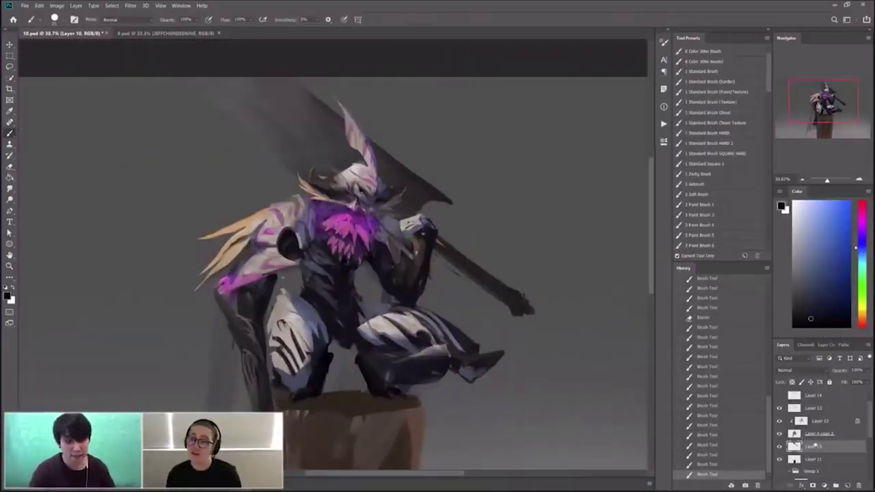
{"action": "key", "text": "ctrl+g"}
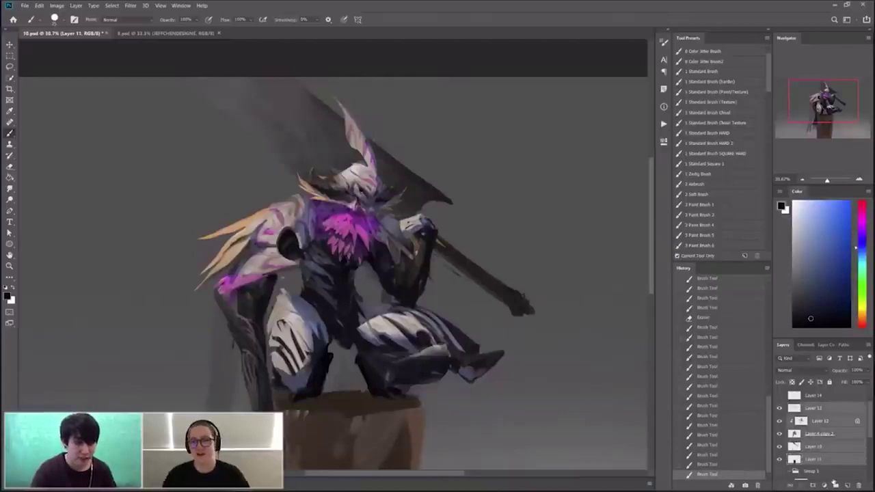
{"action": "key", "text": "ctrl+j"}
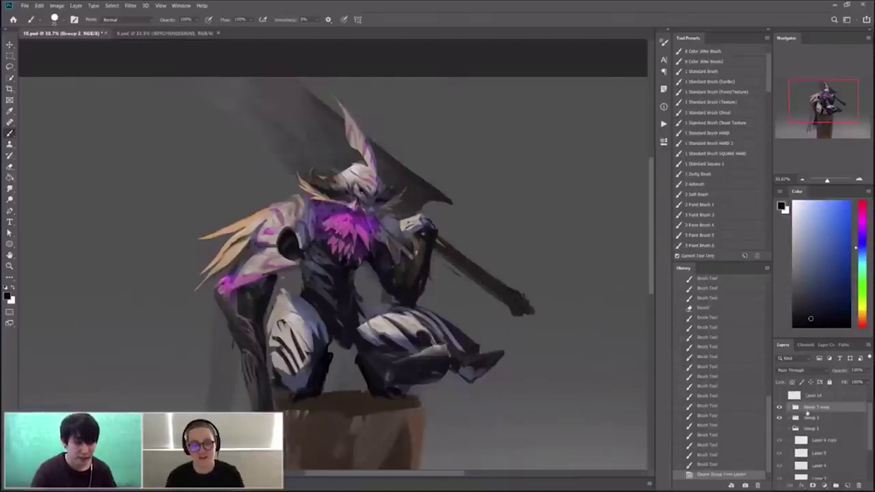
{"action": "right_click", "coordinate": [812, 411]}
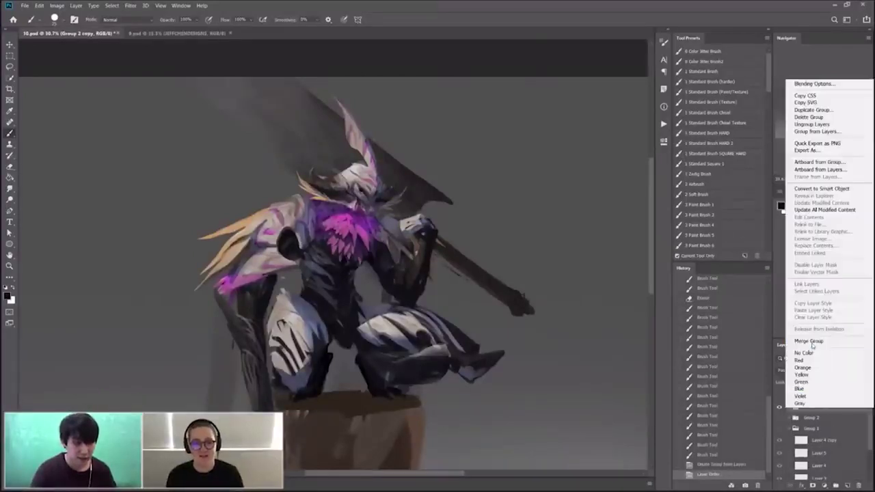
{"action": "left_click", "coordinate": [812, 345]}
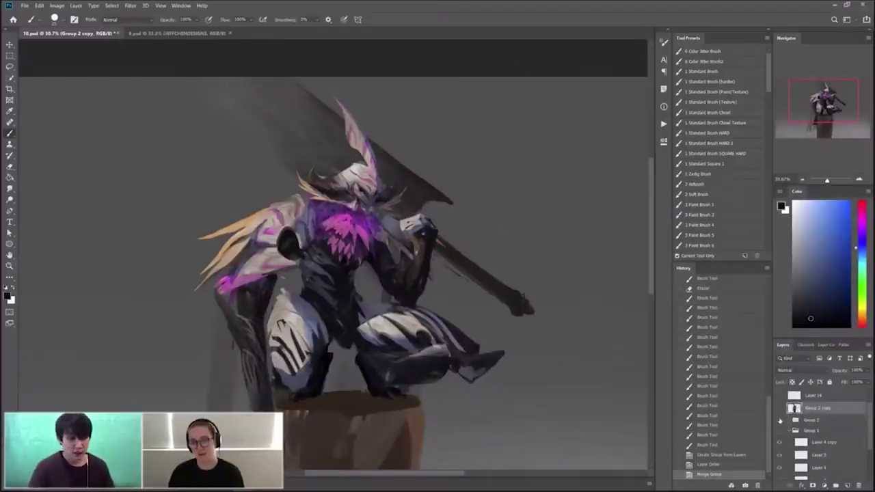
Compare Group 2 with its merged copy by toggling their visibility and examine the separate layers kept inside the group, leaving the merged copy shown
{"action": "left_click", "coordinate": [780, 420]}
{"action": "left_click", "coordinate": [780, 420]}
{"action": "left_click", "coordinate": [789, 420]}
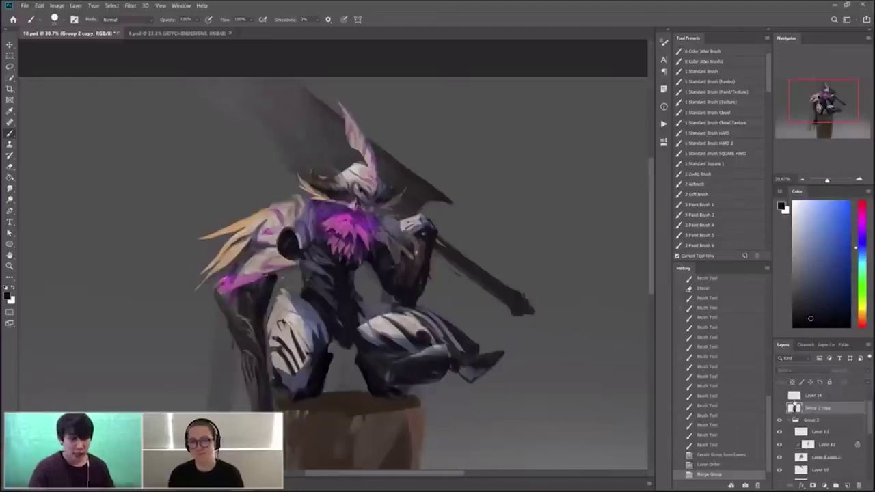
{"action": "left_click", "coordinate": [790, 421]}
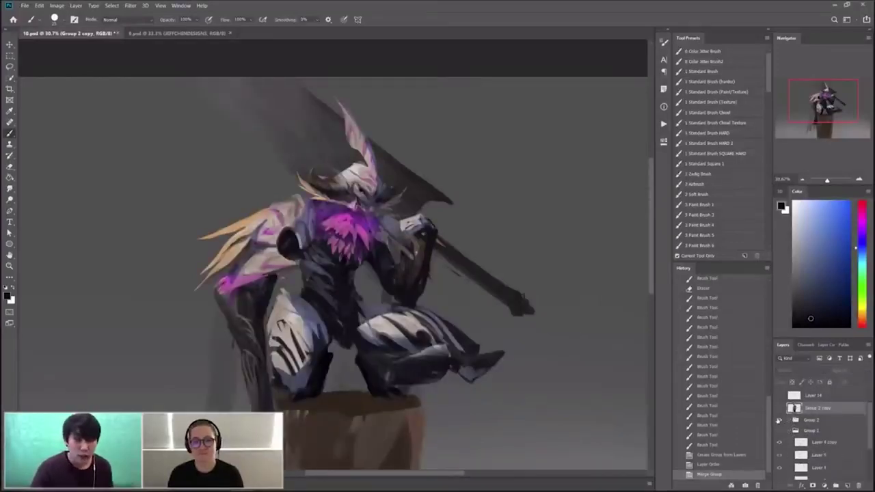
{"action": "left_click", "coordinate": [780, 421]}
{"action": "left_click", "coordinate": [780, 420]}
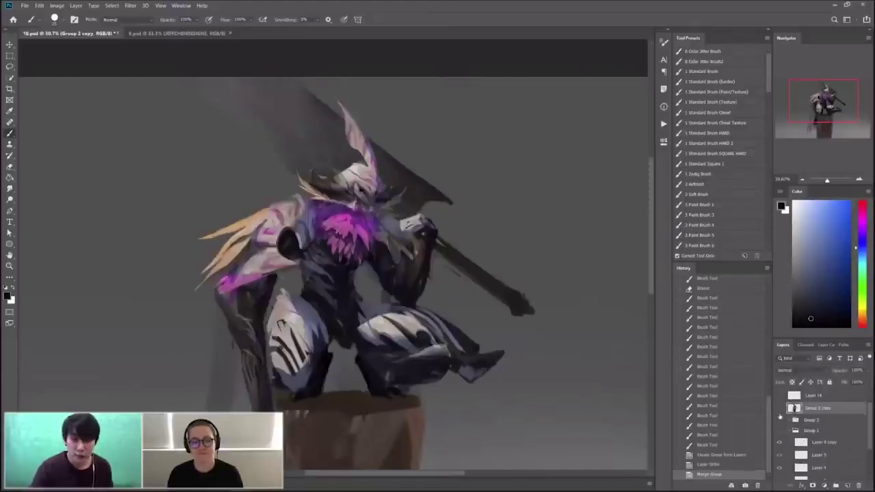
{"action": "left_click", "coordinate": [779, 421]}
{"action": "left_click", "coordinate": [780, 420]}
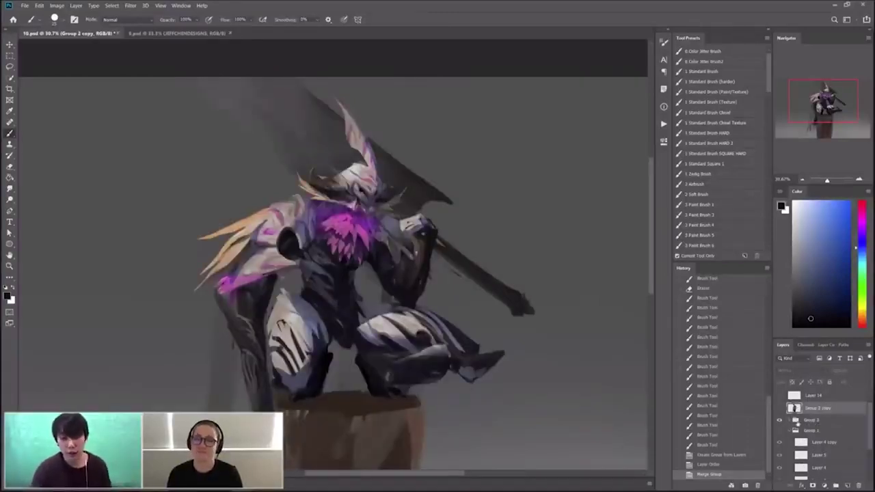
{"action": "left_click", "coordinate": [788, 420]}
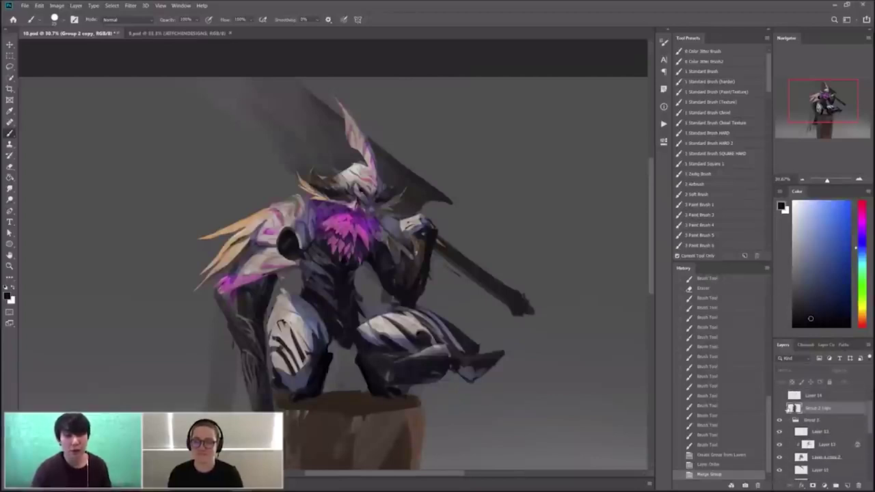
{"action": "left_click", "coordinate": [779, 408]}
{"action": "left_click", "coordinate": [780, 408]}
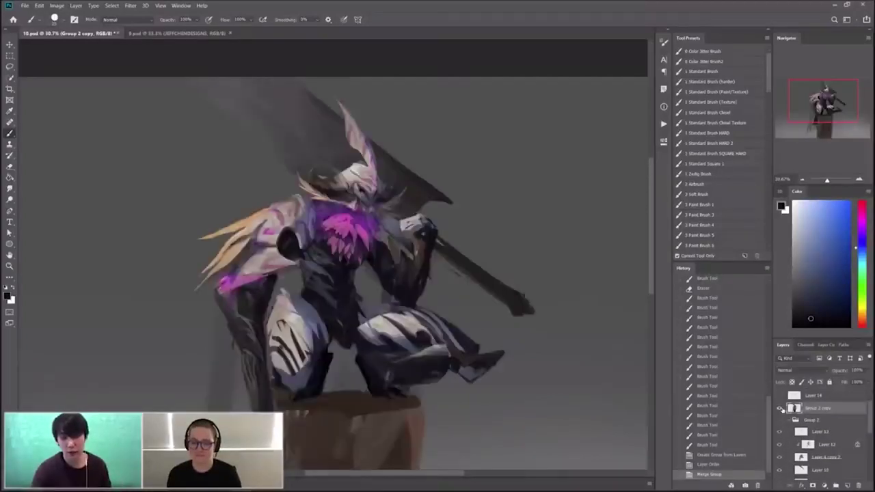